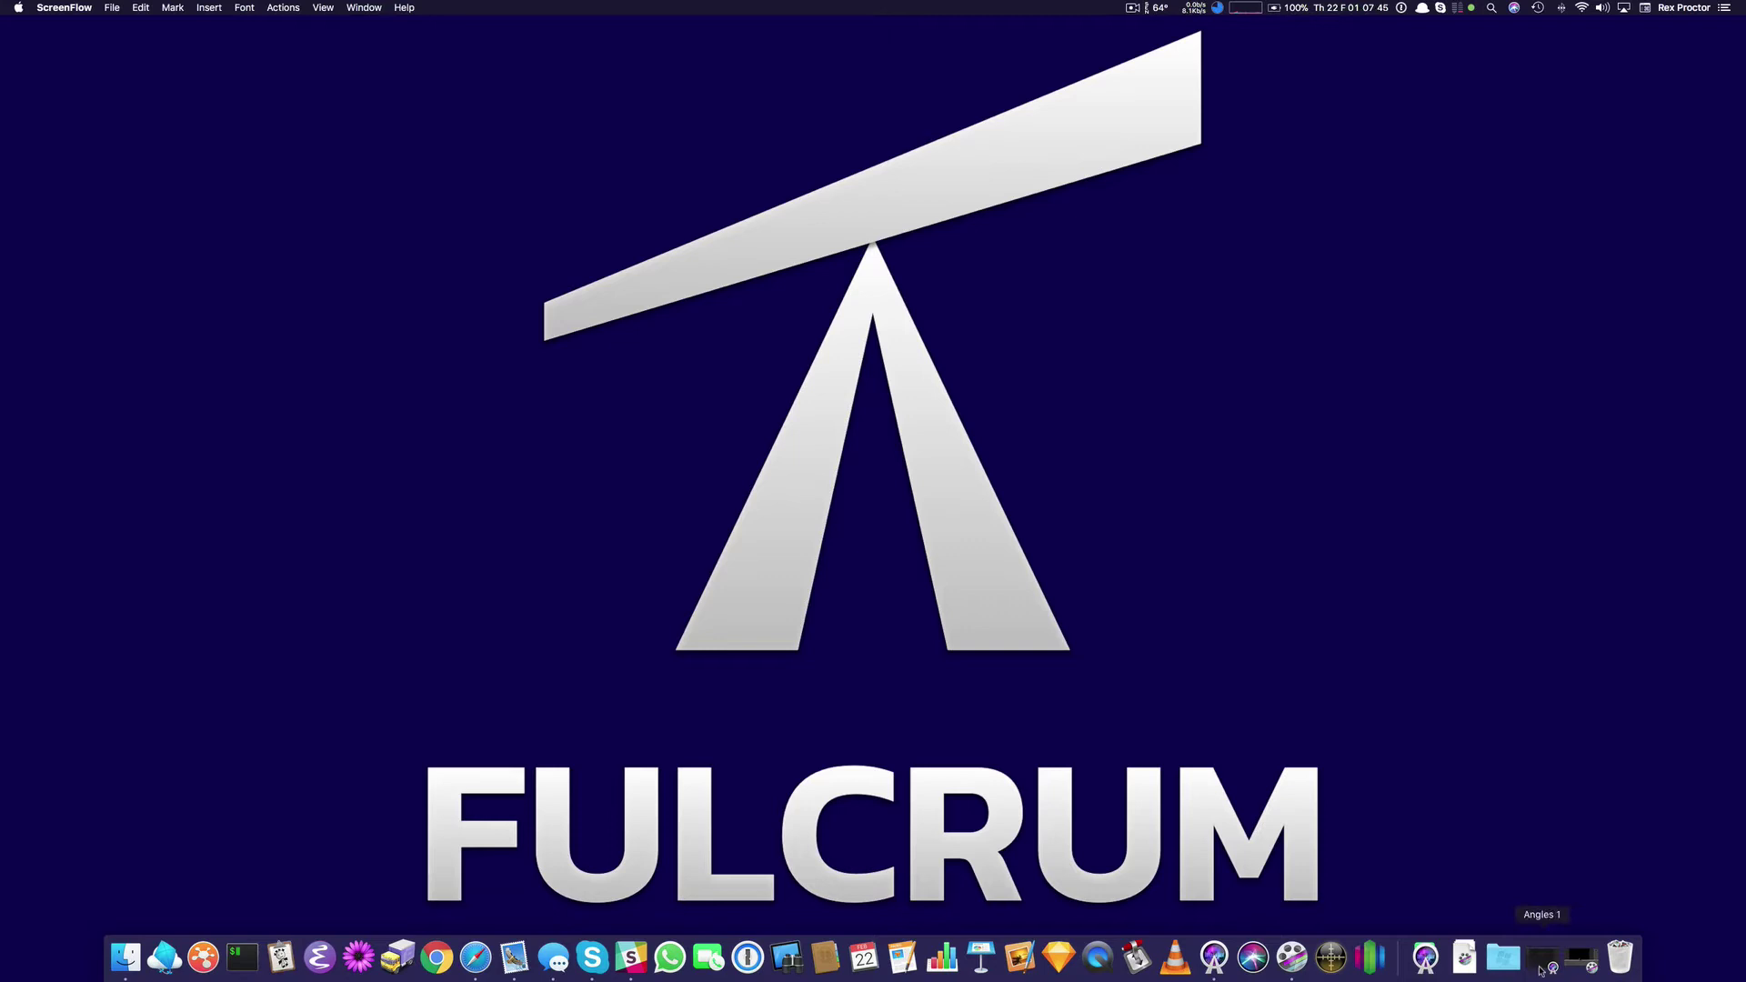
- Launch Angles and select the new Super tab 82
{"action": "left_click", "coordinate": [1543, 959]}
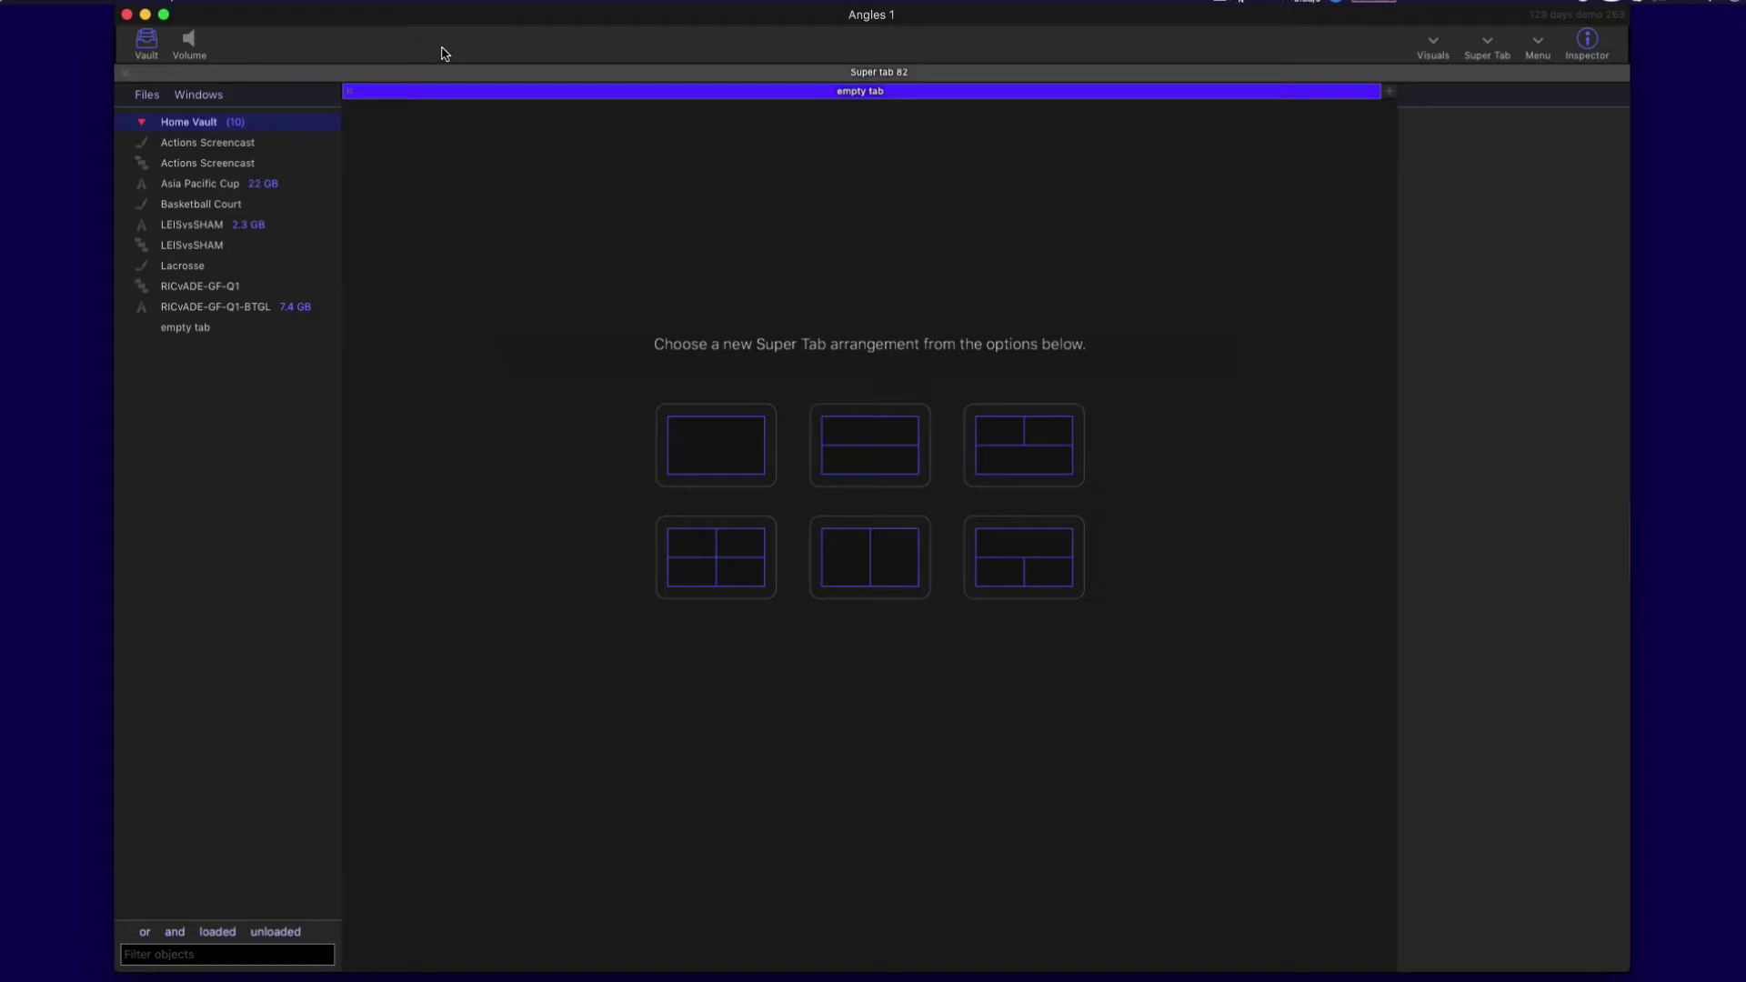
{"action": "left_click", "coordinate": [440, 77]}
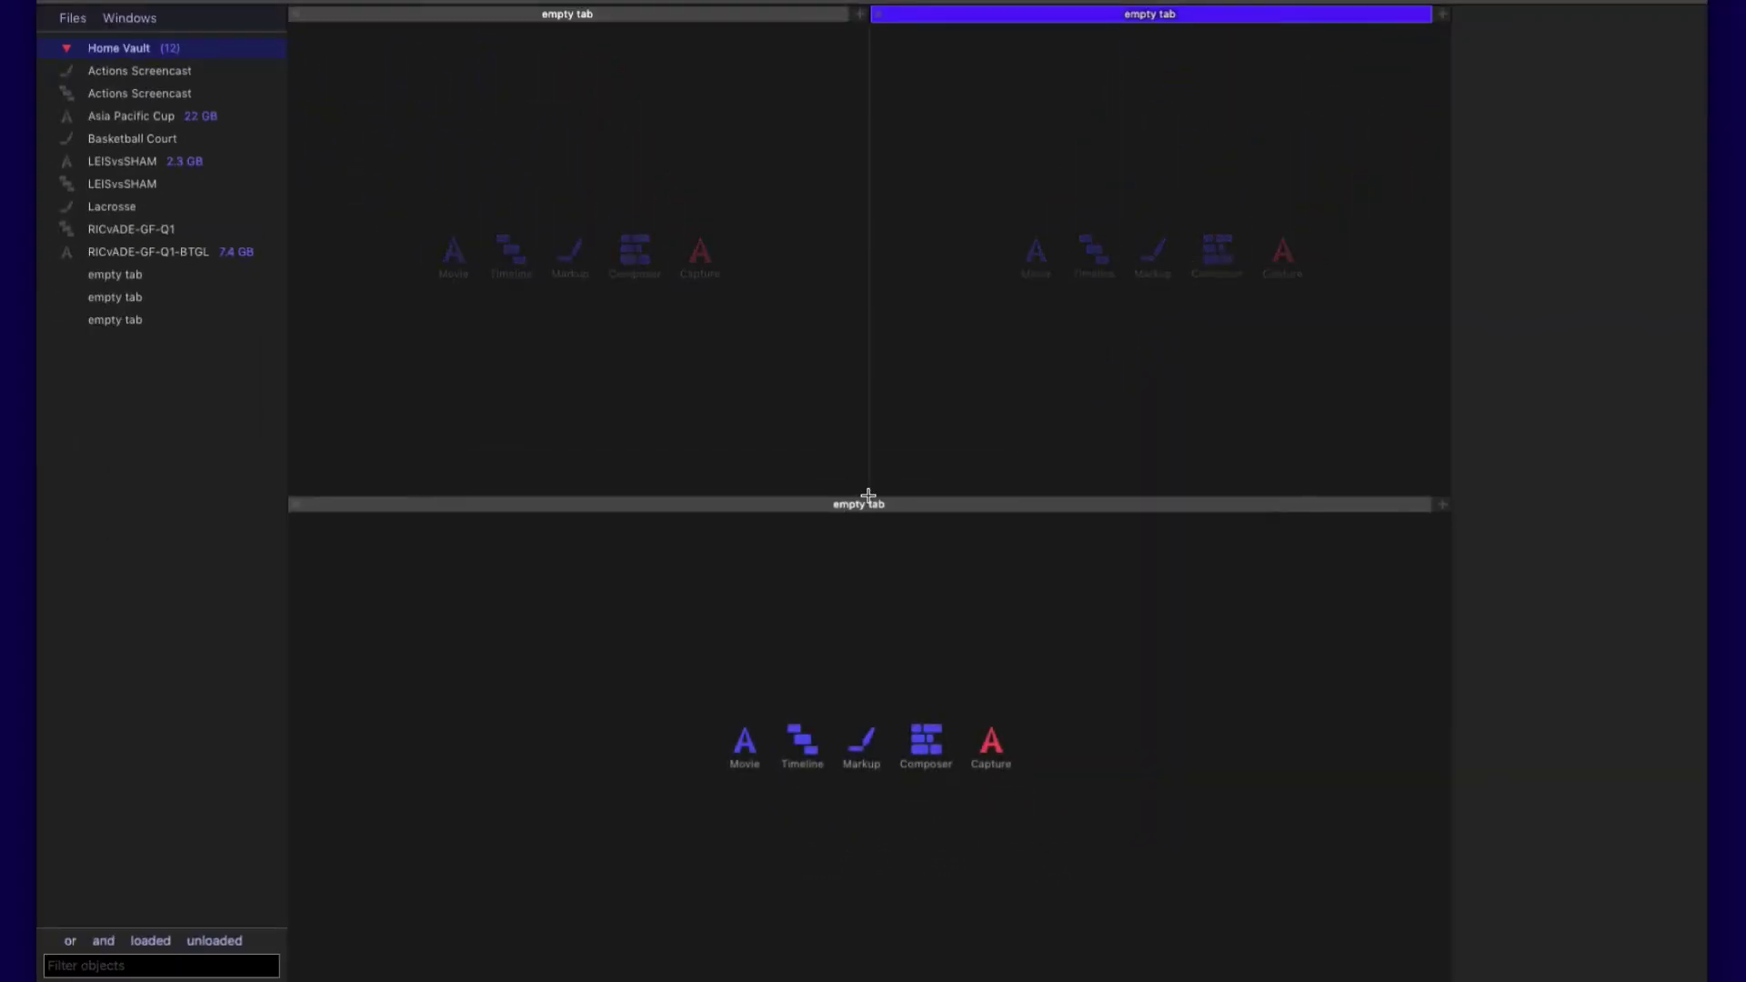
- Resize the three panes, making the bottom a timeline and the top-right a video collection
{"action": "mouse_move", "coordinate": [867, 495]}
{"action": "left_mouse_down"}
{"action": "mouse_move", "coordinate": [970, 670]}
{"action": "mouse_move", "coordinate": [663, 413]}
{"action": "mouse_move", "coordinate": [1104, 691]}
{"action": "mouse_move", "coordinate": [710, 518]}
{"action": "mouse_move", "coordinate": [1022, 456]}
{"action": "mouse_move", "coordinate": [962, 682]}
{"action": "mouse_move", "coordinate": [718, 425]}
{"action": "mouse_move", "coordinate": [968, 499]}
{"action": "mouse_move", "coordinate": [885, 614]}
{"action": "mouse_move", "coordinate": [826, 494]}
{"action": "mouse_move", "coordinate": [906, 520]}
{"action": "mouse_move", "coordinate": [885, 513]}
{"action": "left_mouse_up"}
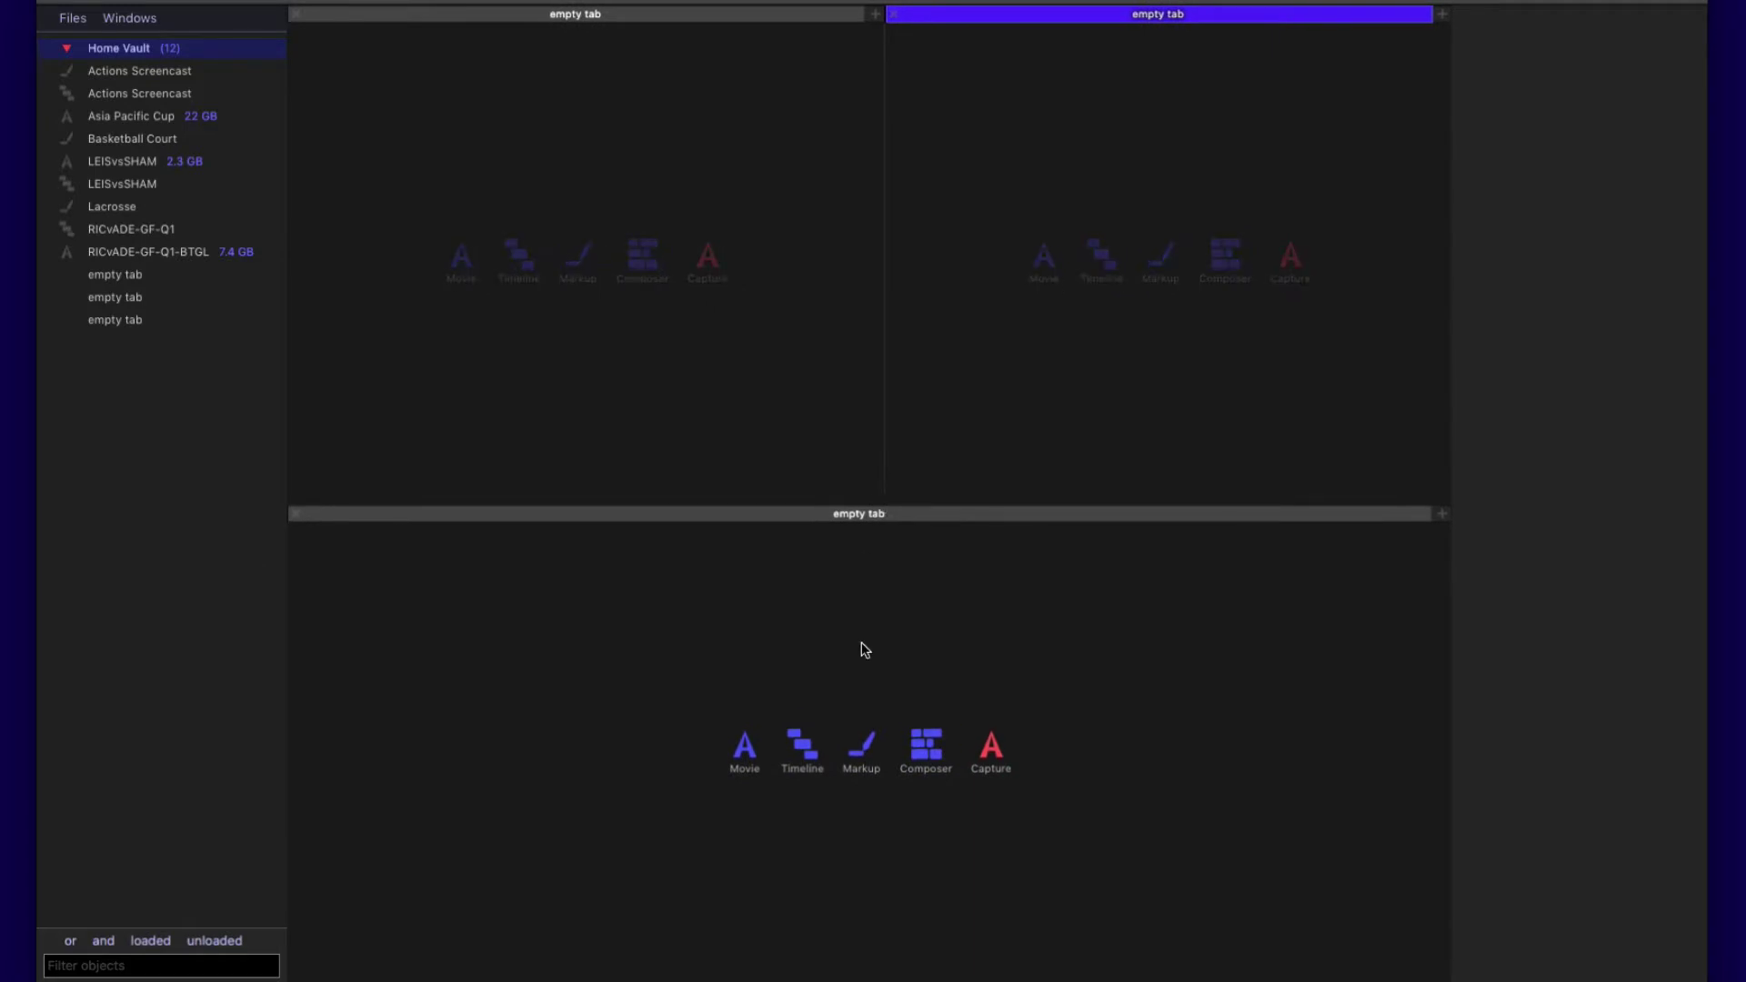
{"action": "left_click", "coordinate": [809, 755]}
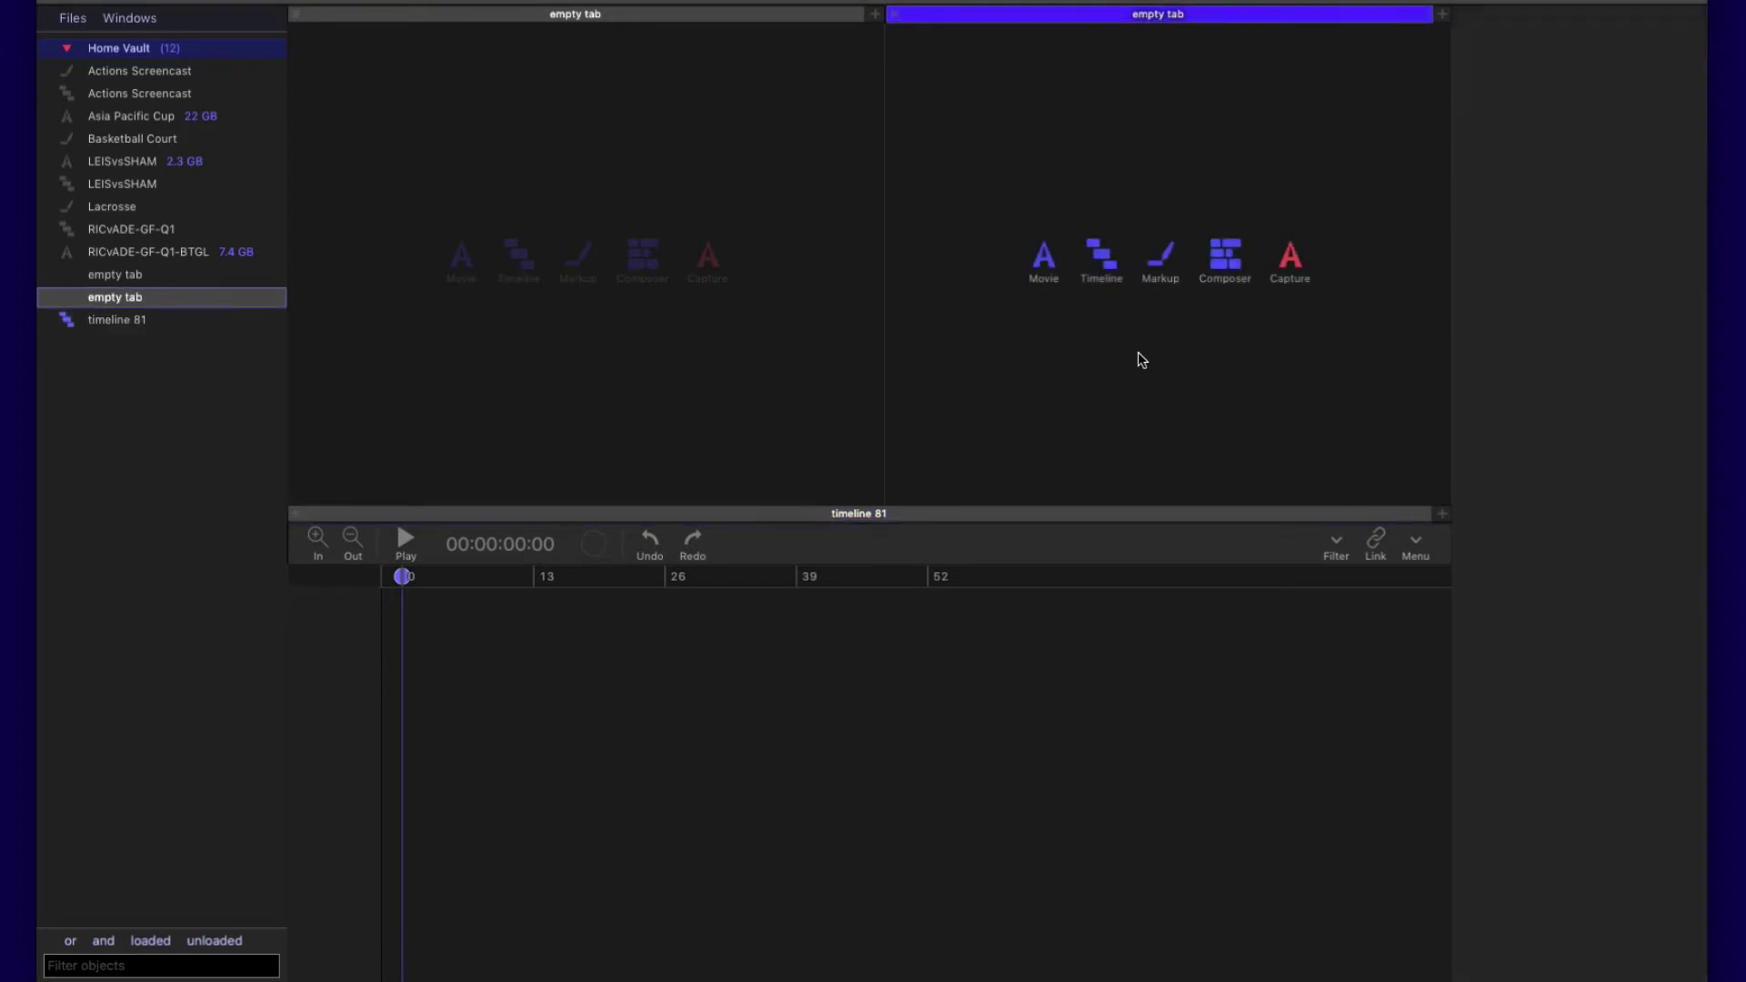
{"action": "left_click", "coordinate": [1046, 269]}
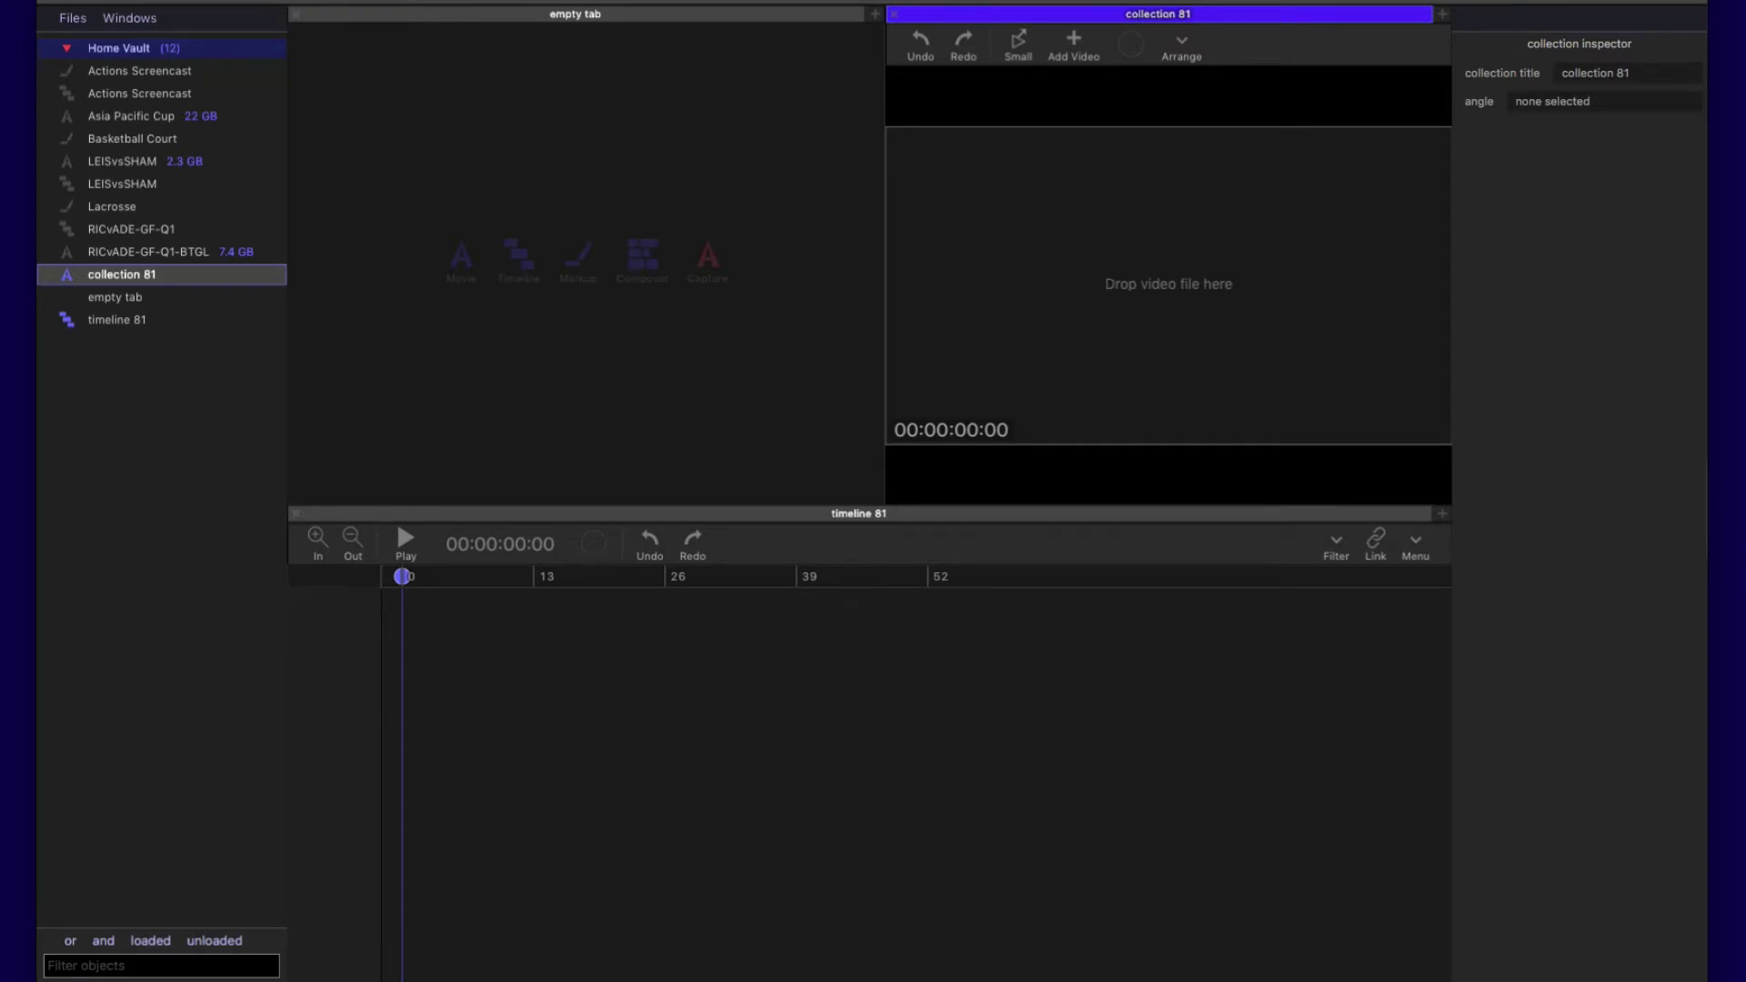
- Add the four .mov game-angle files to the collection as new angles
{"action": "left_click_drag", "start_coordinate": [1487, 532], "coordinate": [1179, 261]}
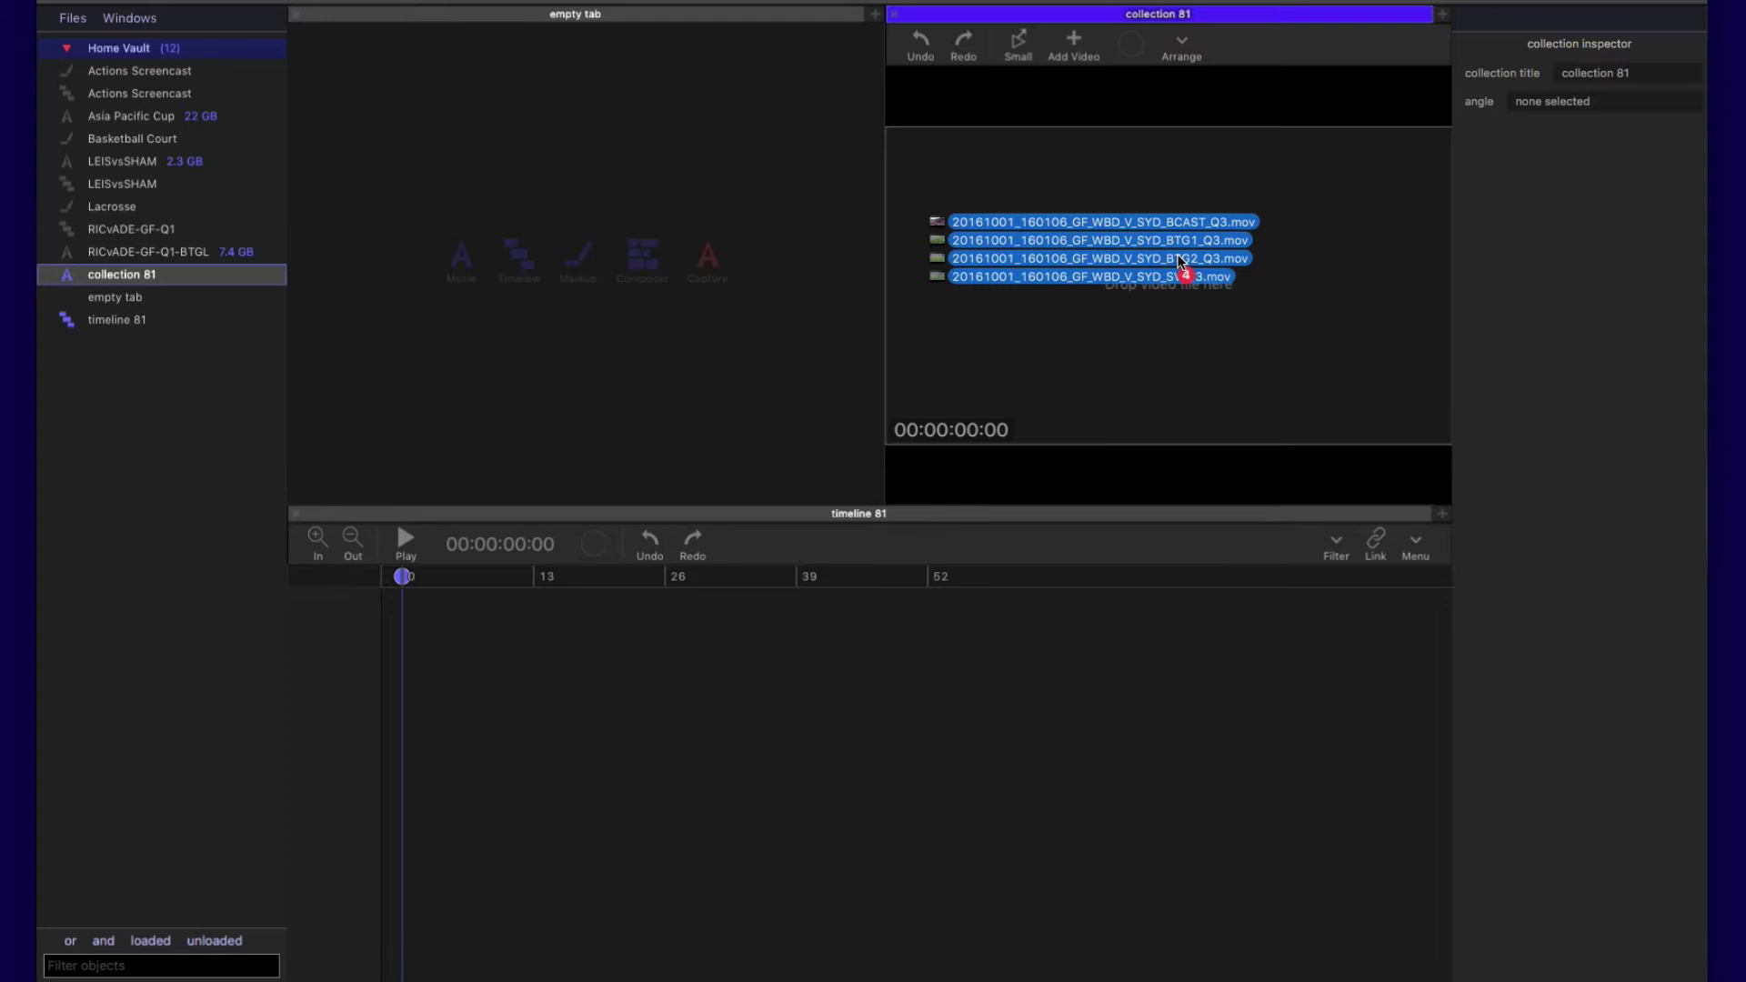
{"action": "left_click_drag", "start_coordinate": [1179, 261], "coordinate": [1177, 261]}
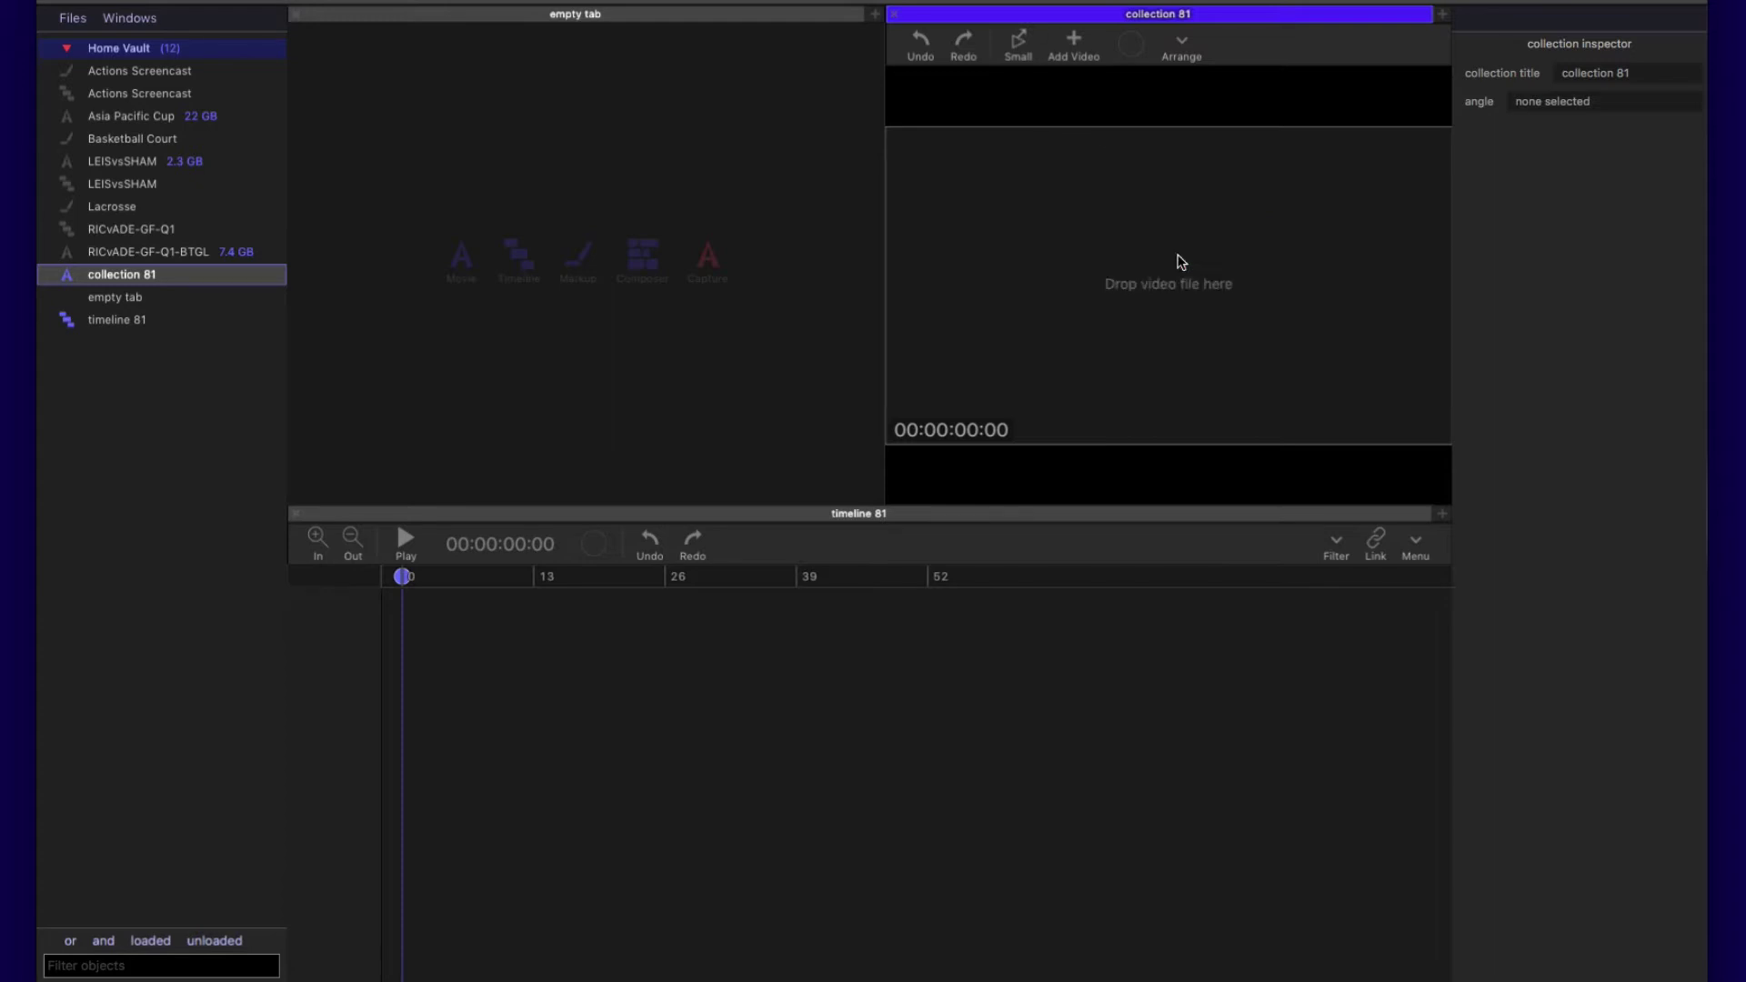
{"action": "left_click", "coordinate": [1110, 203]}
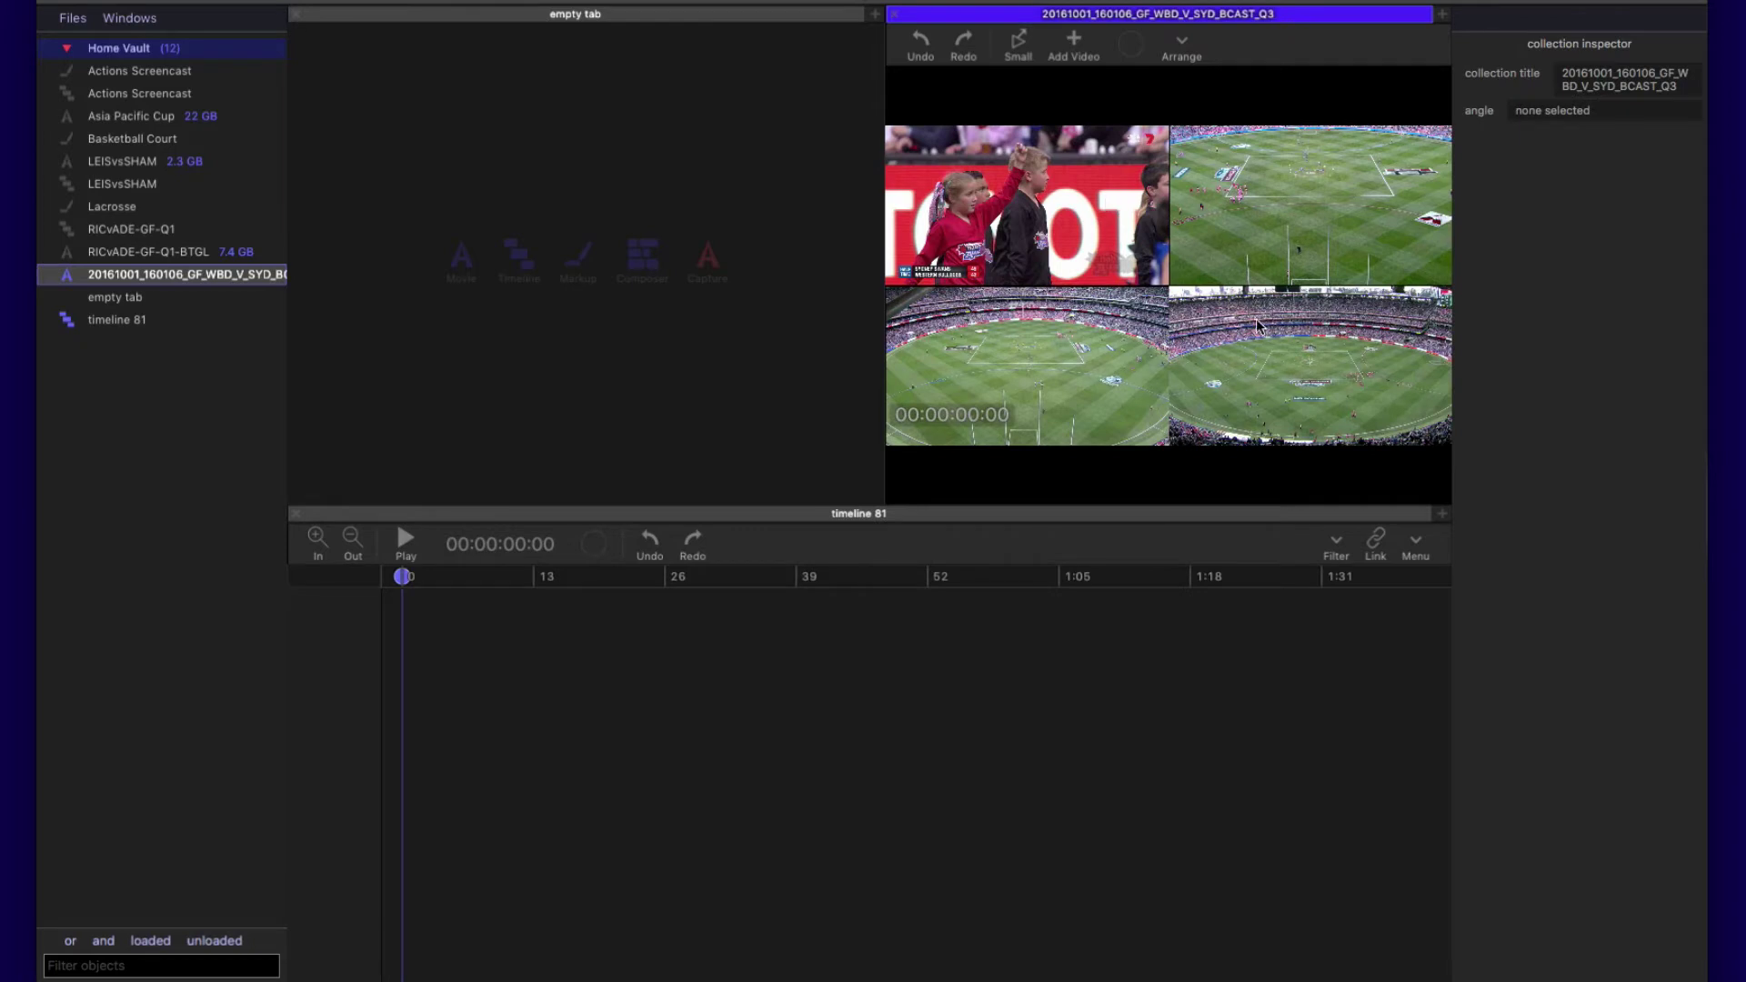
- Make the top-left pane a markup view and name its file MarkUp
{"action": "left_click", "coordinate": [603, 350]}
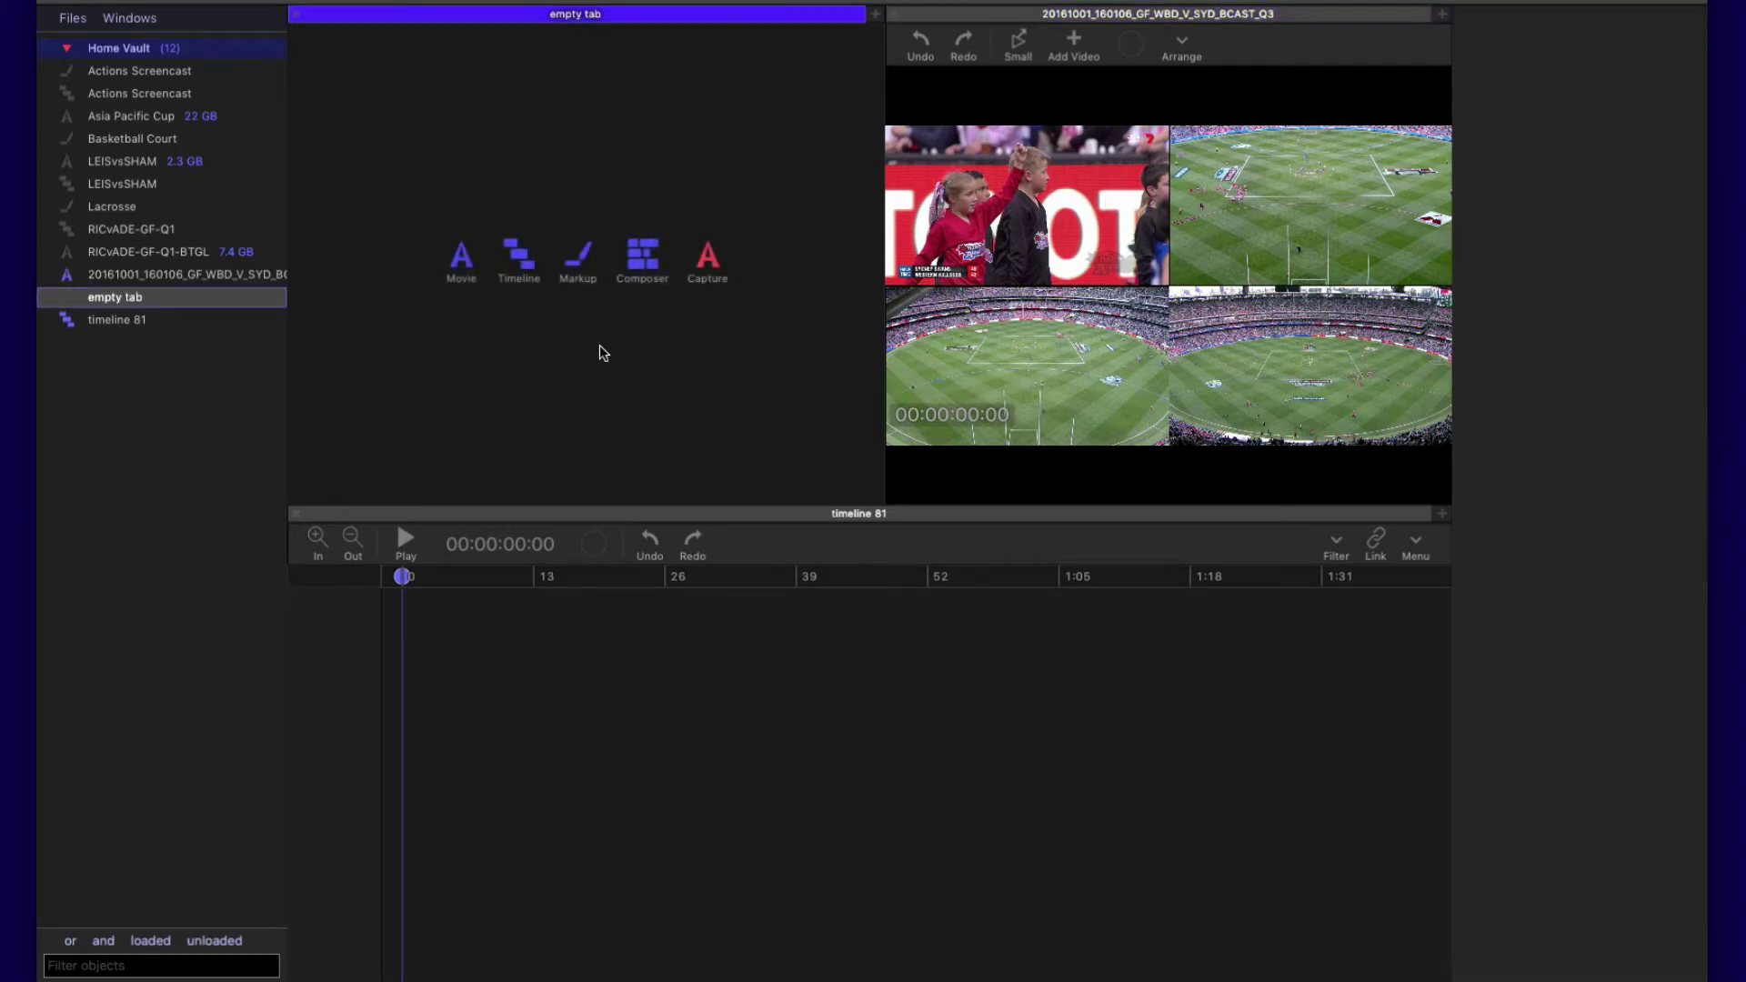
{"action": "left_click", "coordinate": [578, 263]}
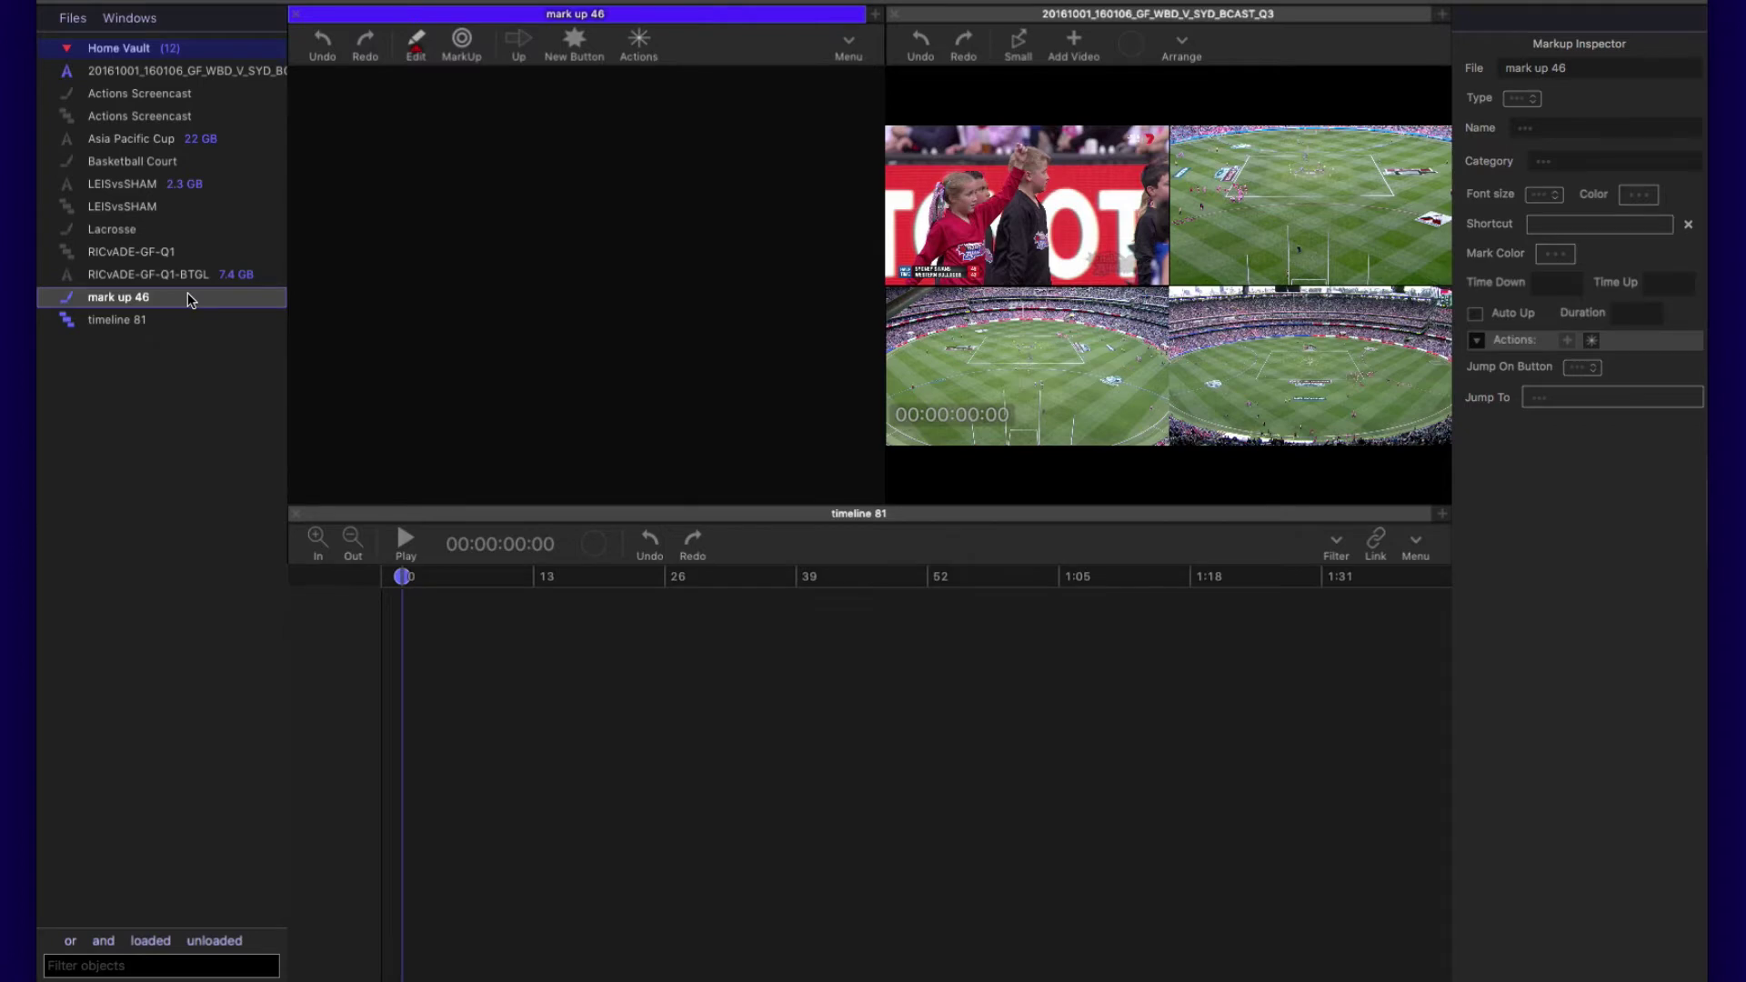
{"action": "triple_click", "coordinate": [1558, 76]}
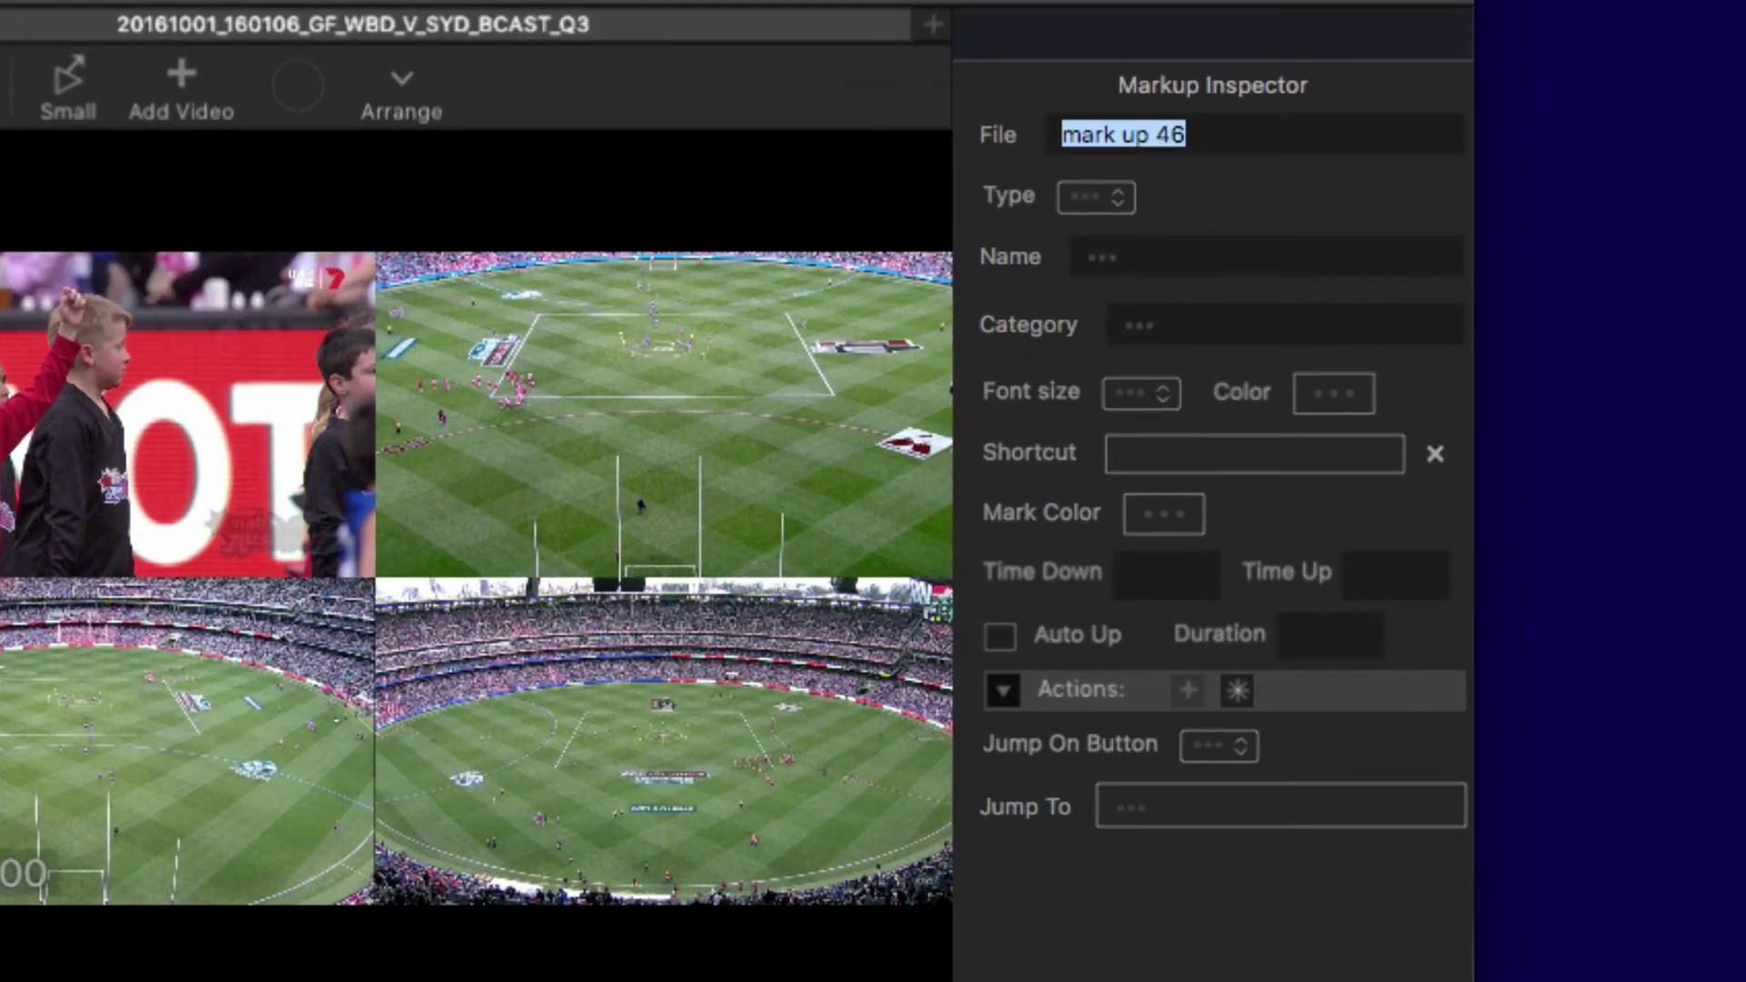
{"action": "type", "text": "MarkUp"}
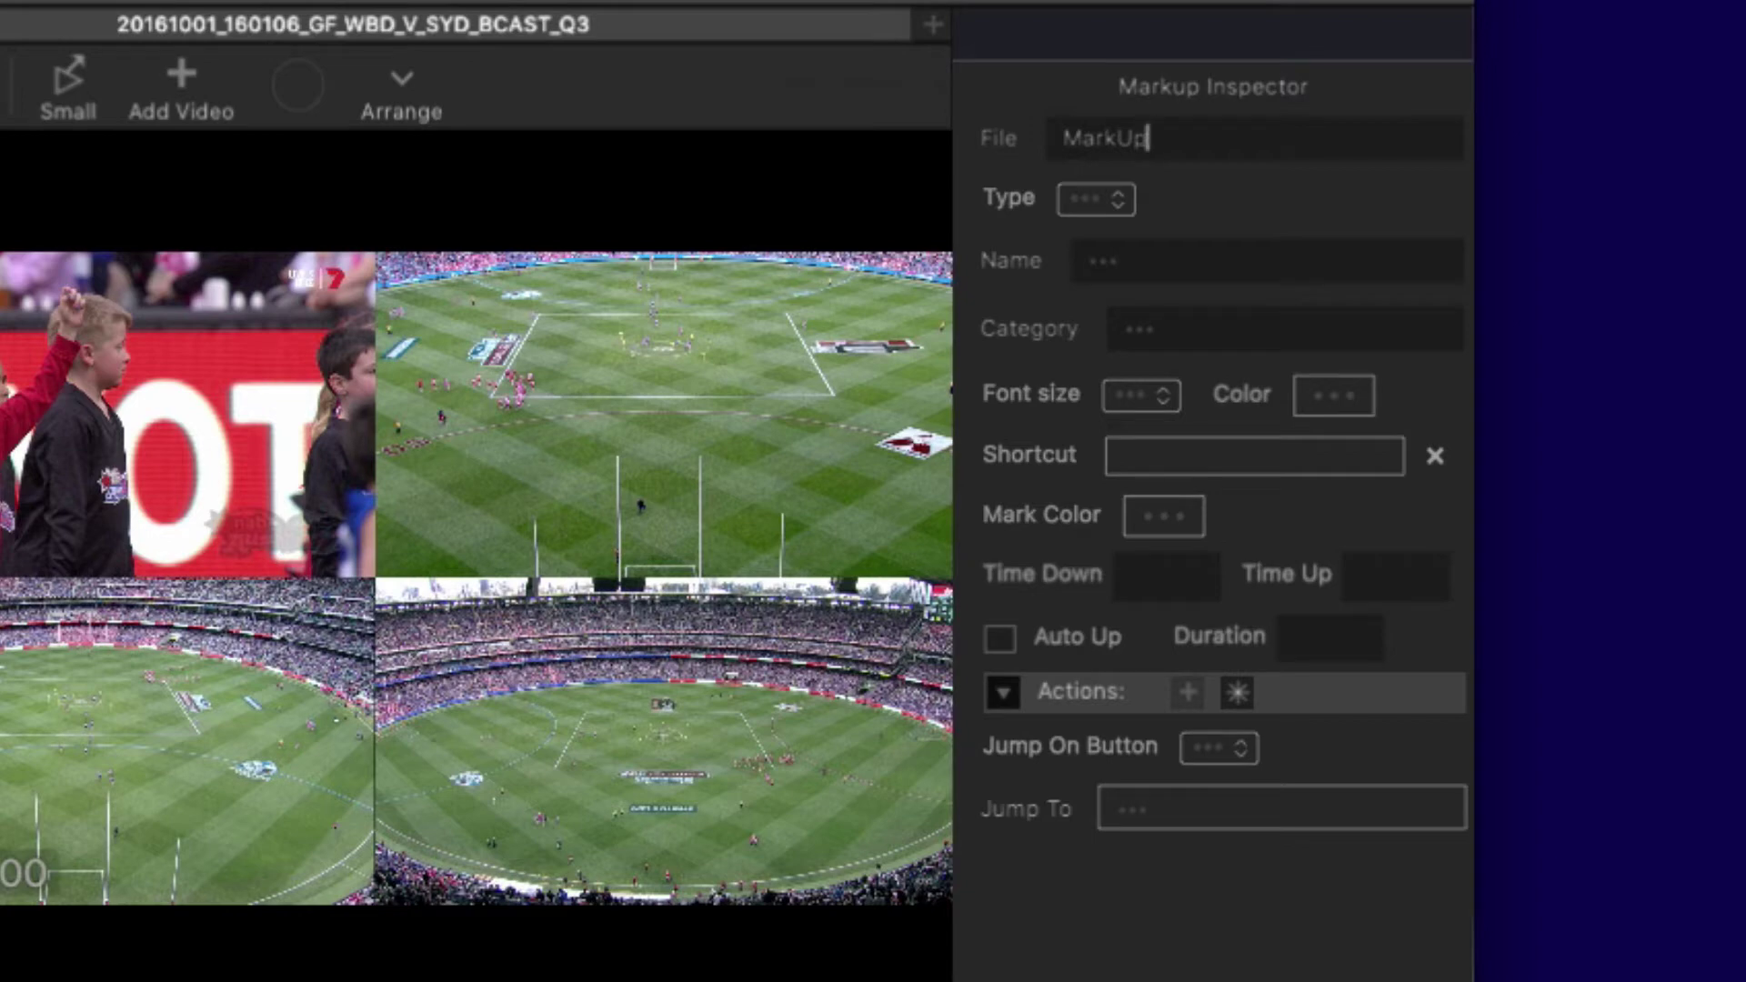
- Retitle the video collection 'Angles' and the timeline 'Timeline'
{"action": "left_click", "coordinate": [794, 19]}
{"action": "left_click", "coordinate": [1222, 162]}
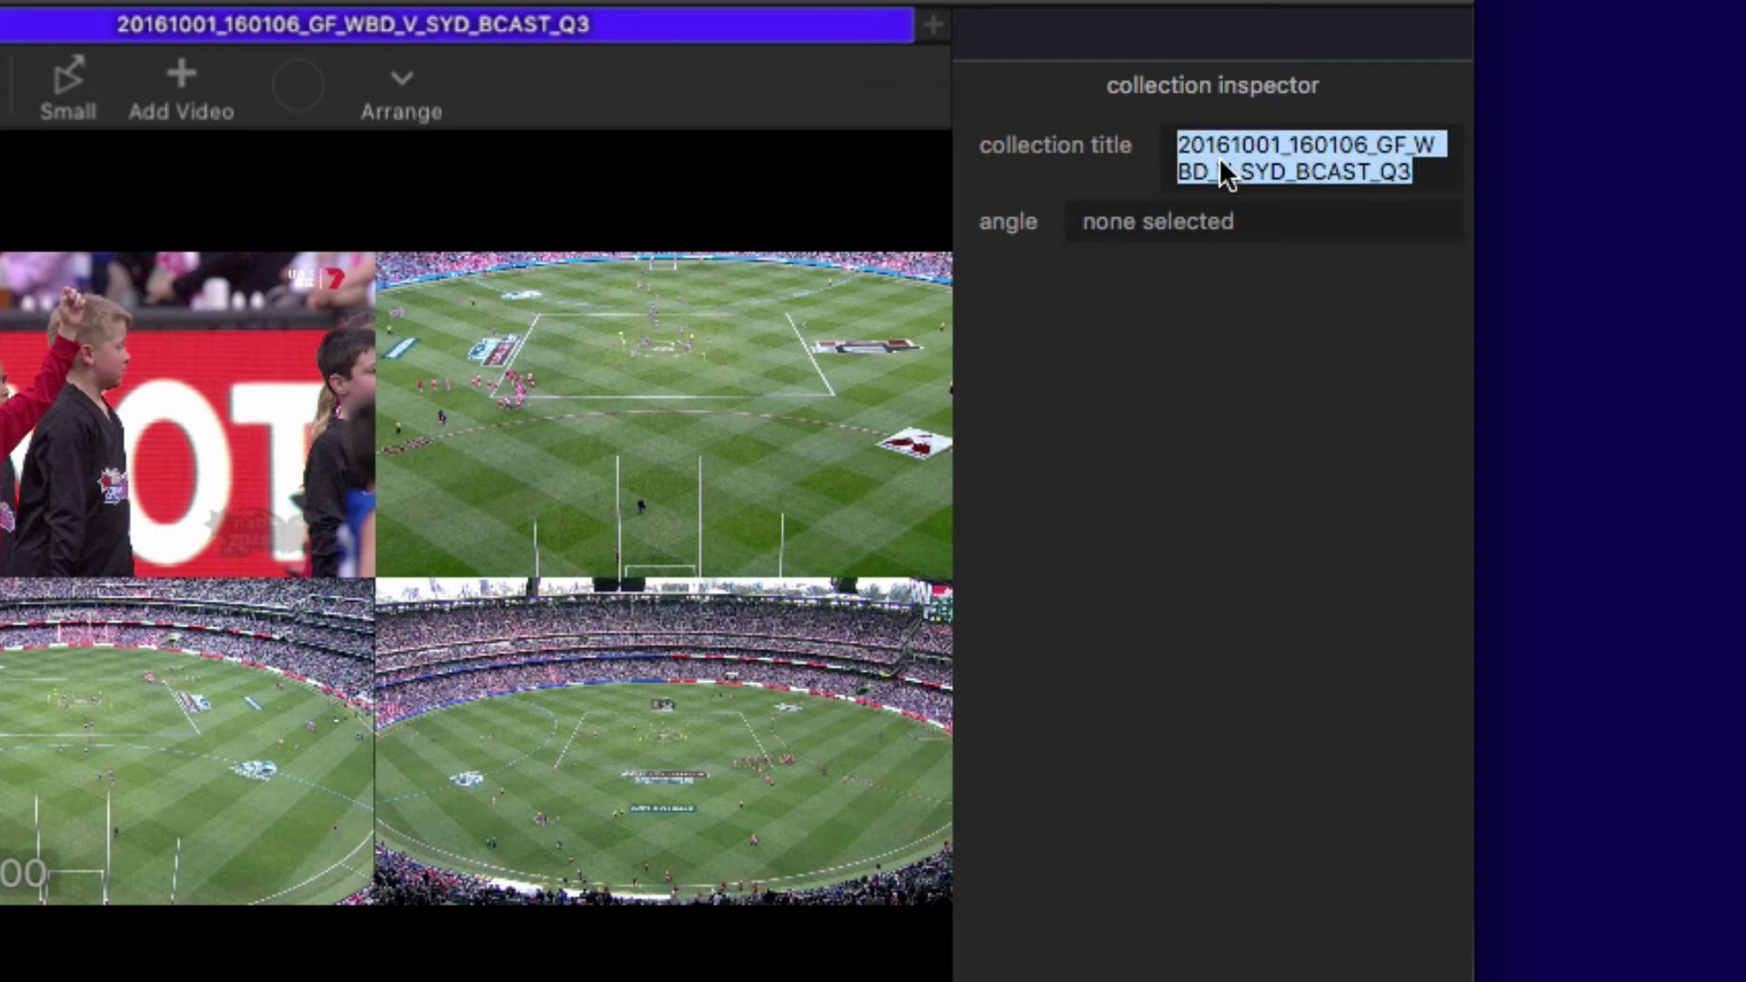
{"action": "type", "text": "Angles"}
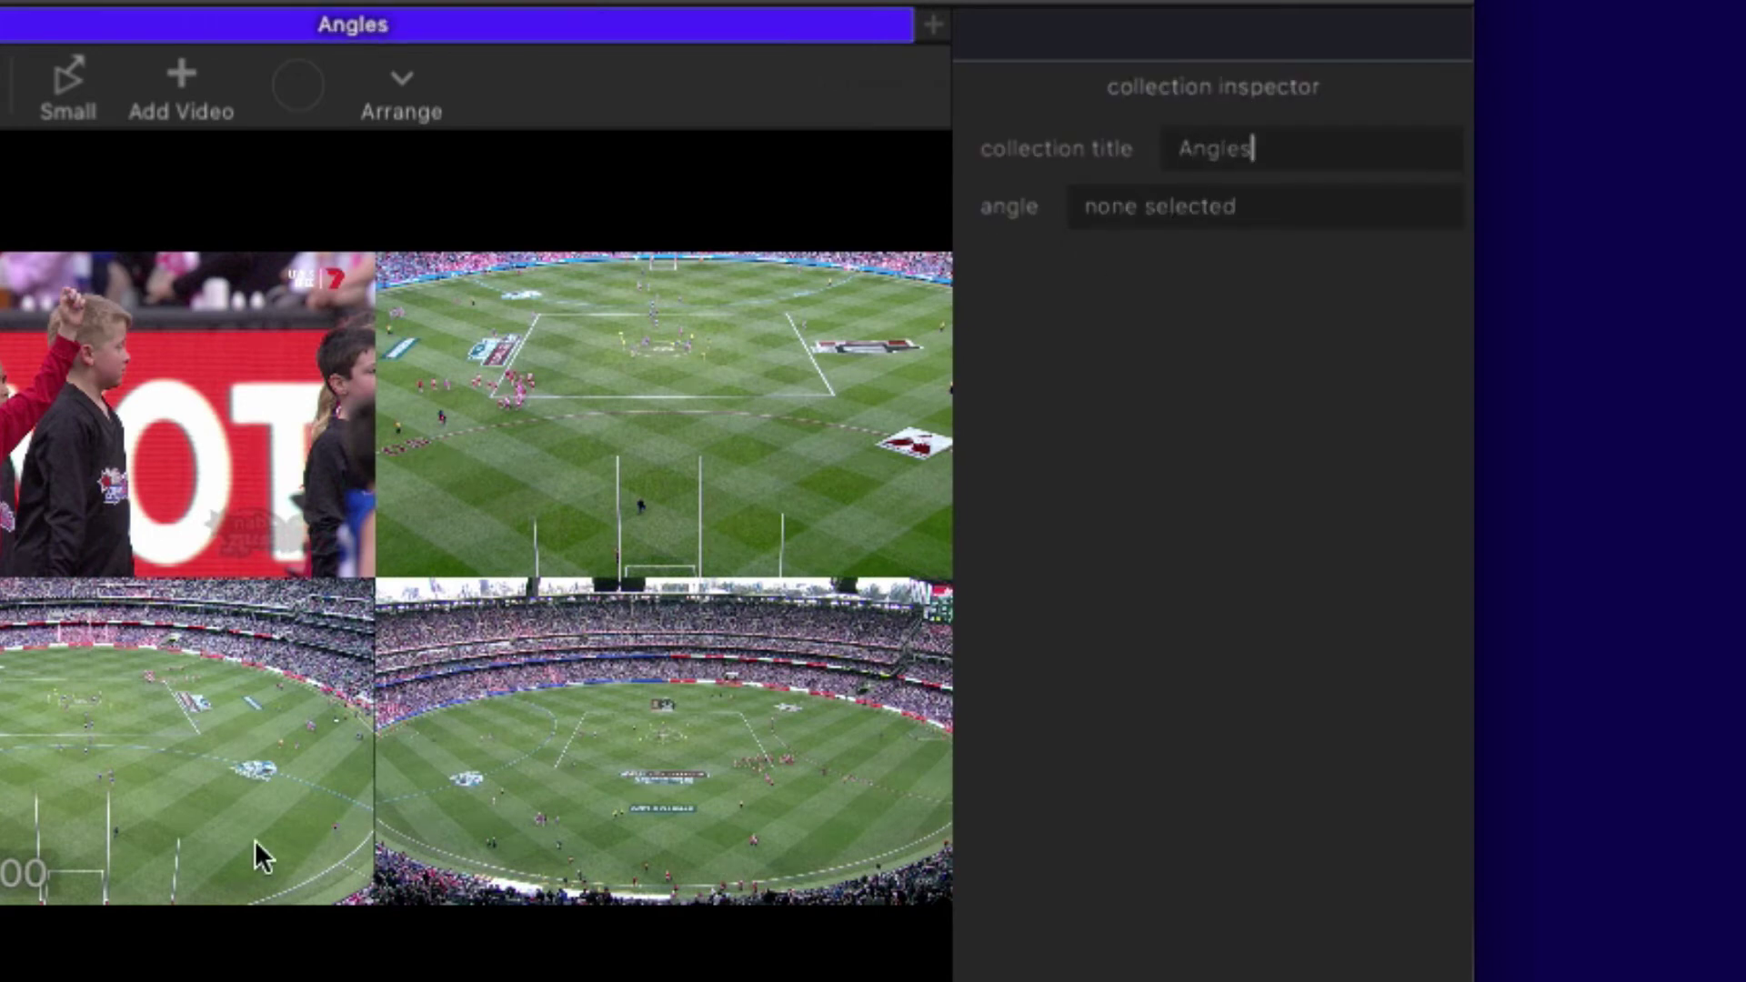
{"action": "key", "text": "Return"}
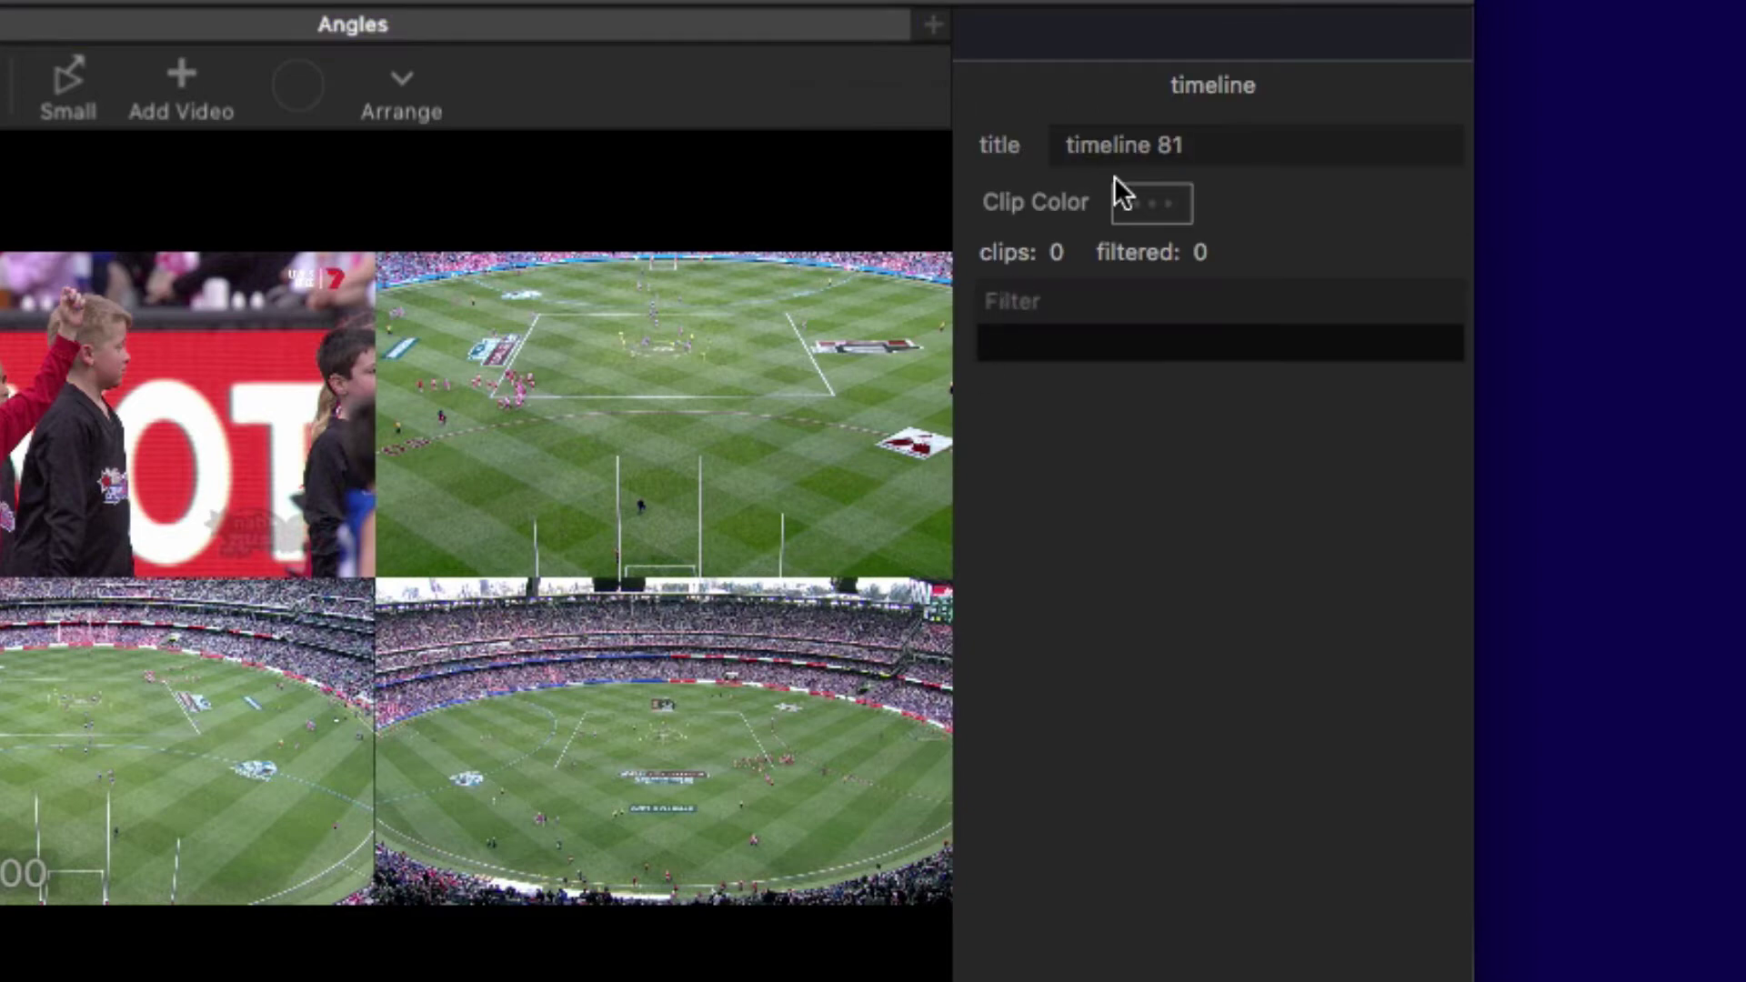
{"action": "double_click", "coordinate": [1167, 146]}
{"action": "triple_click", "coordinate": [1167, 146]}
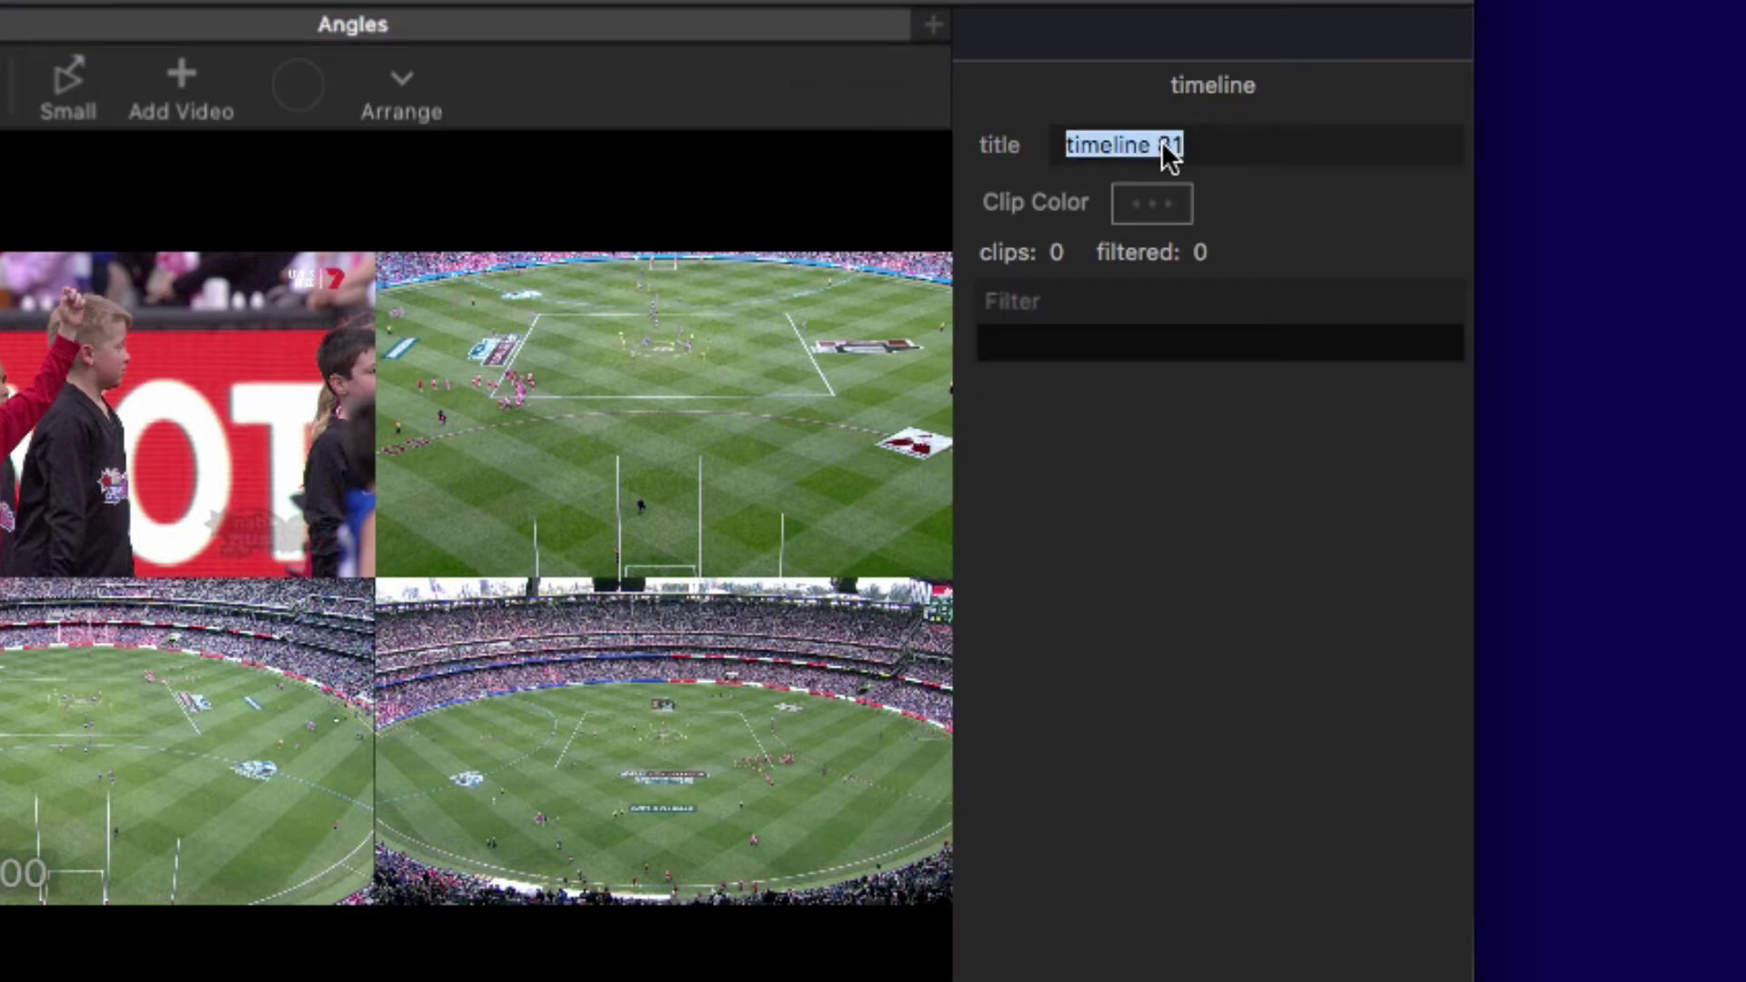
{"action": "type", "text": "Timeline"}
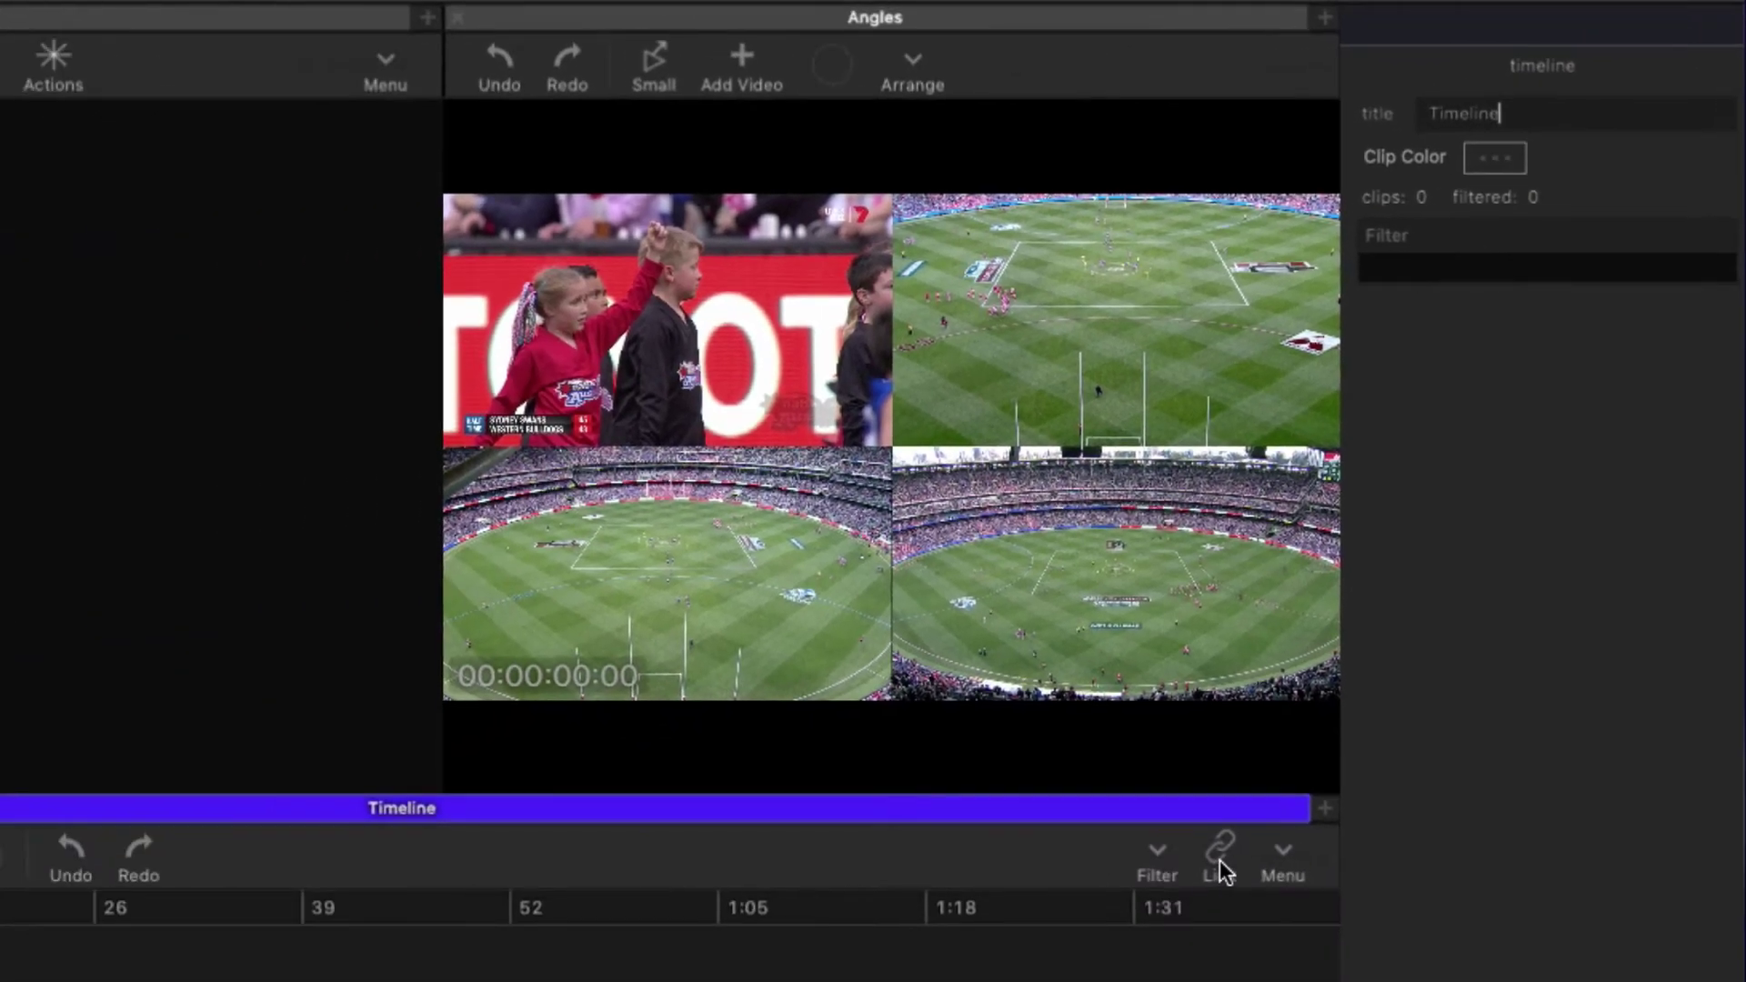
- Link the Timeline to the Angles videos and scrub the playhead back to about 0:19
{"action": "left_click_drag", "start_coordinate": [910, 981], "coordinate": [548, 551]}
{"action": "left_click_drag", "start_coordinate": [920, 452], "coordinate": [909, 450]}
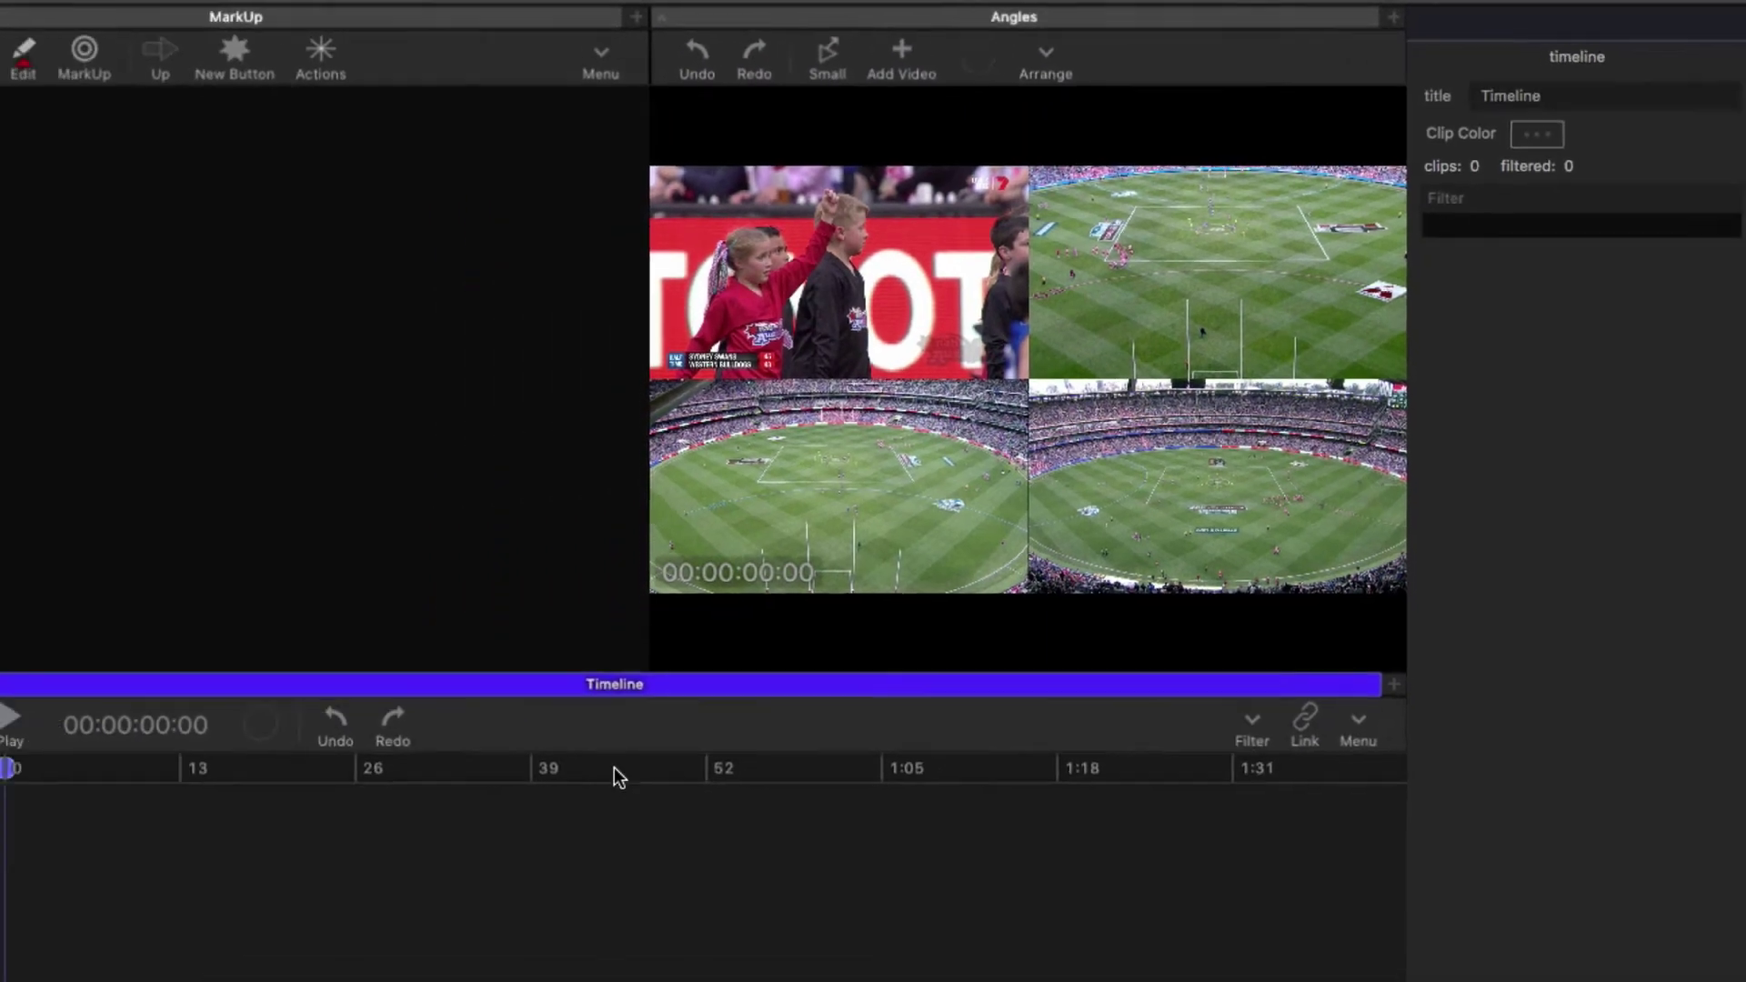
{"action": "left_click_drag", "start_coordinate": [618, 778], "coordinate": [324, 819]}
{"action": "left_click_drag", "start_coordinate": [630, 649], "coordinate": [588, 651]}
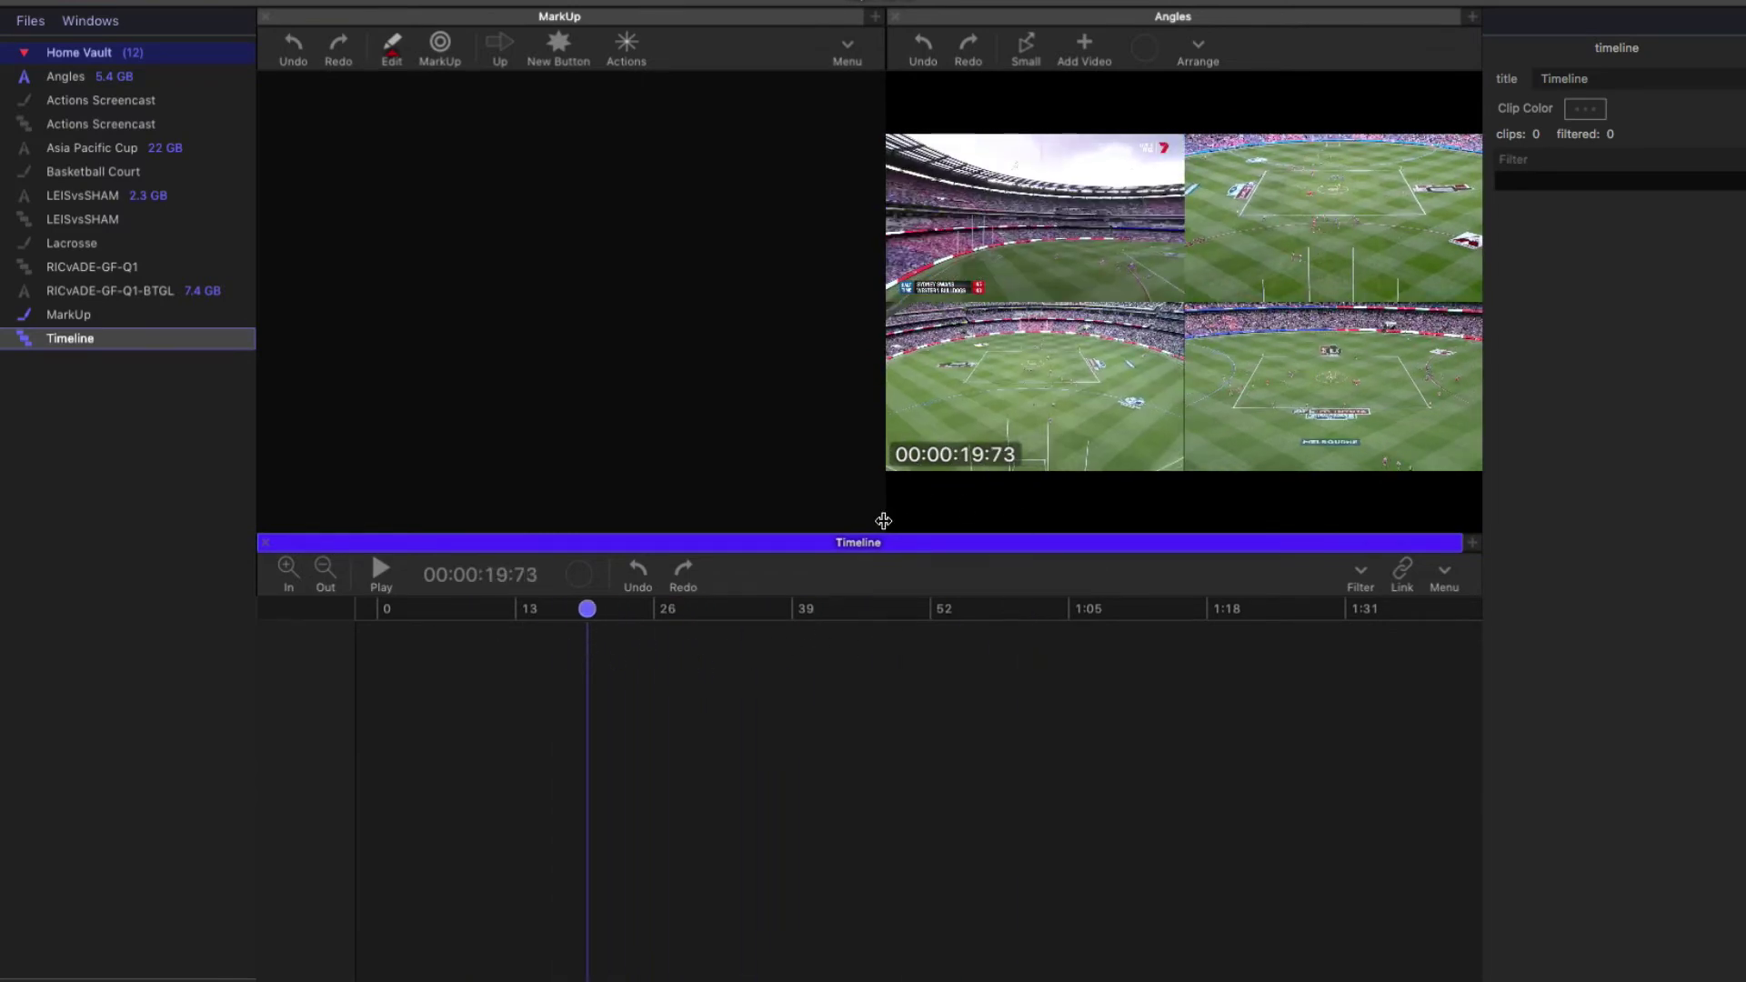
- Widen the Angles video pane and shrink the timeline to give the video more room
{"action": "left_click_drag", "start_coordinate": [882, 515], "coordinate": [550, 515]}
{"action": "left_click_drag", "start_coordinate": [788, 544], "coordinate": [799, 657]}
{"action": "left_click", "coordinate": [828, 471]}
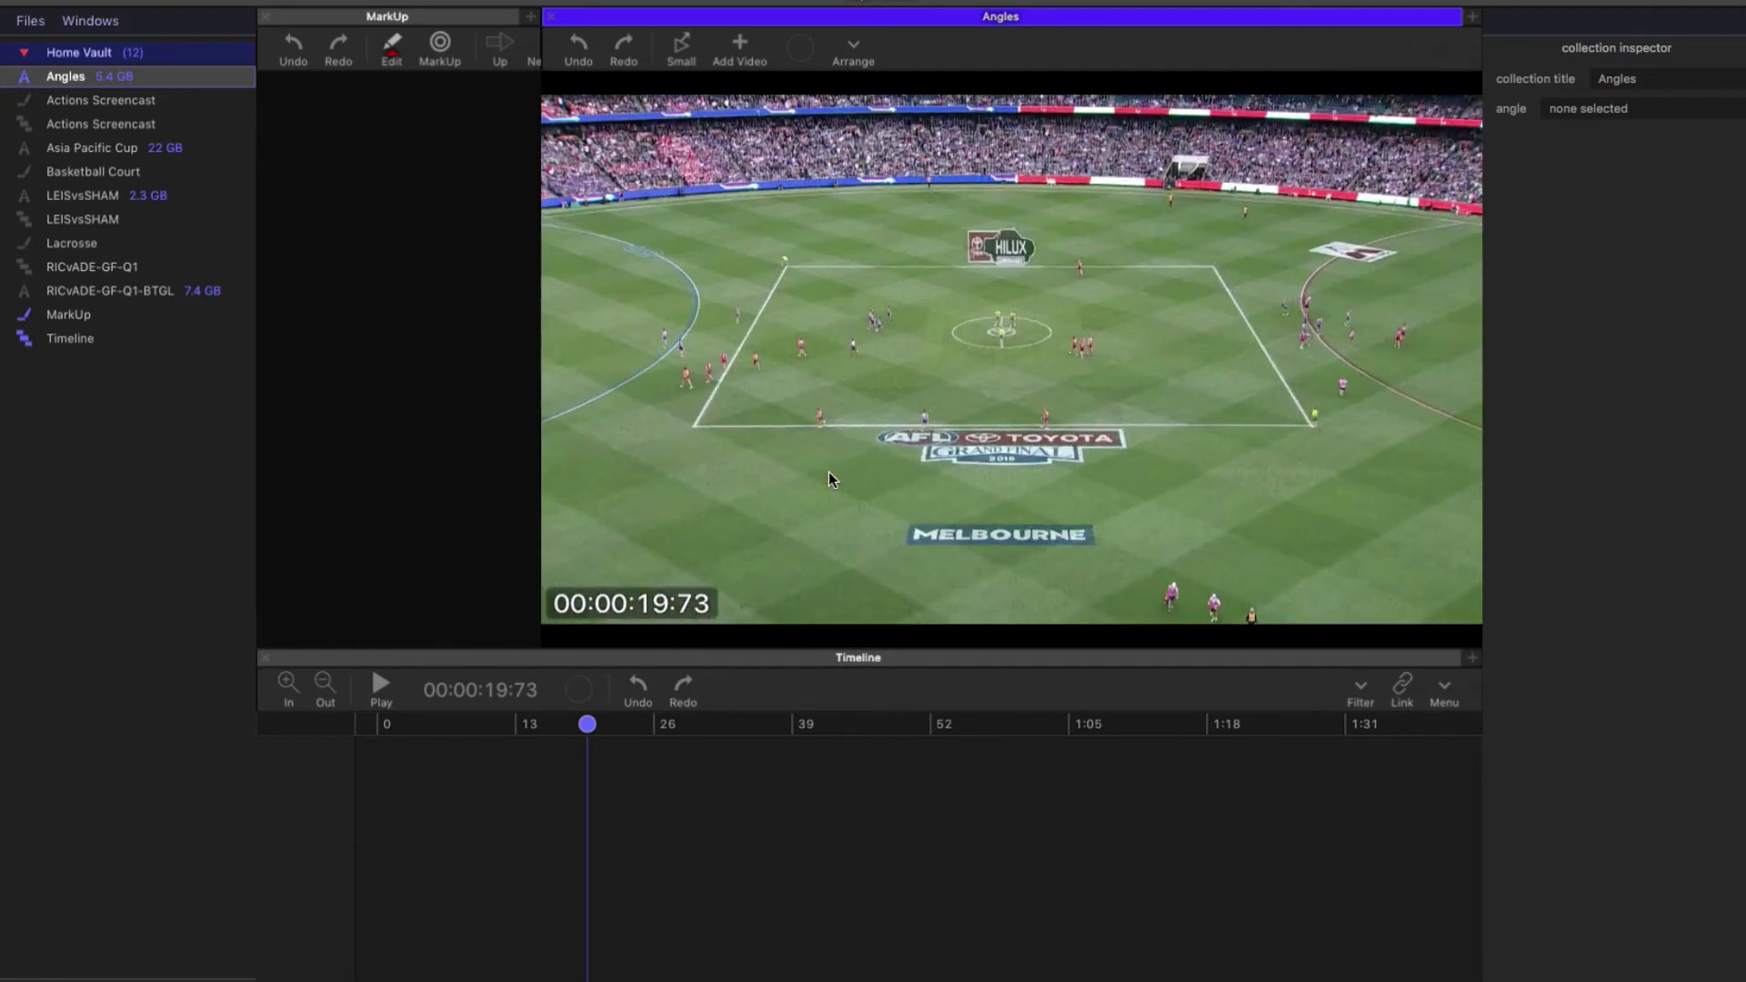
- Show all four camera angles in a 2x2 grid and reposition the footage in one angle
{"action": "left_click", "coordinate": [829, 473]}
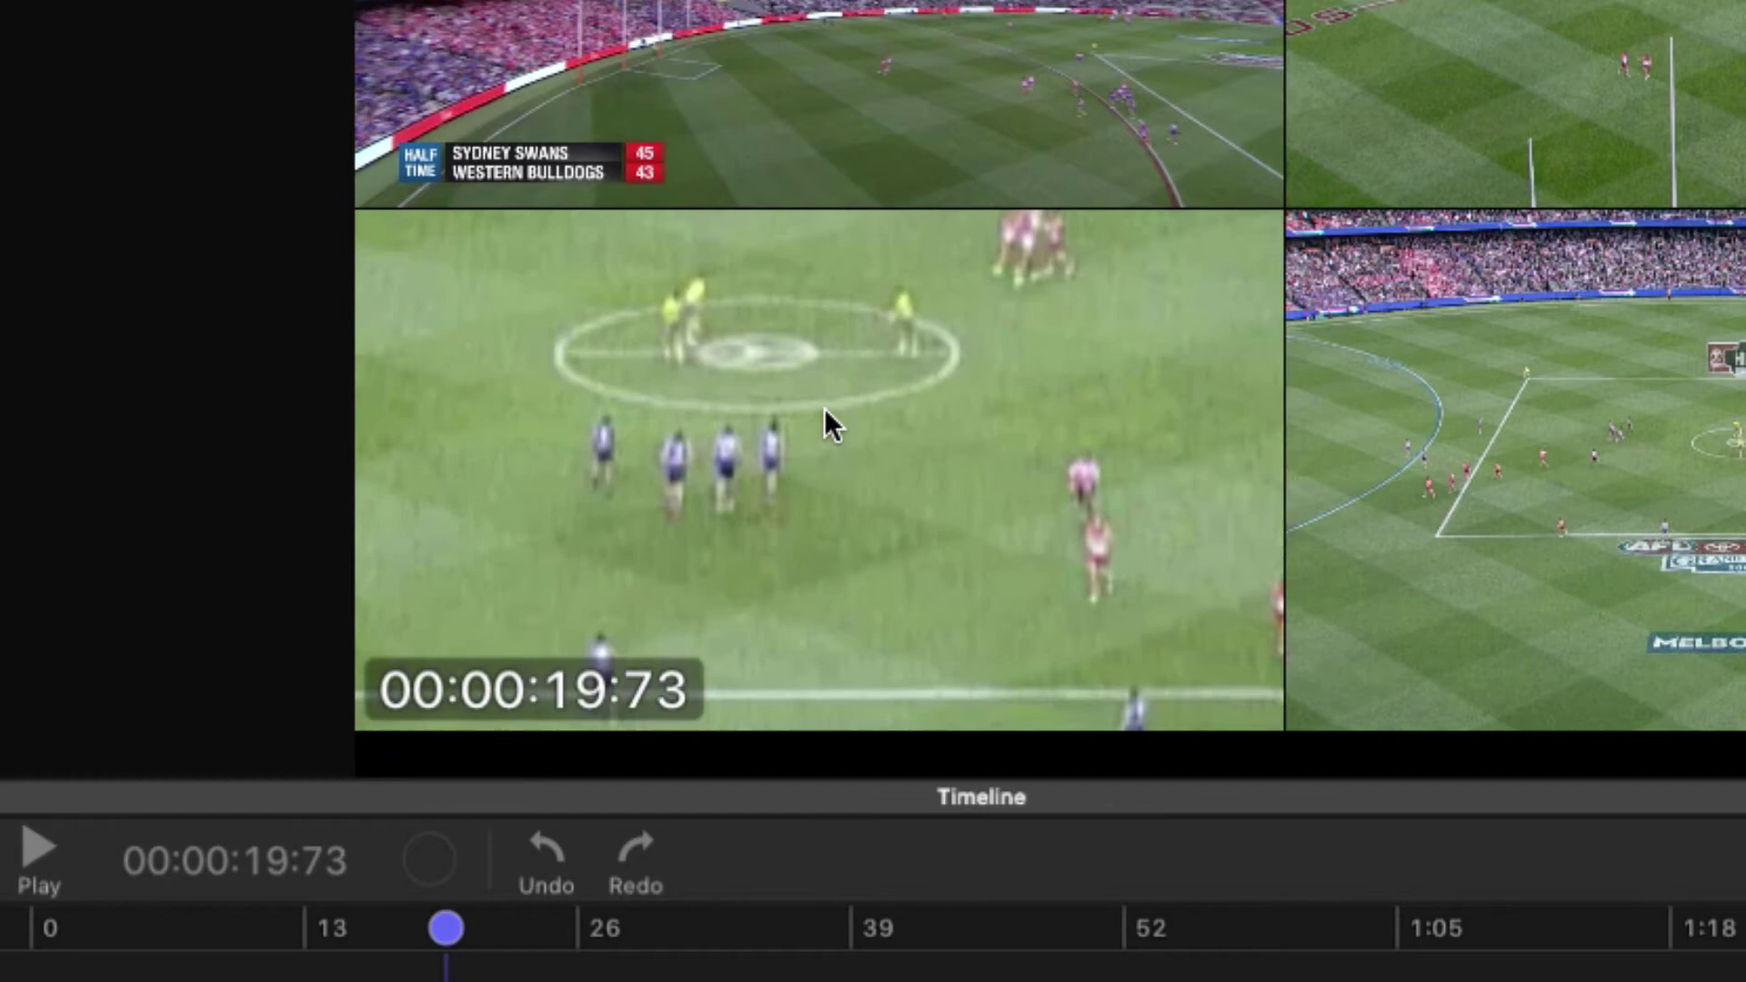
{"action": "left_click_drag", "start_coordinate": [824, 409], "coordinate": [807, 373]}
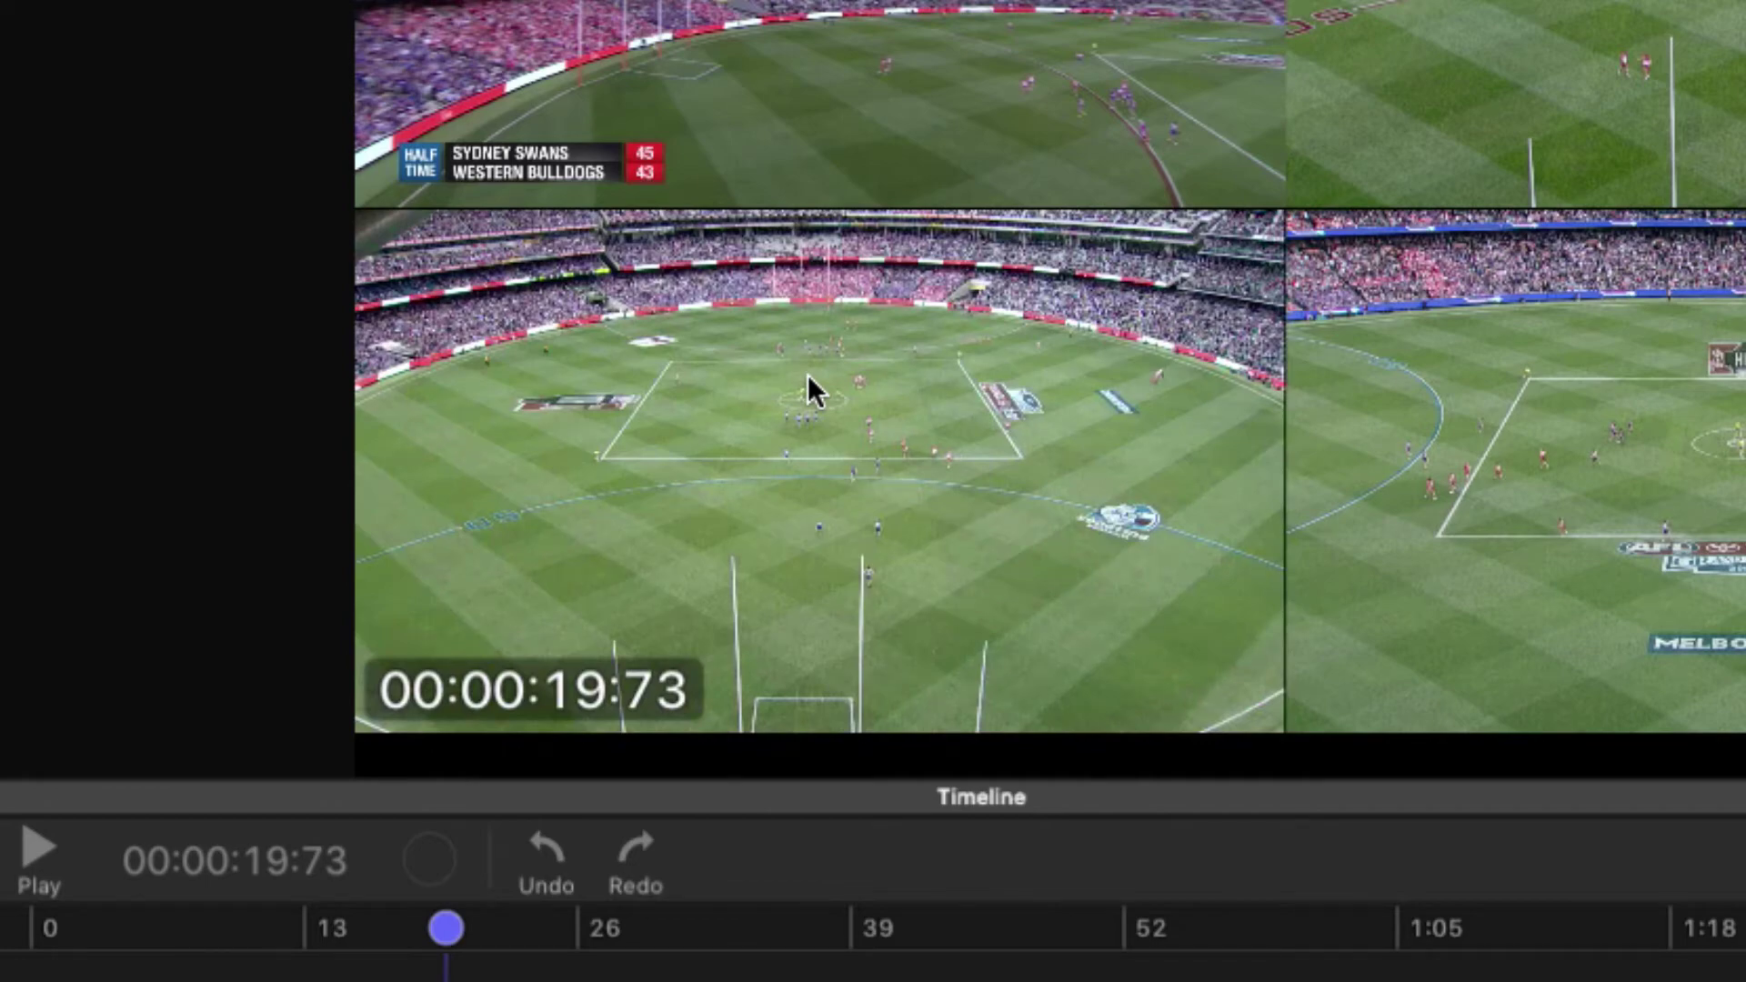
{"action": "scroll", "coordinate": [808, 374], "scroll_direction": "left", "scroll_amount": 10}
- Review the footage at normal and triple speed, pausing at about 0:43
{"action": "key", "text": "space"}
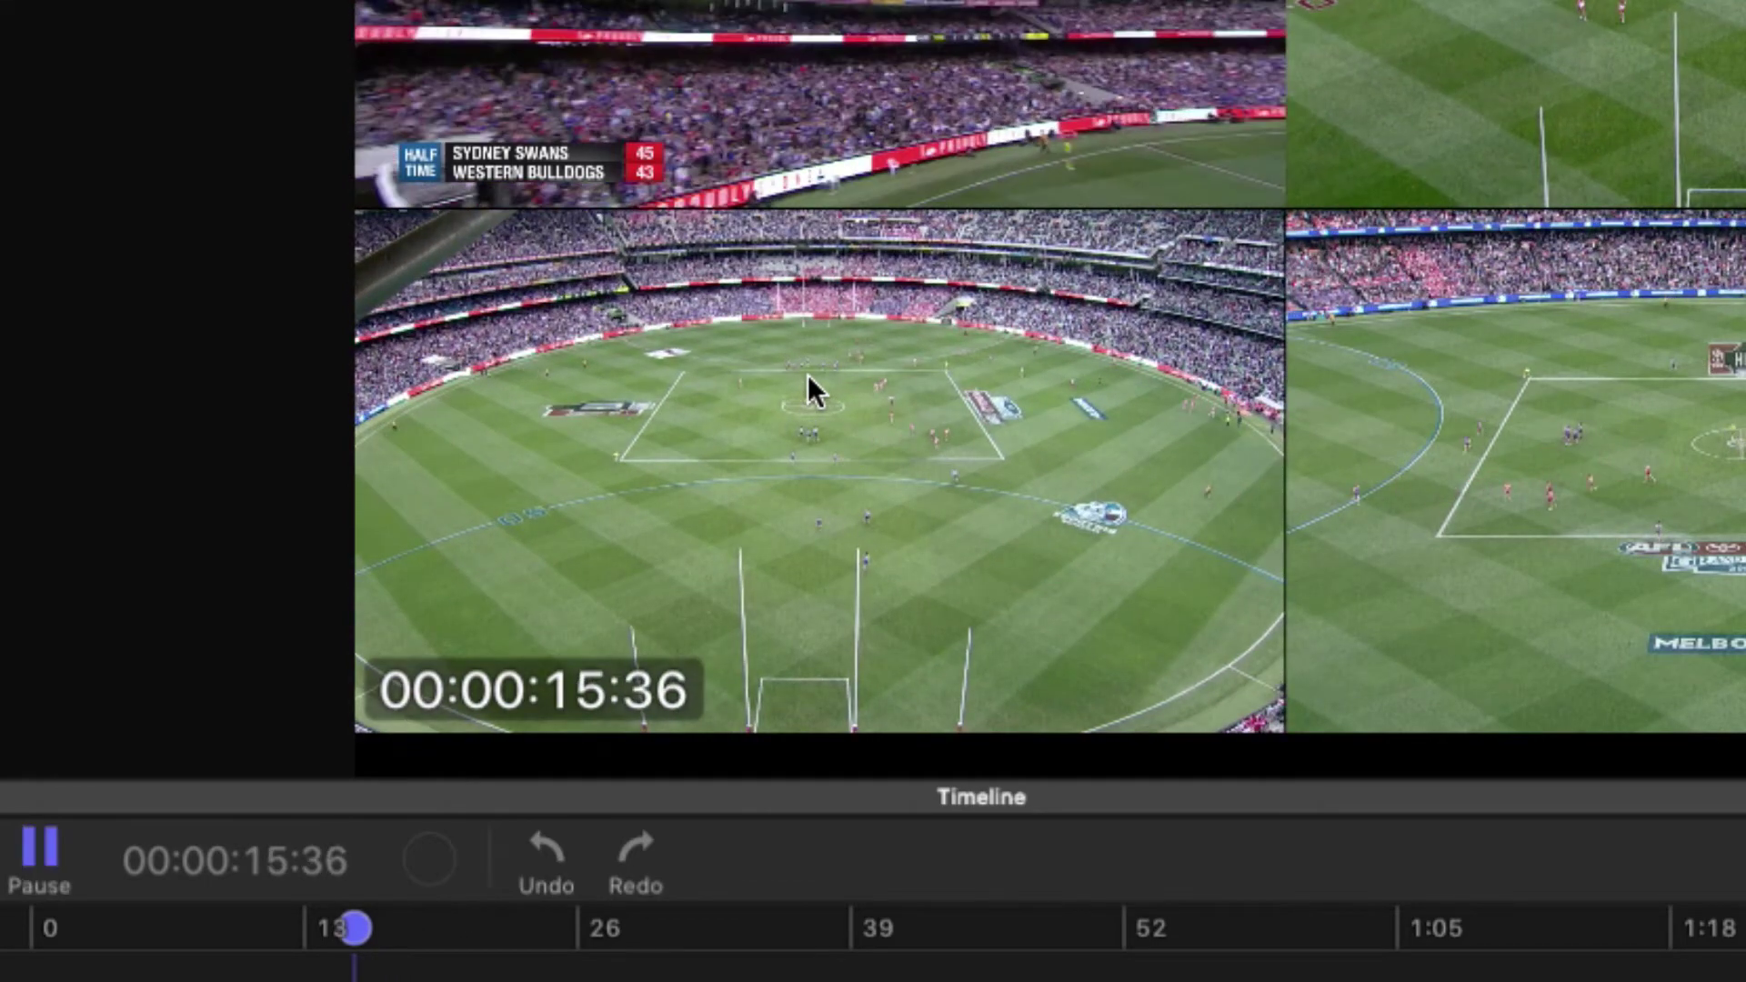
{"action": "key", "text": "l"}
{"action": "key", "text": "l"}
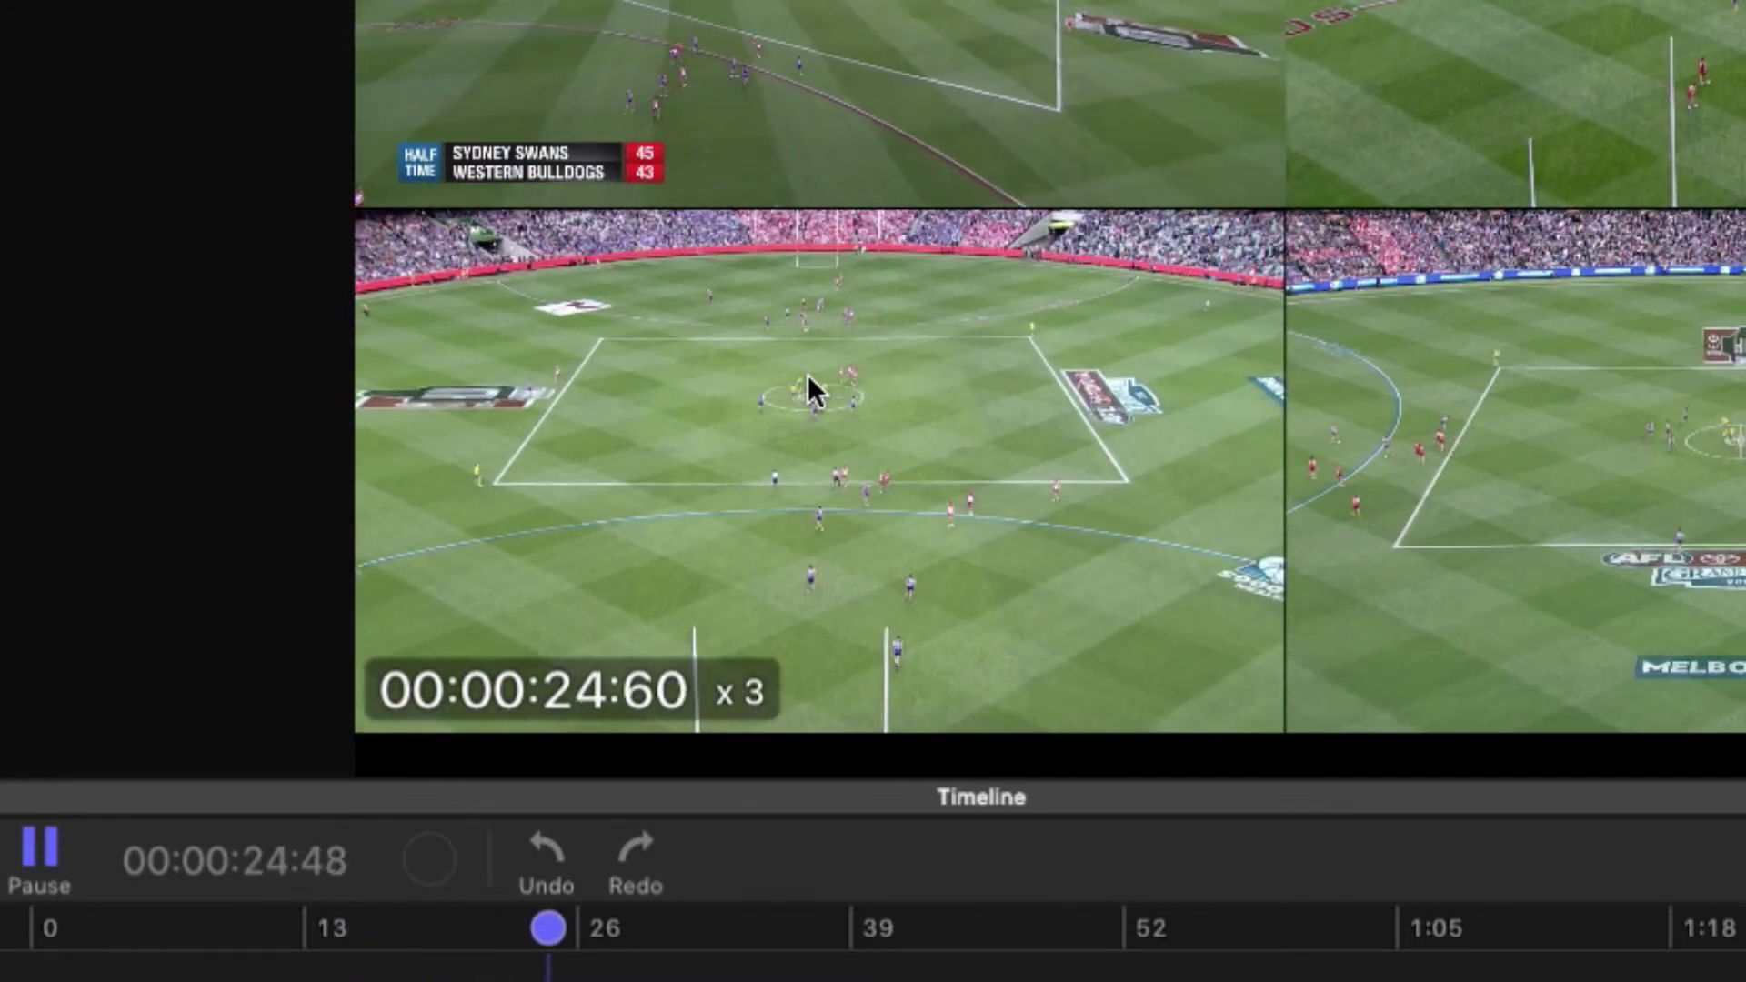
{"action": "key", "text": "j"}
{"action": "key", "text": "j"}
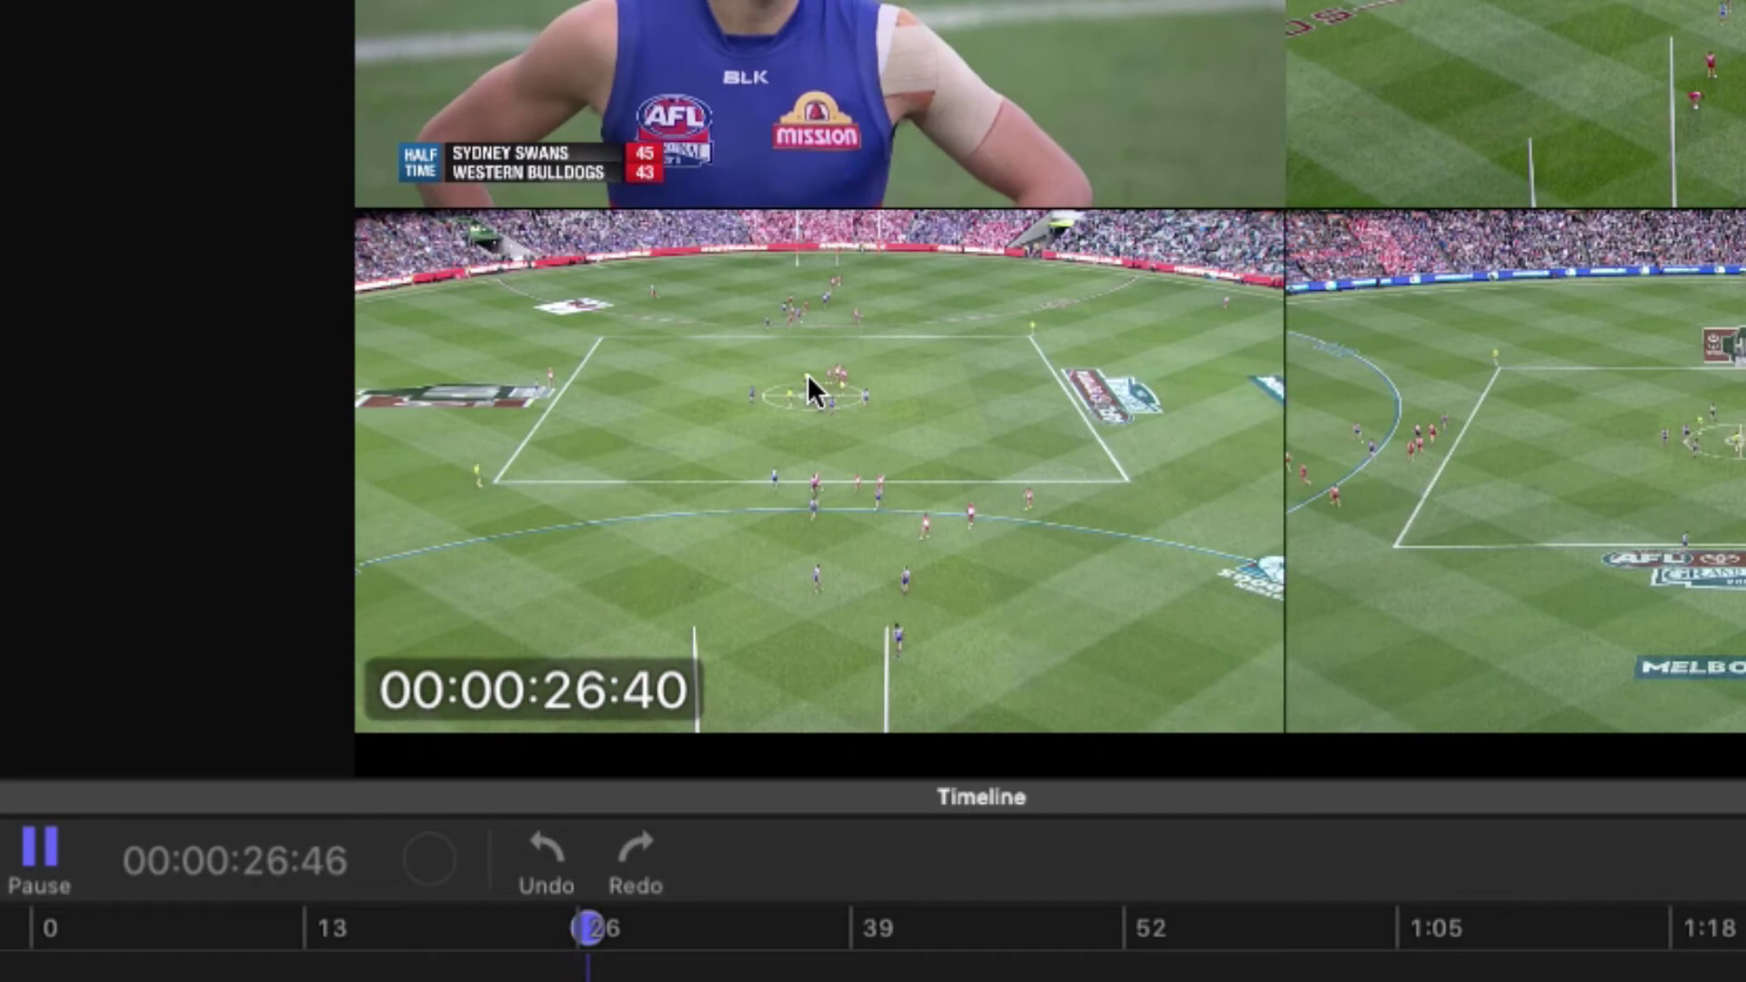
{"action": "key", "text": "space"}
{"action": "key", "text": "space"}
{"action": "key", "text": "space"}
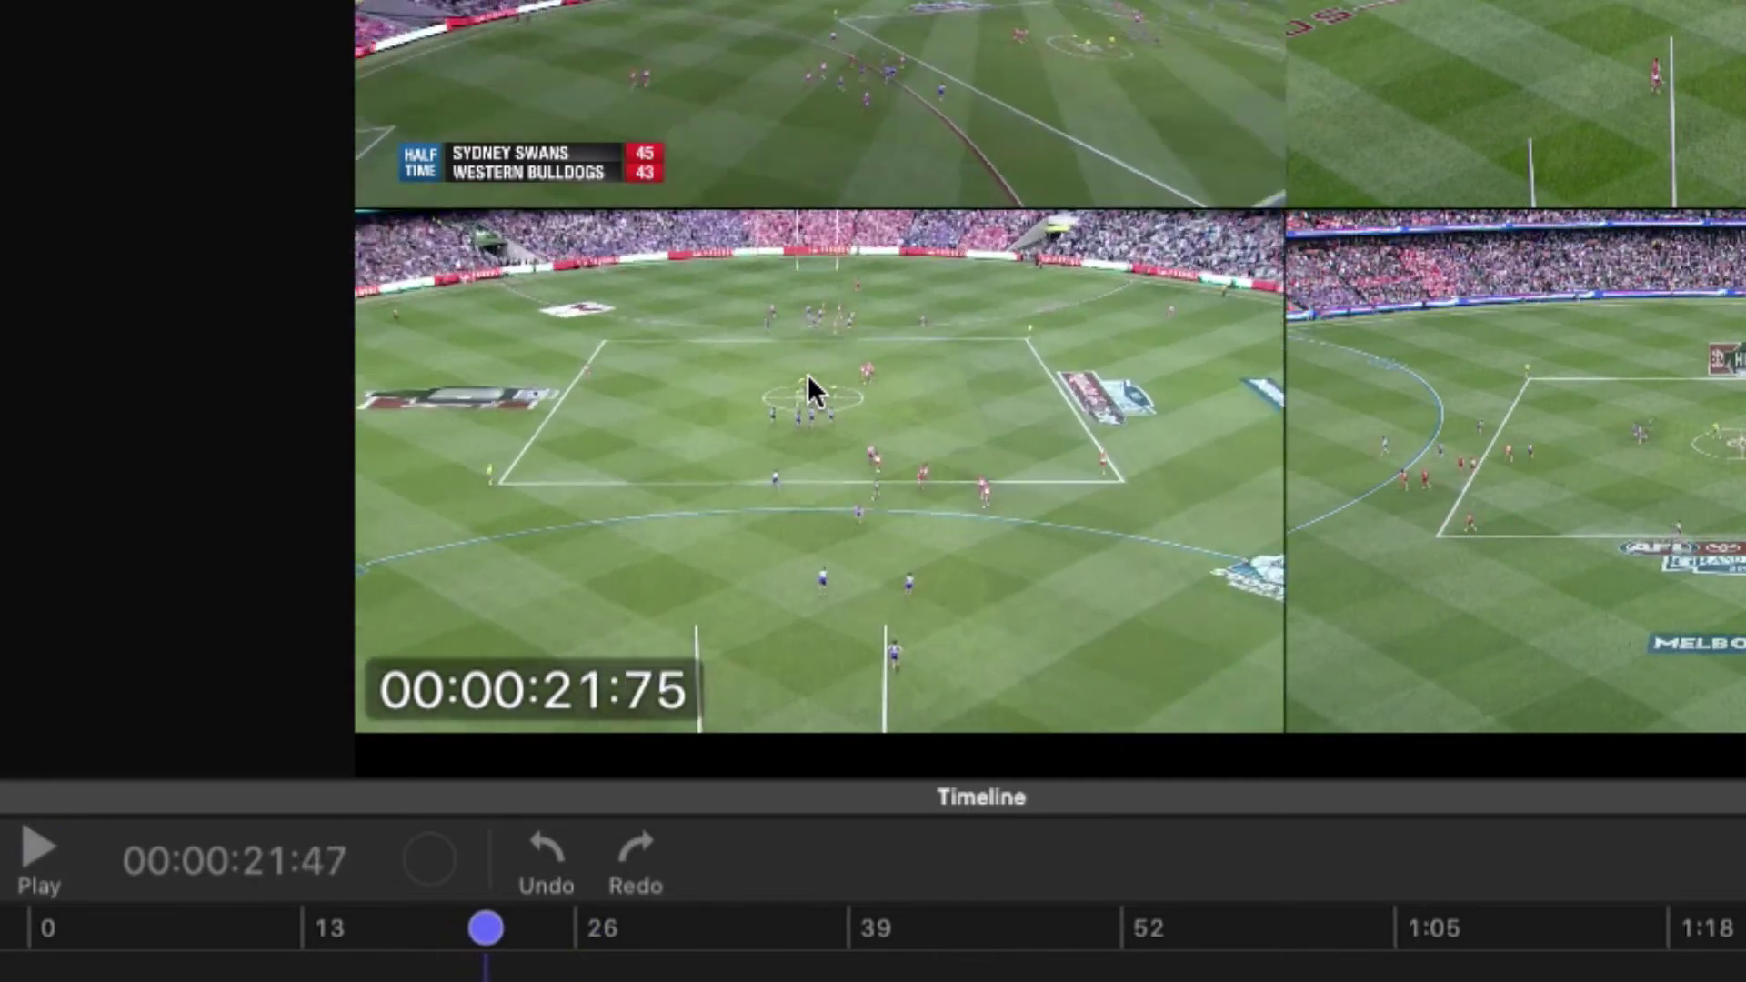
{"action": "key", "text": "Right"}
{"action": "key", "text": "space"}
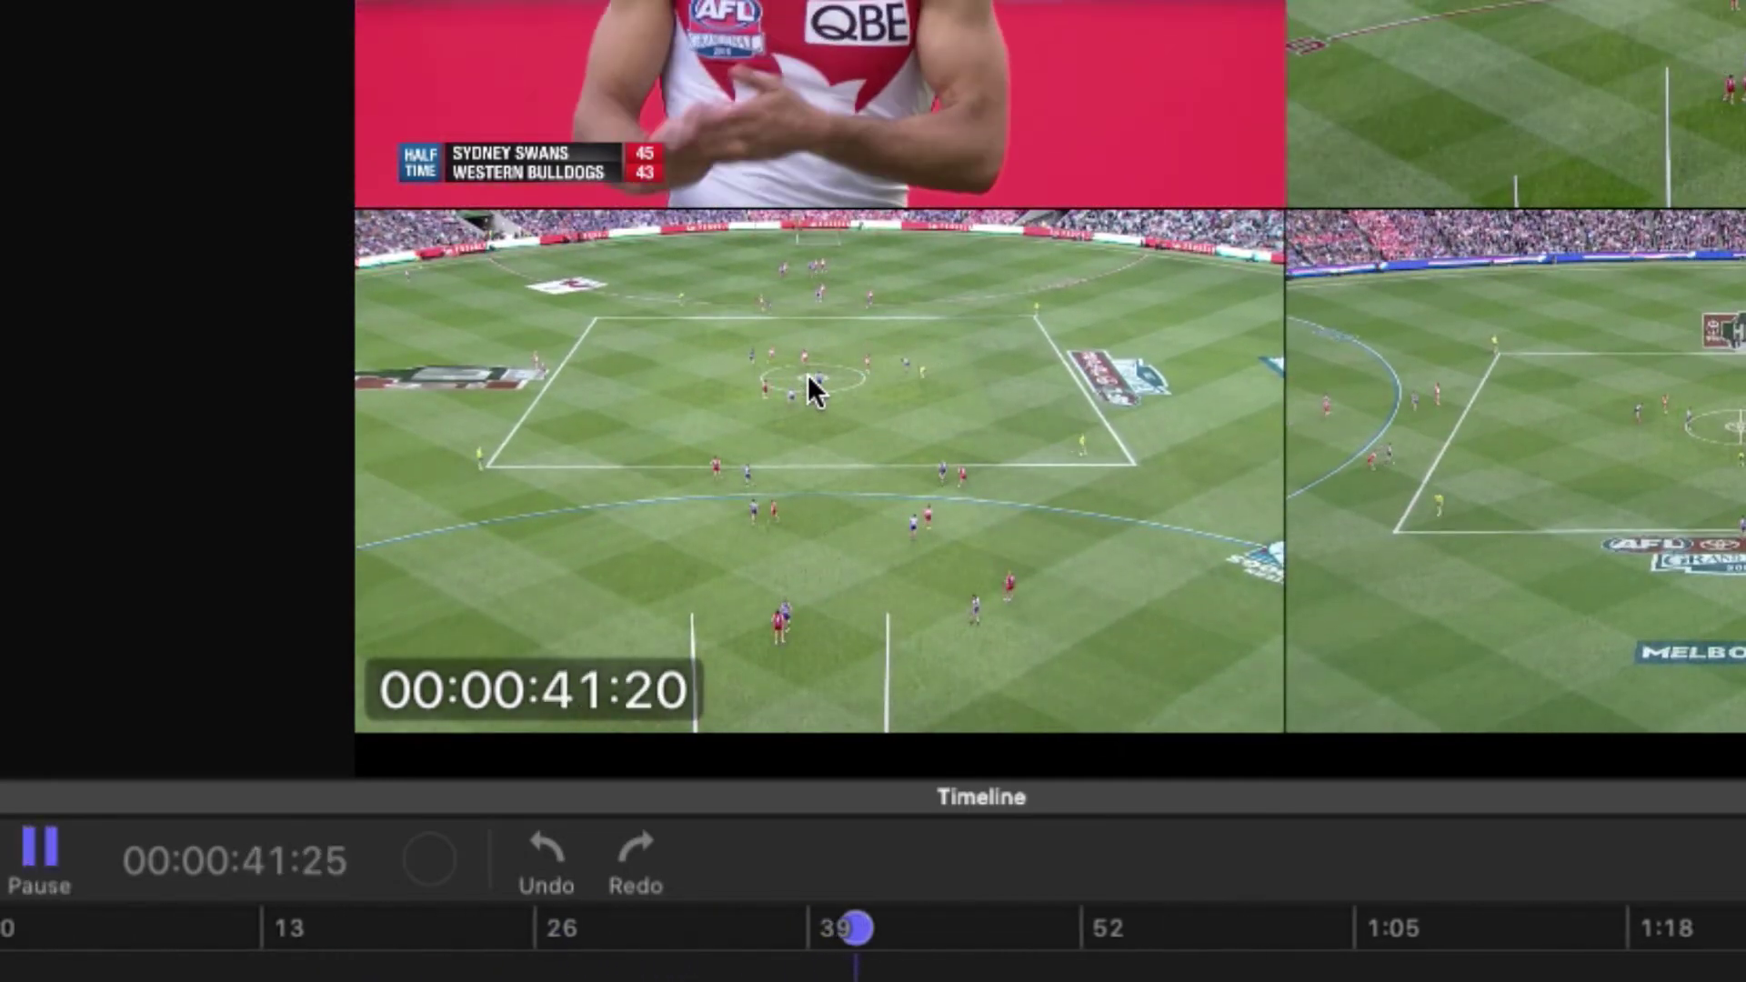
{"action": "key", "text": "space"}
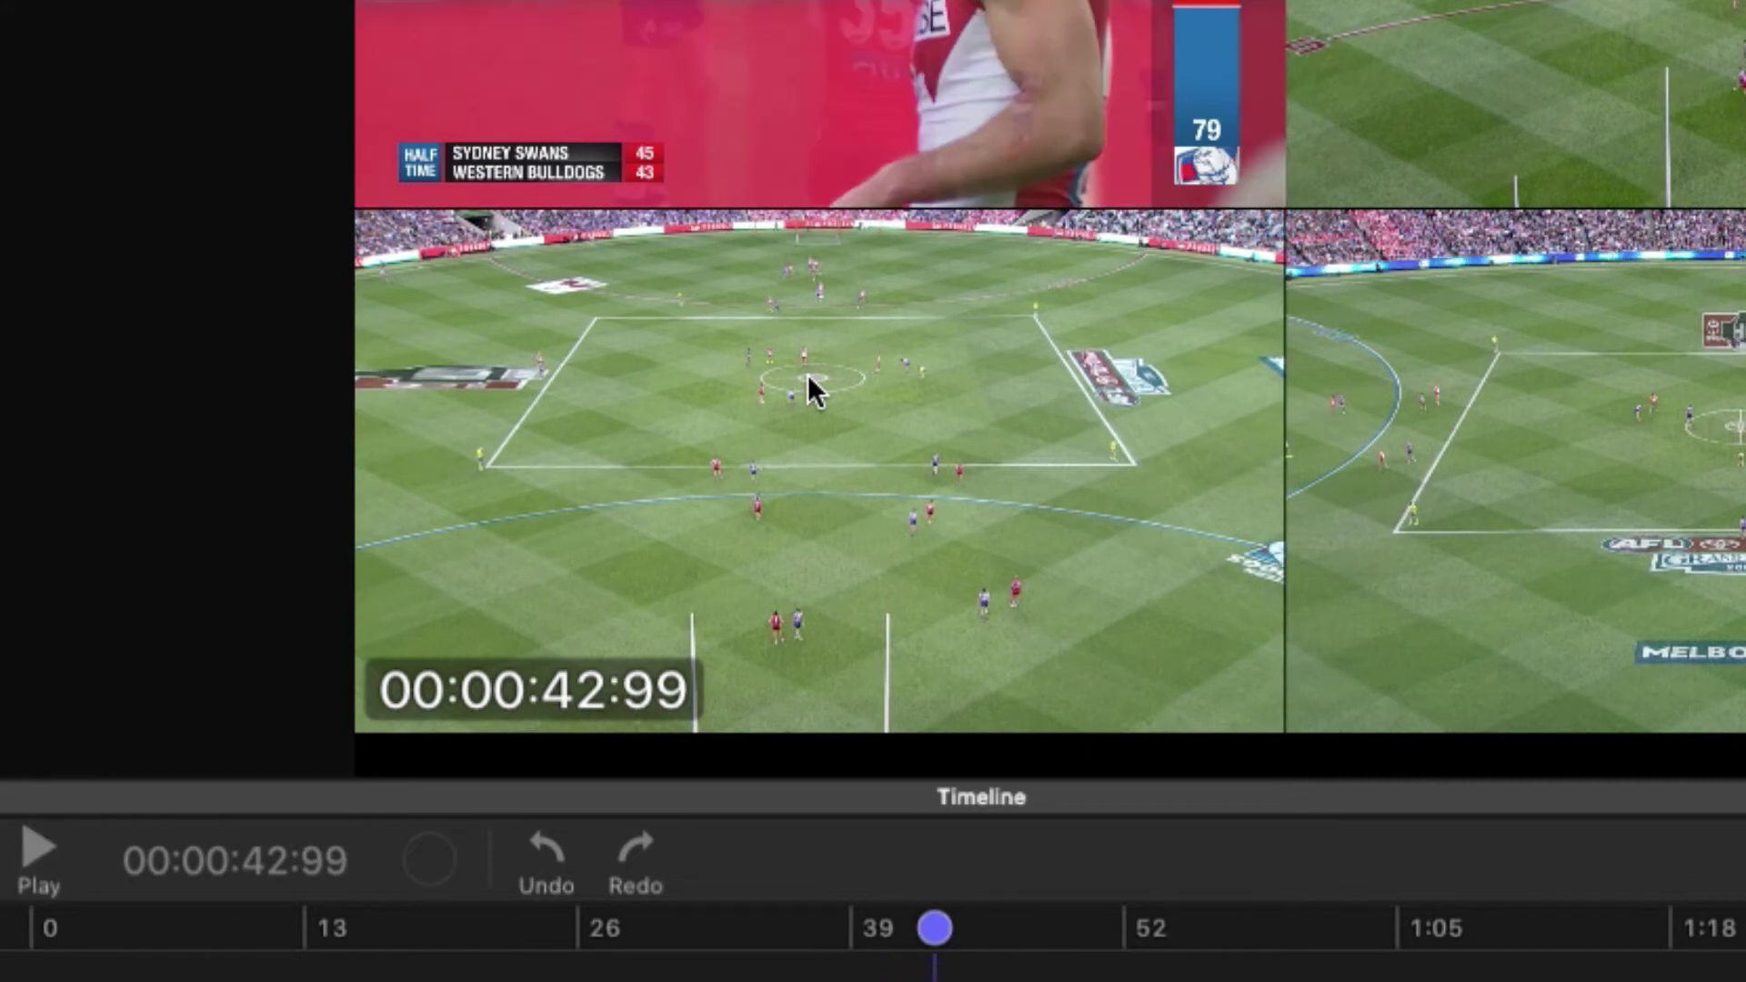
{"action": "key", "text": "space"}
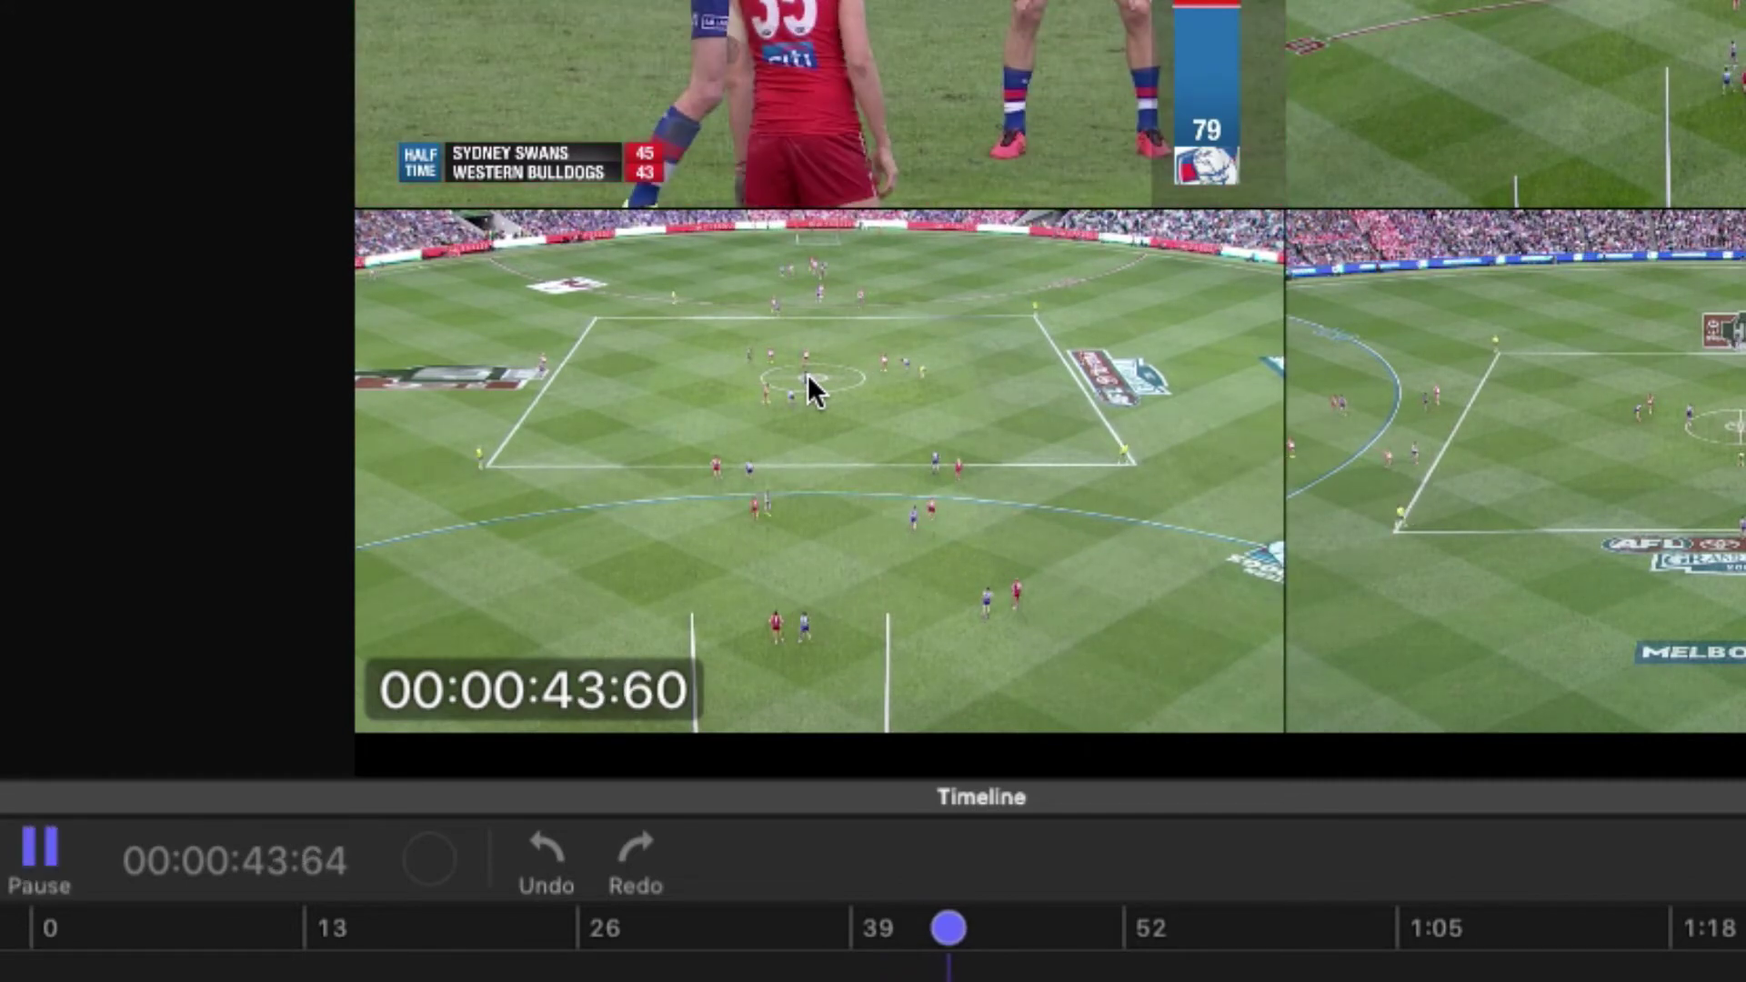
{"action": "key", "text": "space"}
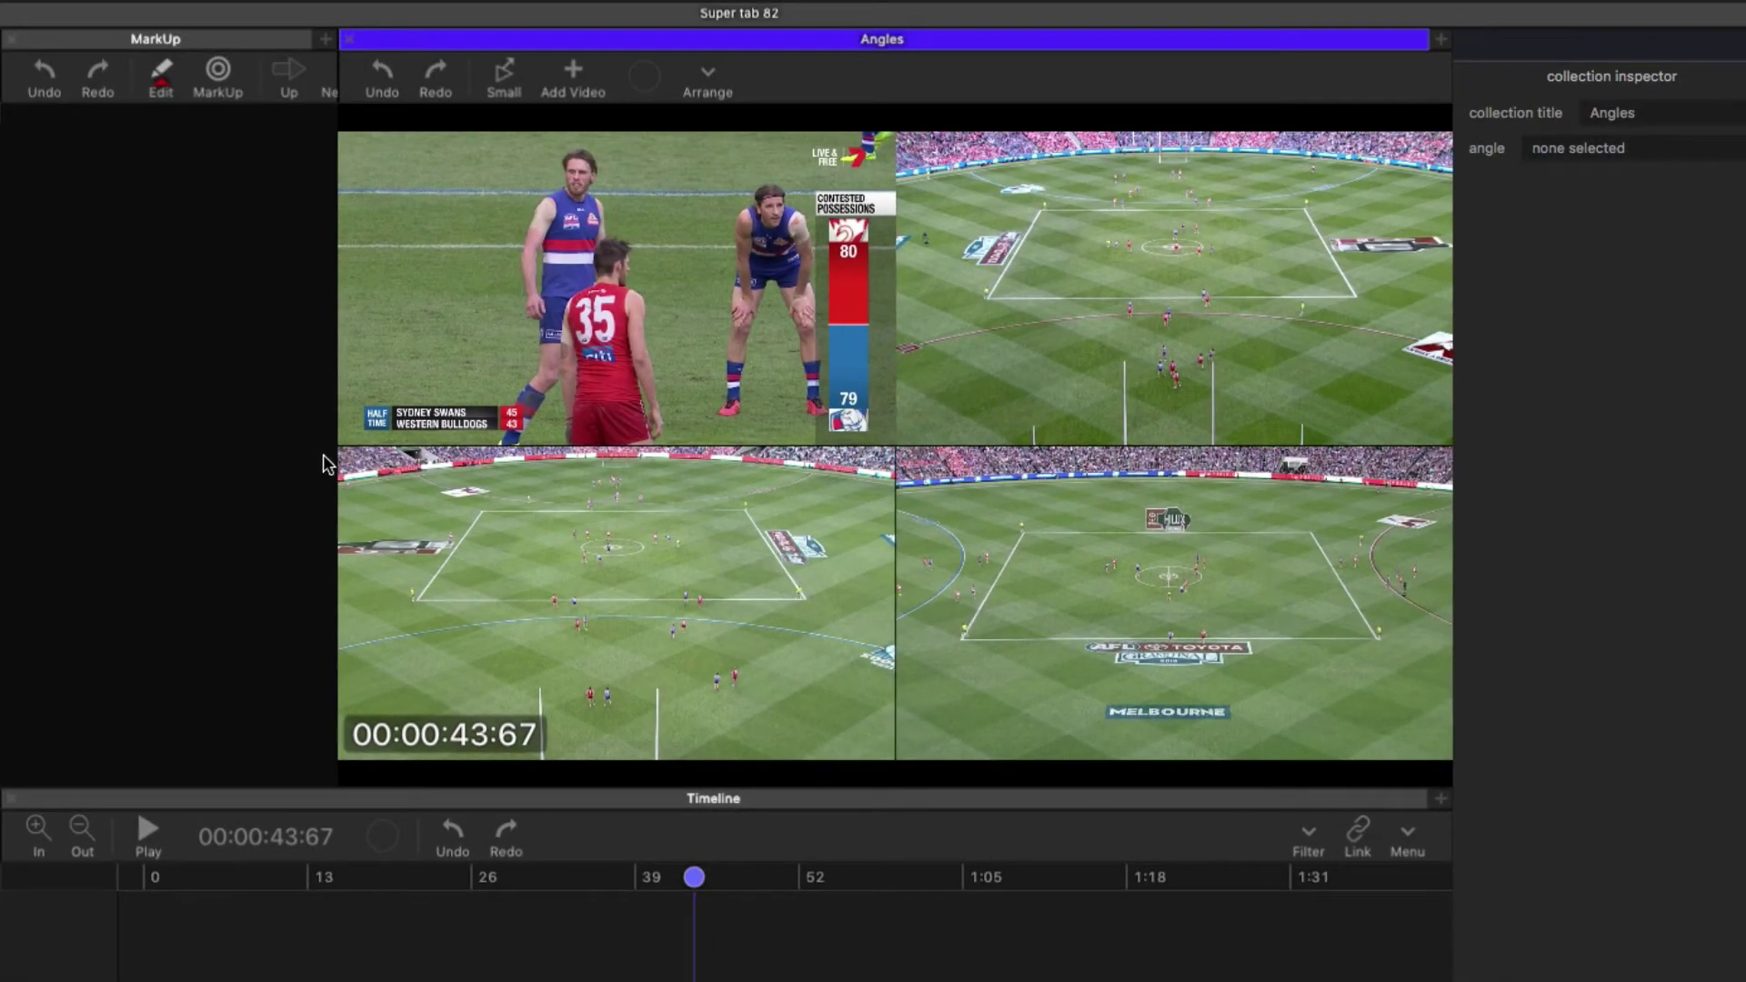
- Widen the MarkUp pane and add two rounded-rectangle buttons and a circle button
{"action": "left_click_drag", "start_coordinate": [330, 459], "coordinate": [607, 459]}
{"action": "left_click_drag", "start_coordinate": [653, 787], "coordinate": [667, 656]}
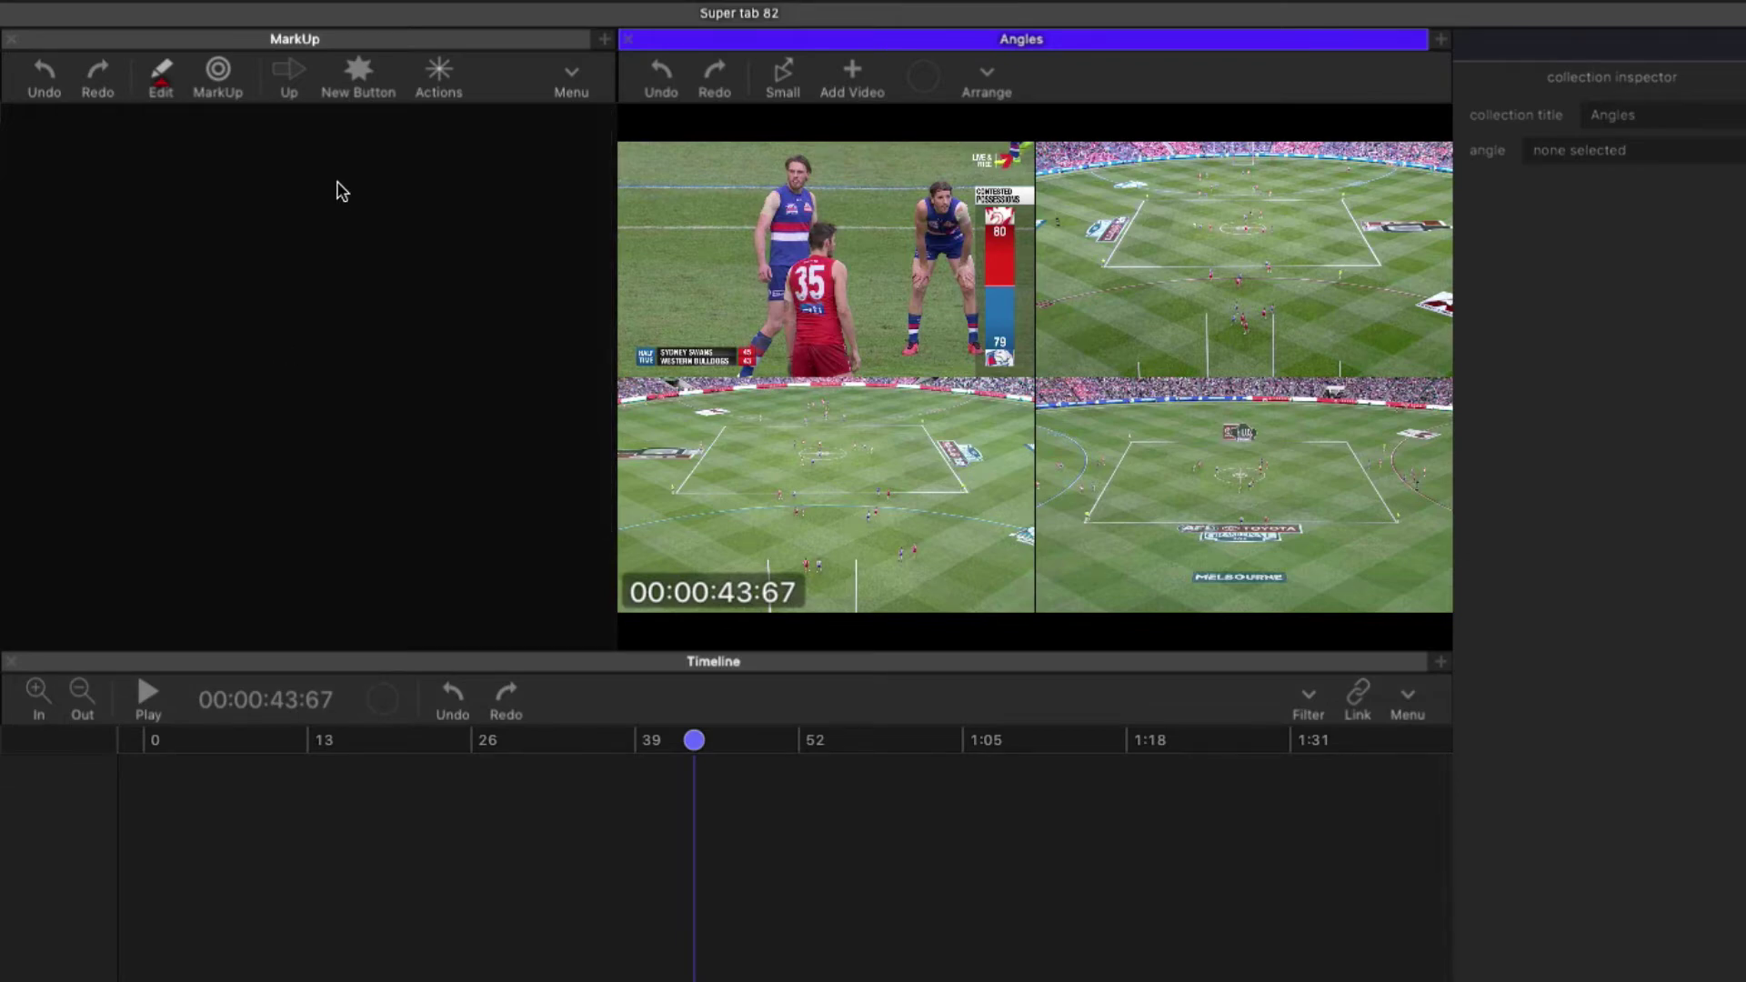
{"action": "left_click", "coordinate": [362, 75]}
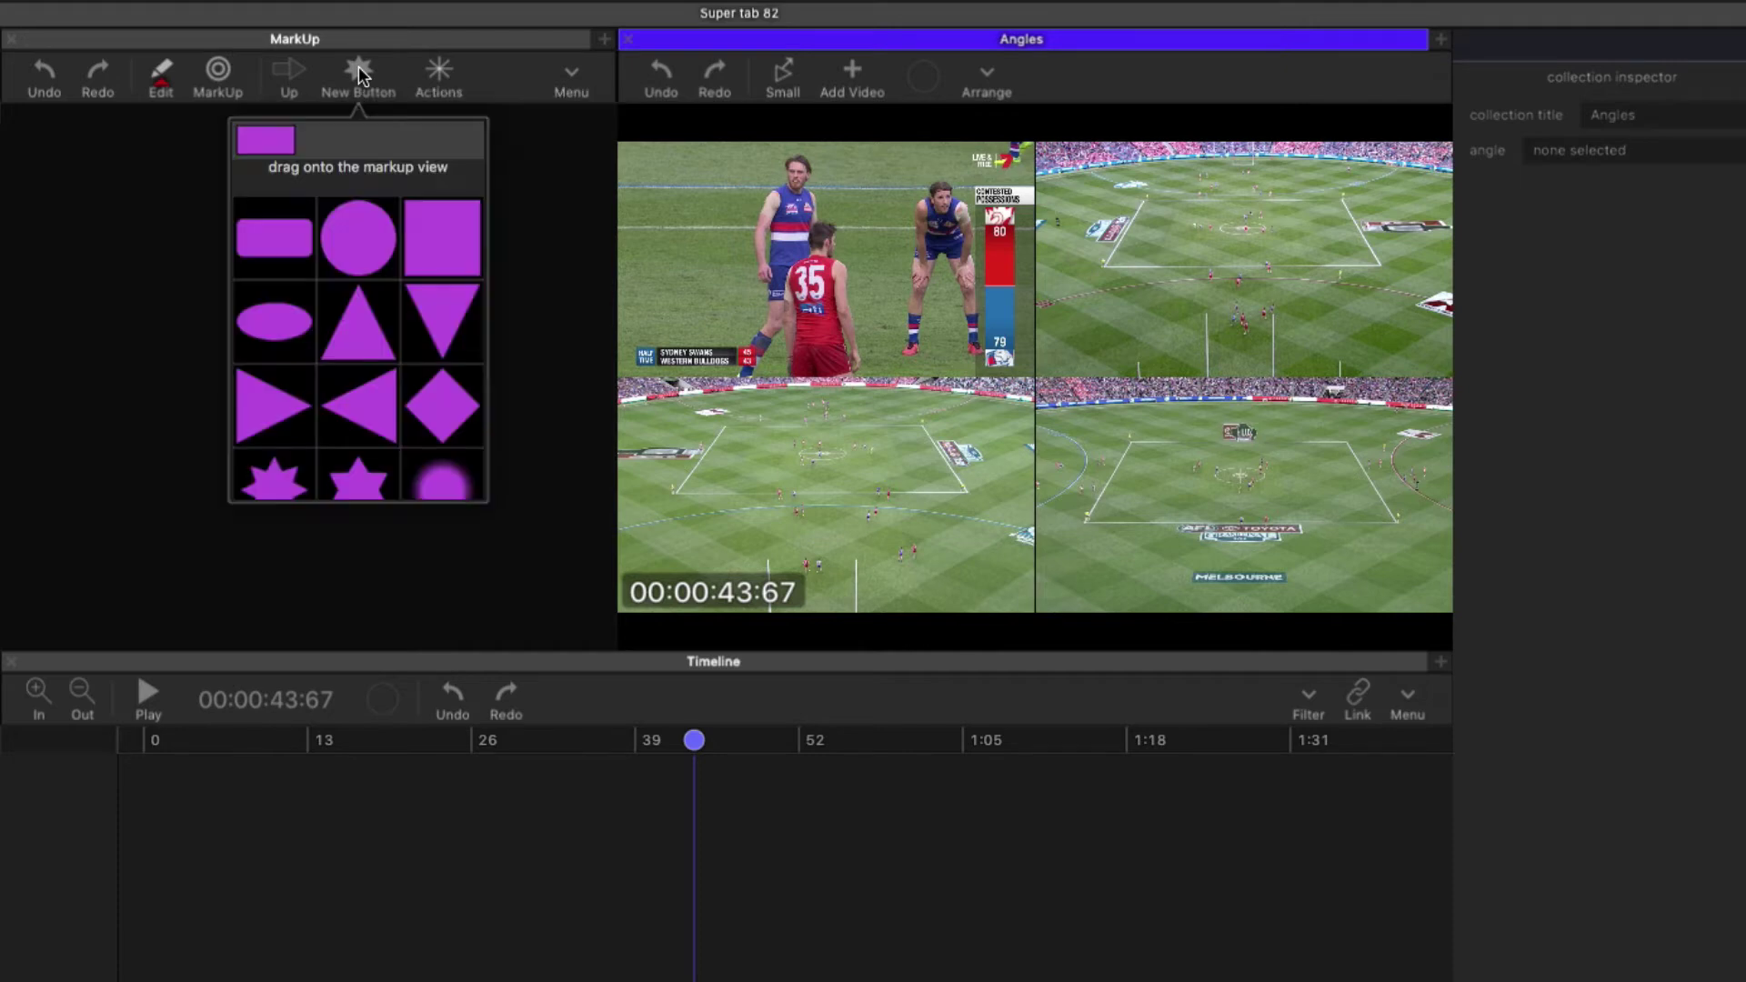
{"action": "left_click_drag", "start_coordinate": [281, 242], "coordinate": [145, 187]}
{"action": "left_click_drag", "start_coordinate": [241, 245], "coordinate": [151, 305]}
{"action": "left_click", "coordinate": [358, 76]}
{"action": "left_click_drag", "start_coordinate": [358, 242], "coordinate": [350, 247]}
{"action": "left_click", "coordinate": [140, 516]}
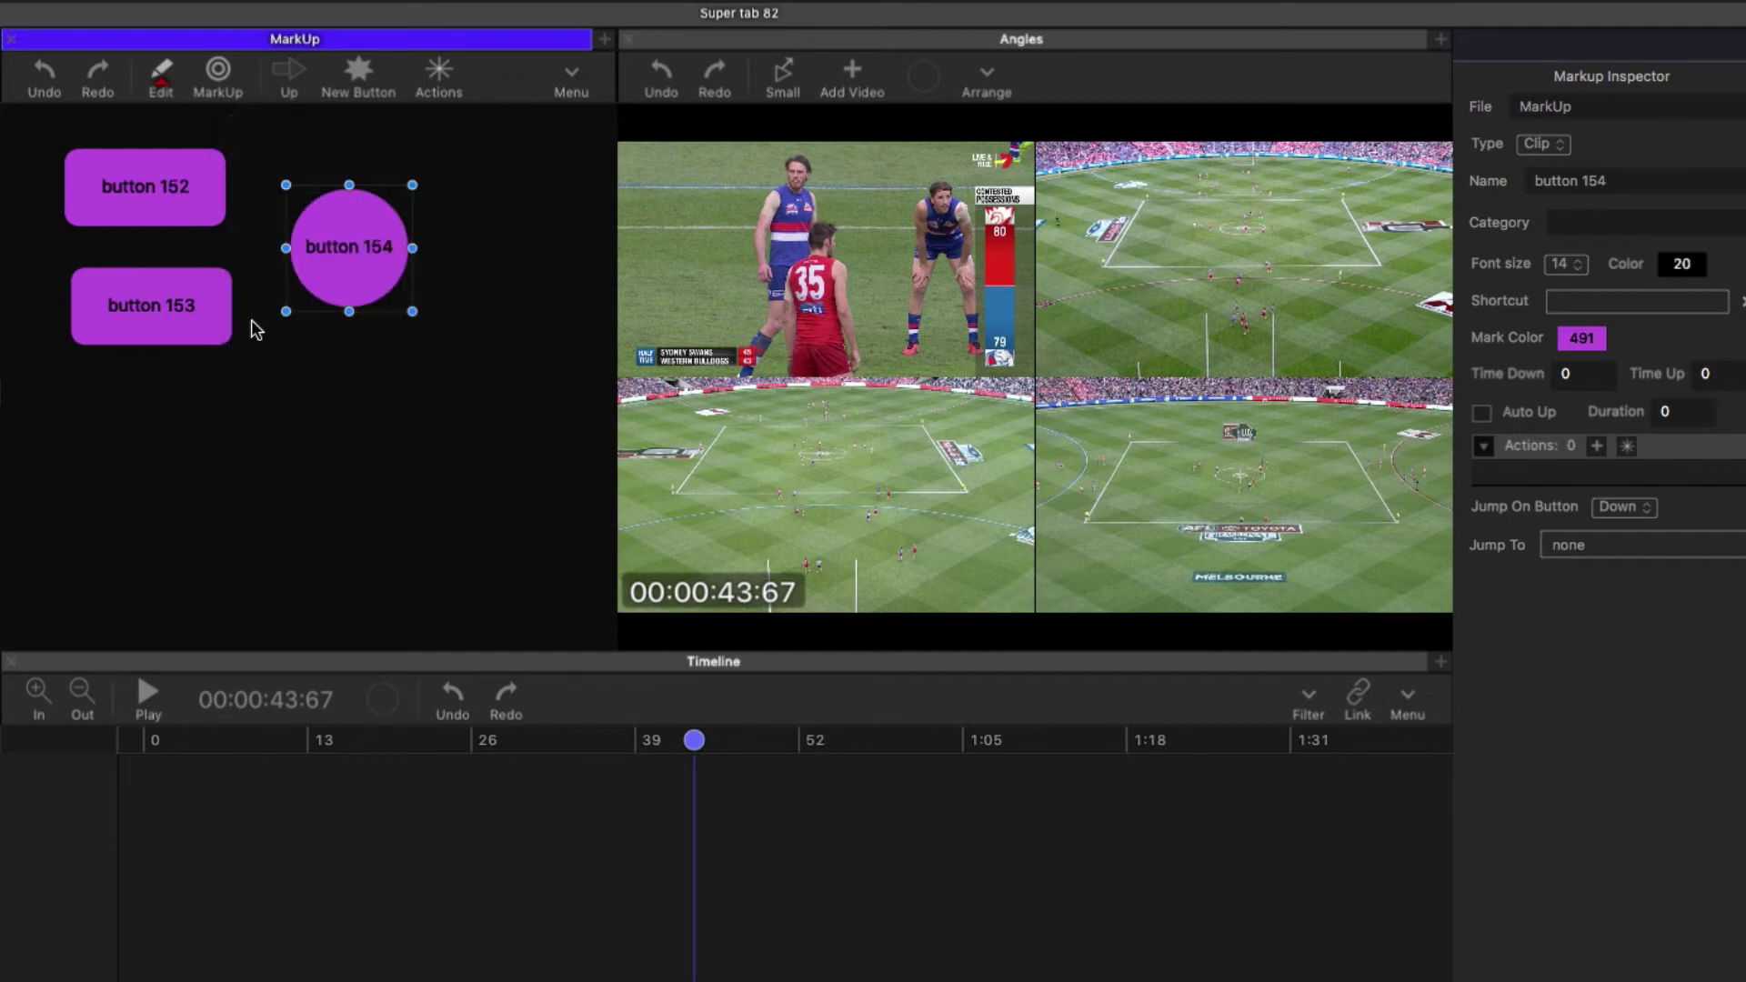
- Check button 152's Type and leave it set to Clip
{"action": "left_click", "coordinate": [179, 206]}
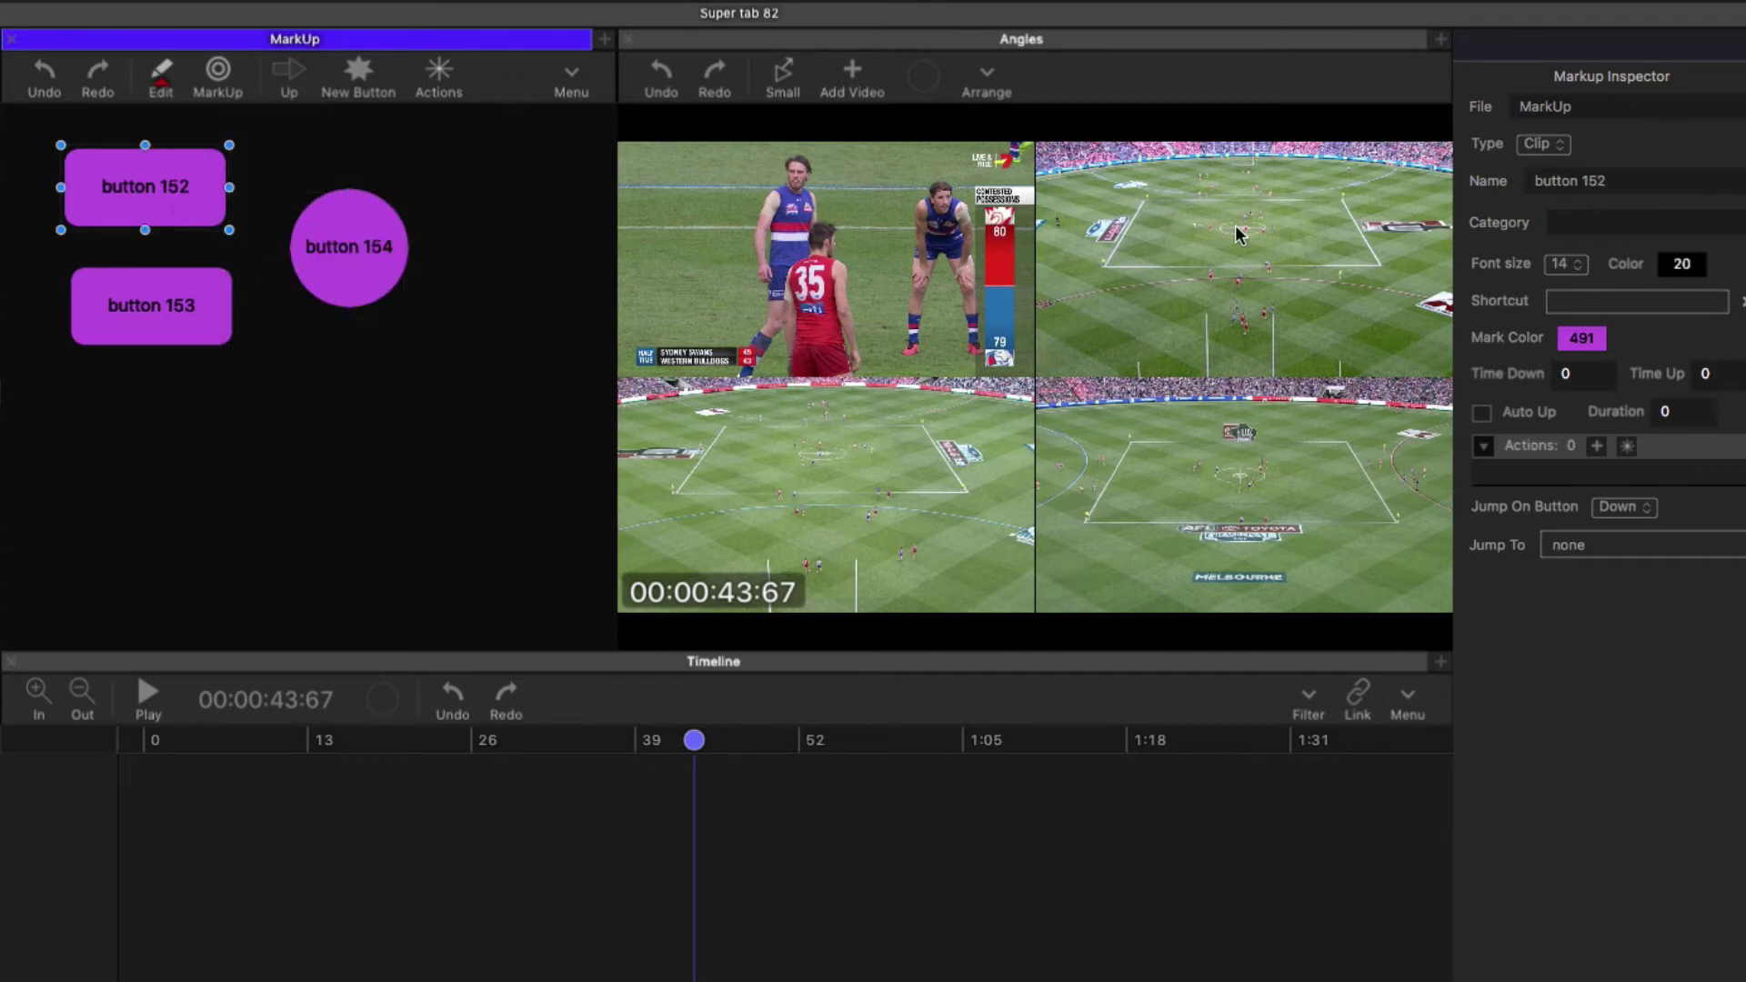
{"action": "left_click", "coordinate": [1556, 148]}
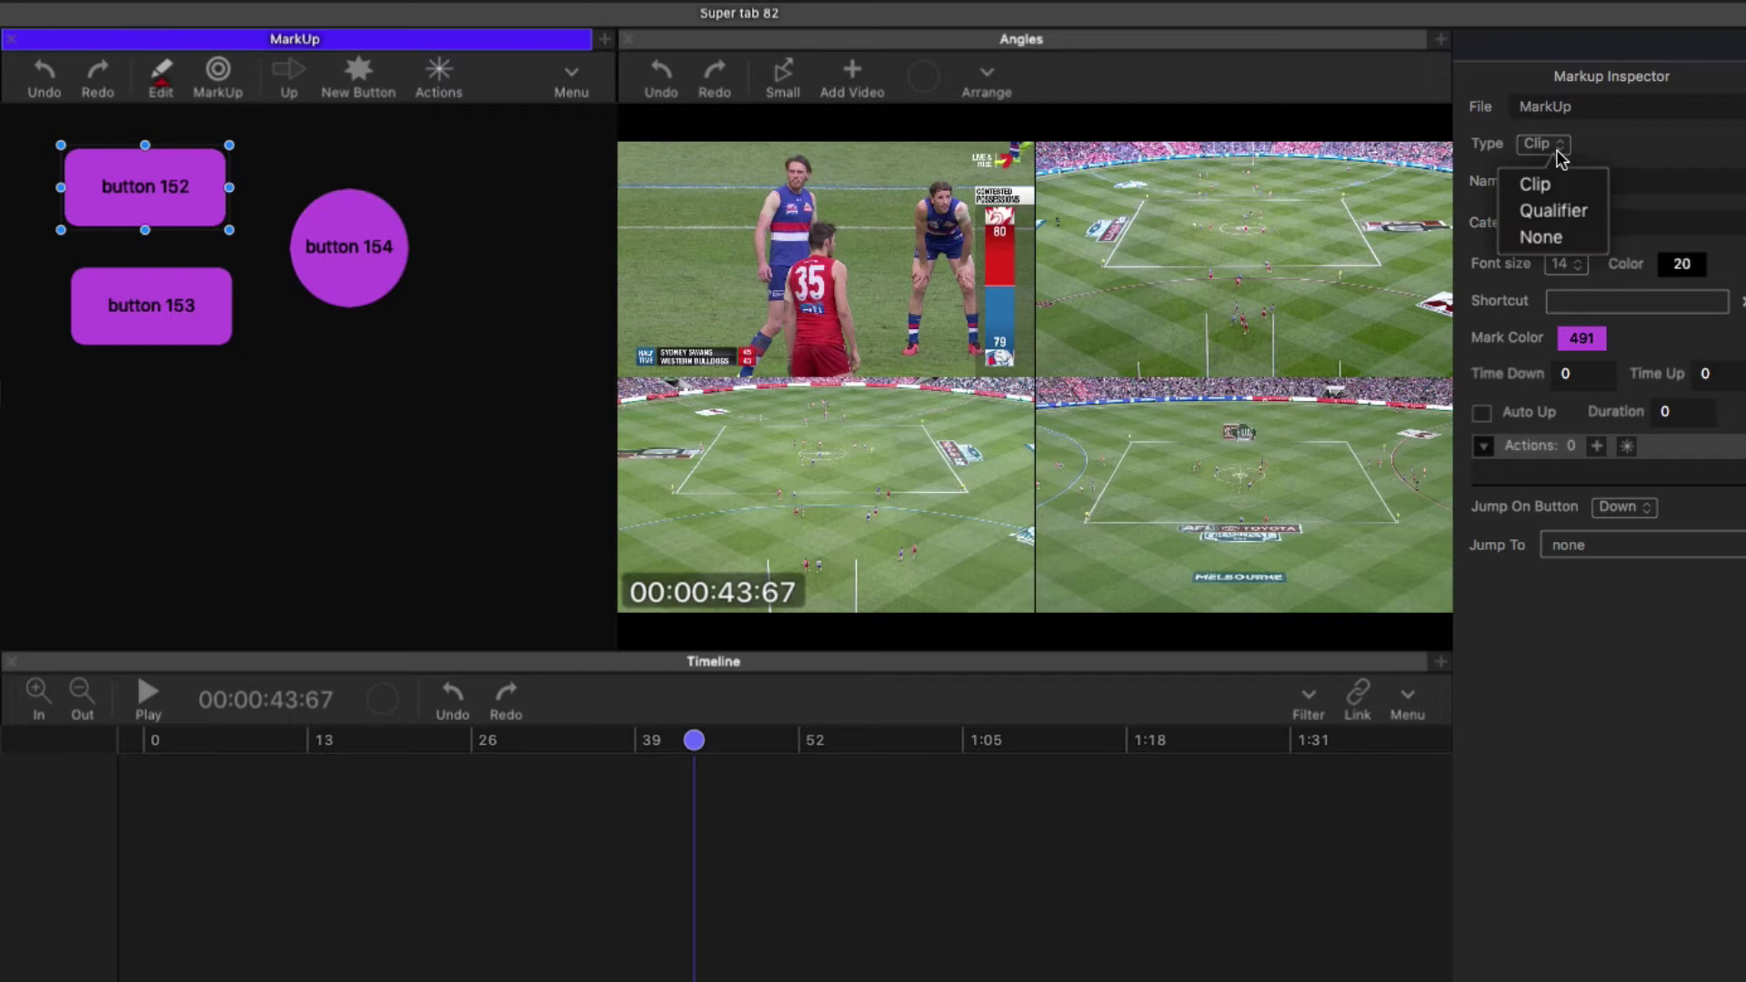
{"action": "left_click", "coordinate": [1561, 157]}
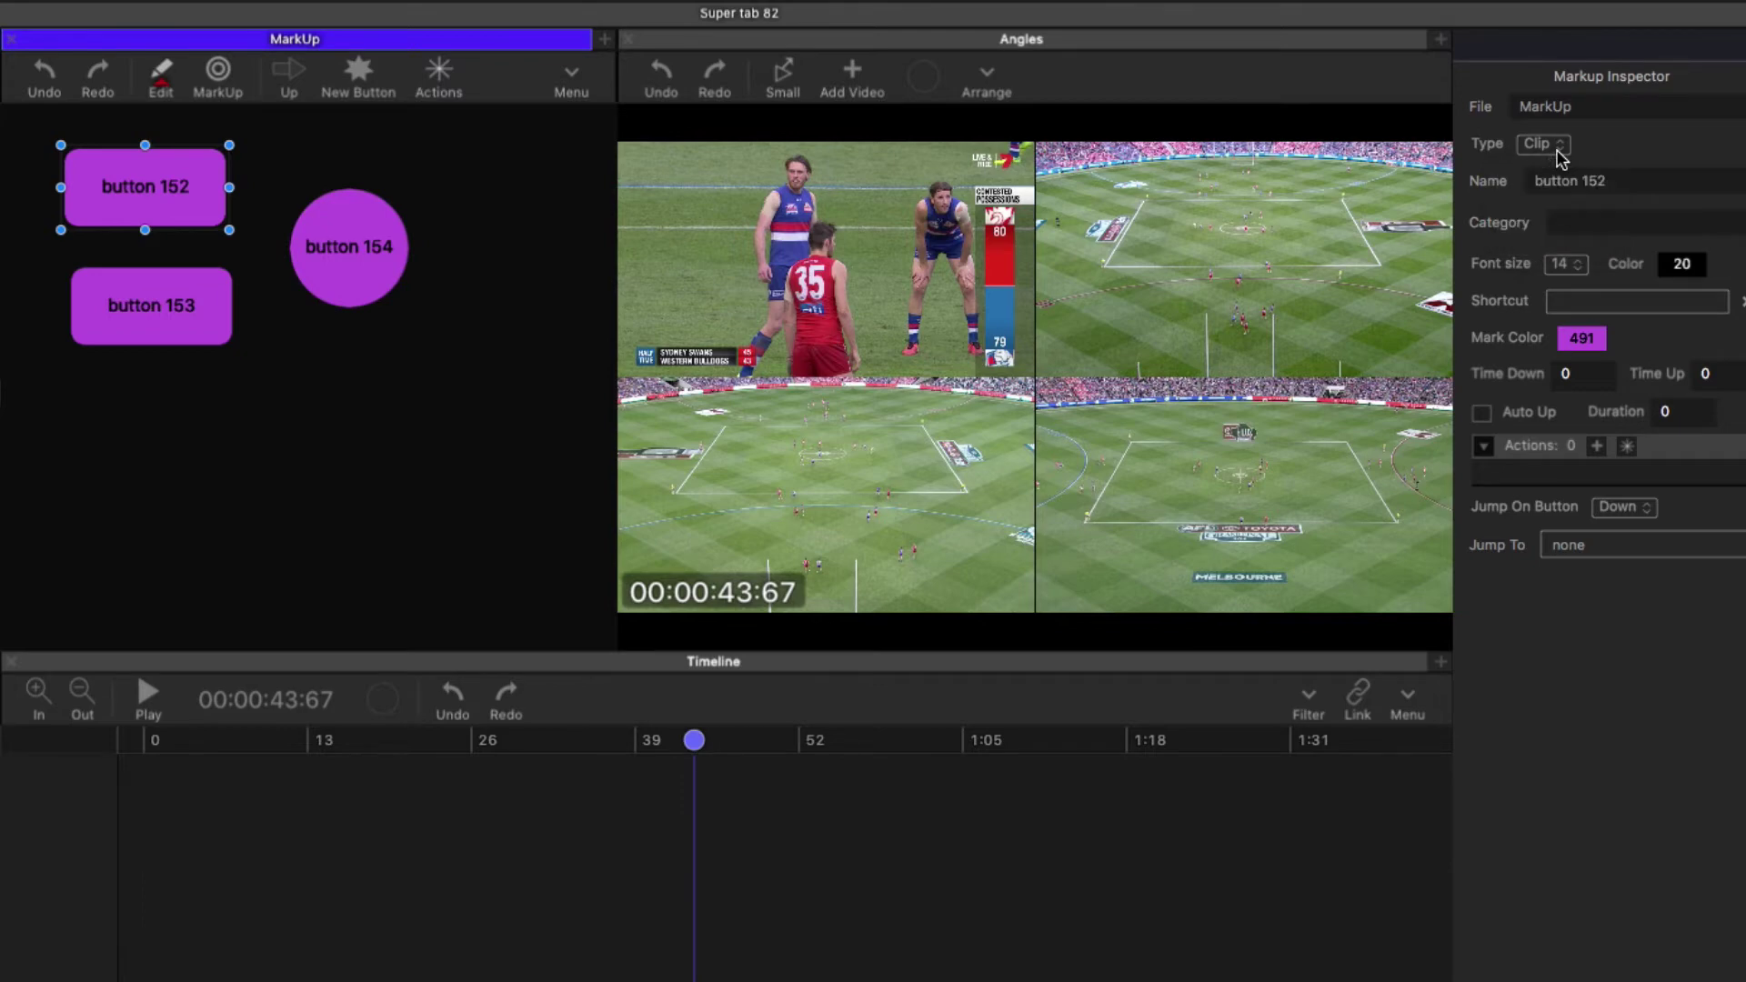
- Rename button 152 to Offense and give it a green mark colour
{"action": "triple_click", "coordinate": [1567, 181]}
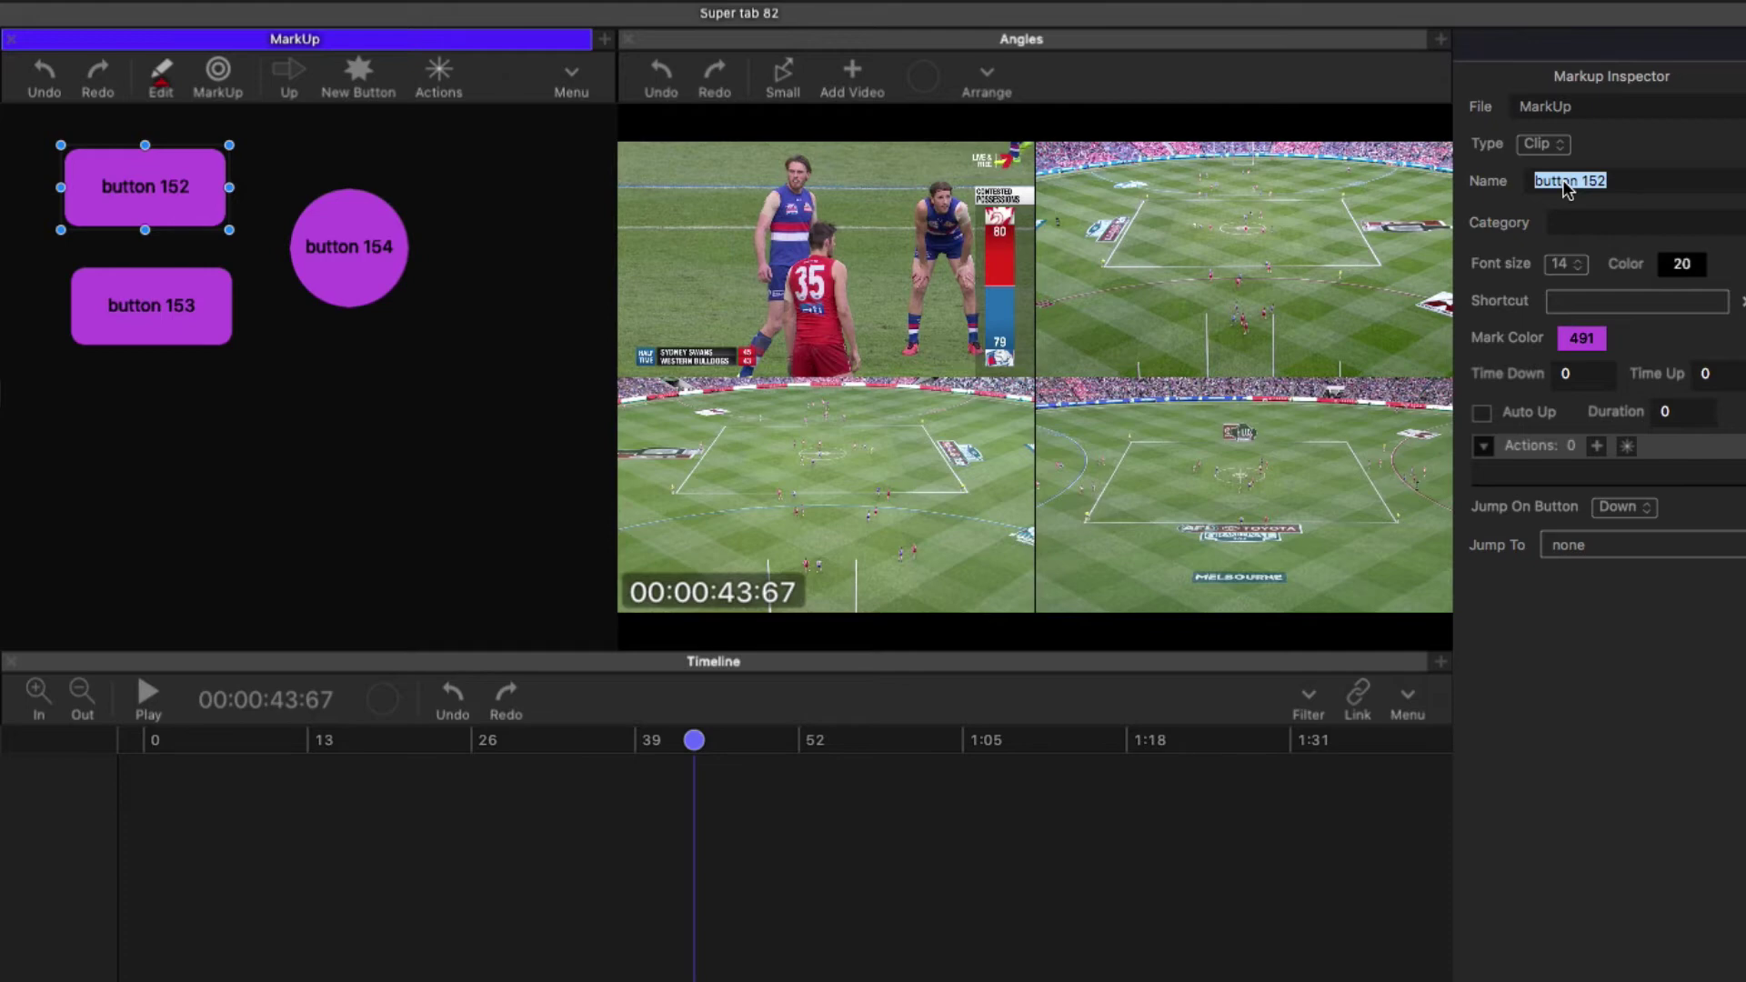
{"action": "type", "text": "Offense"}
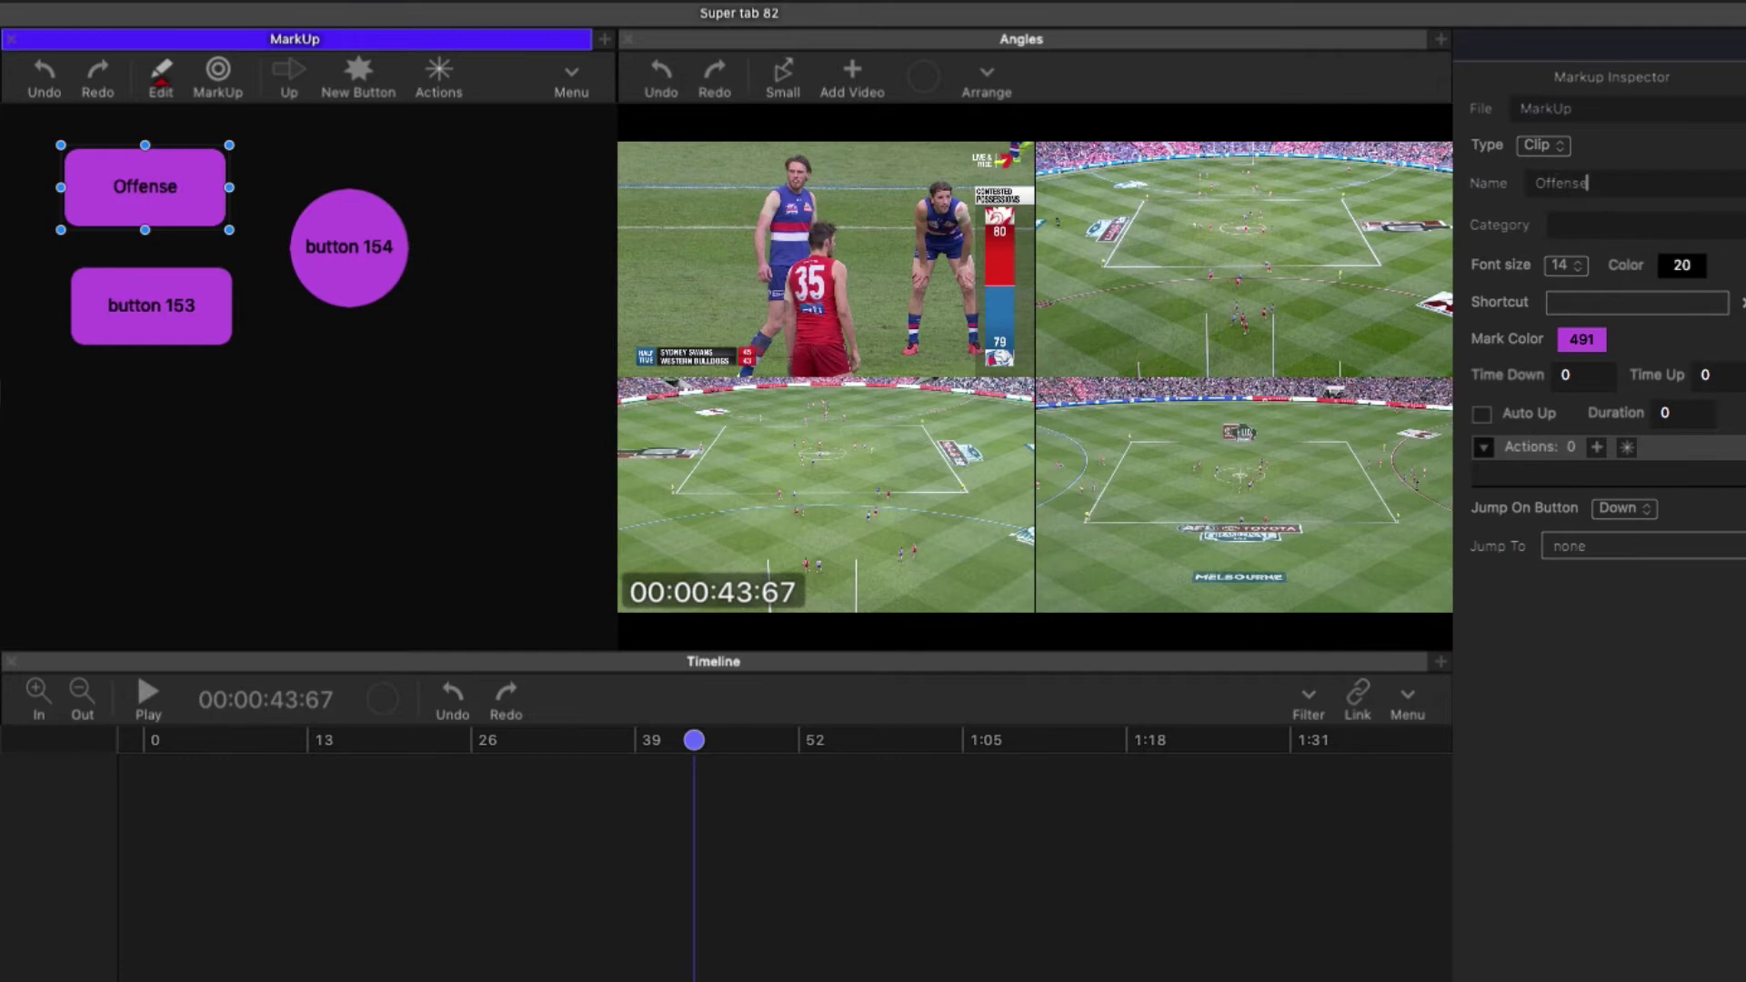
{"action": "left_click", "coordinate": [1586, 342]}
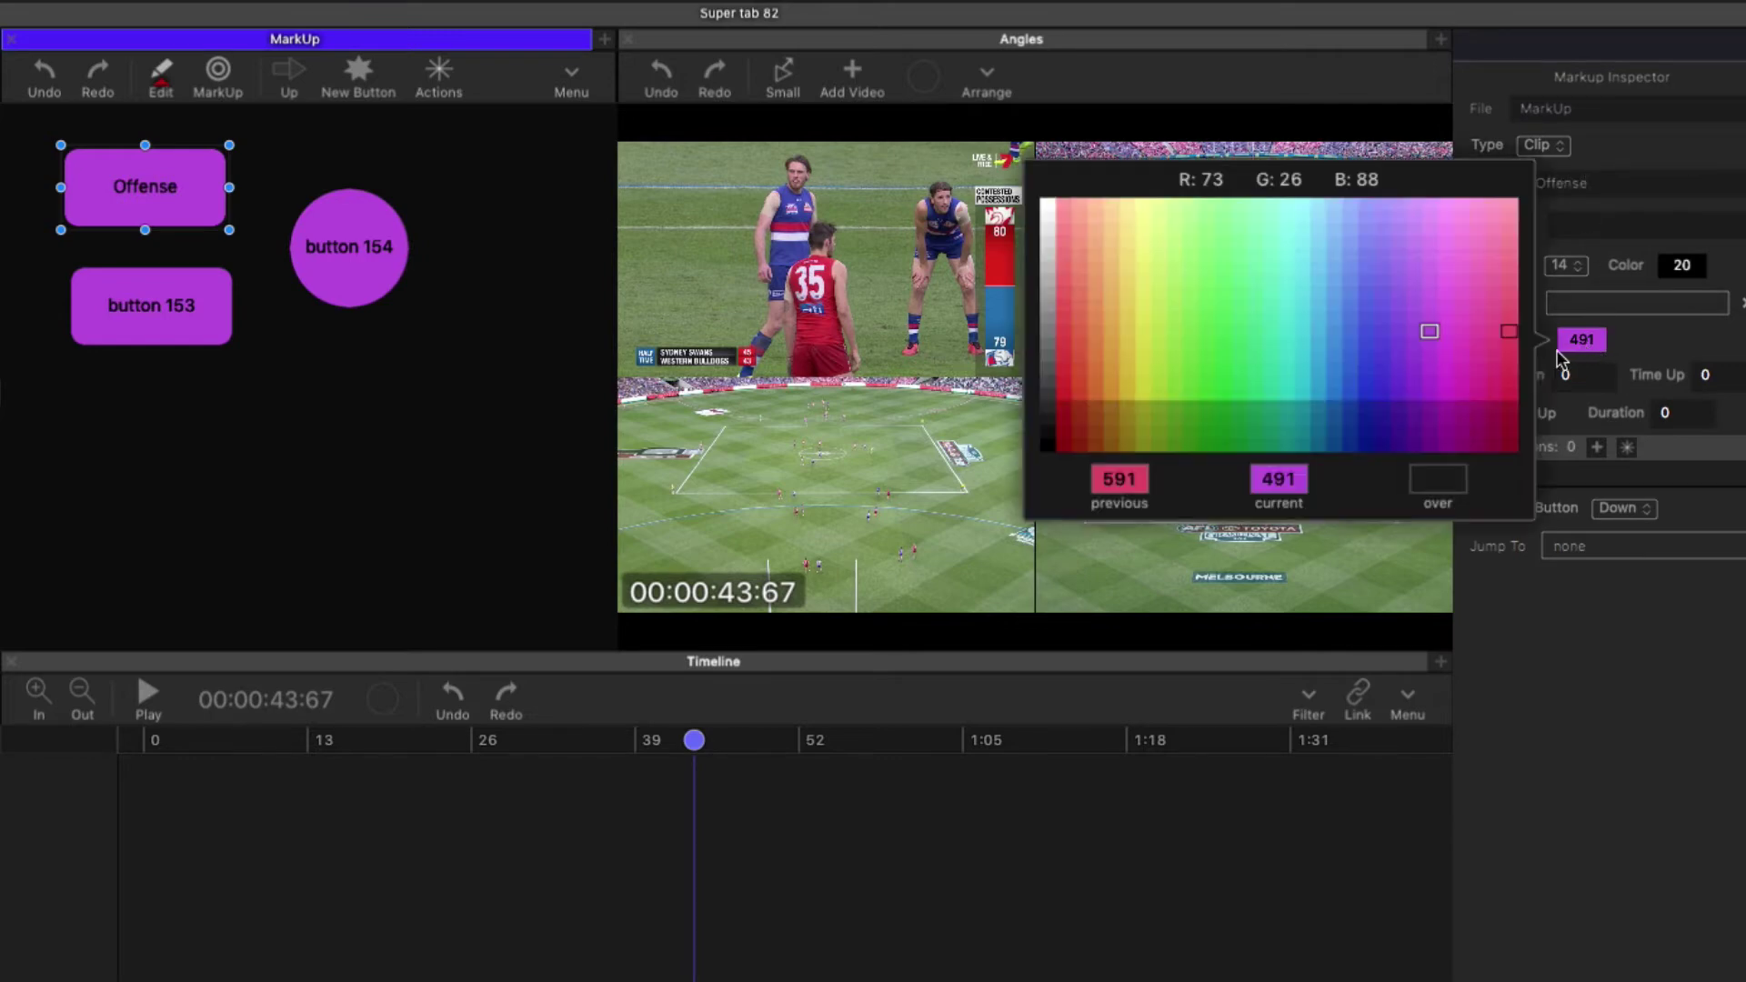
{"action": "left_click", "coordinate": [1206, 333]}
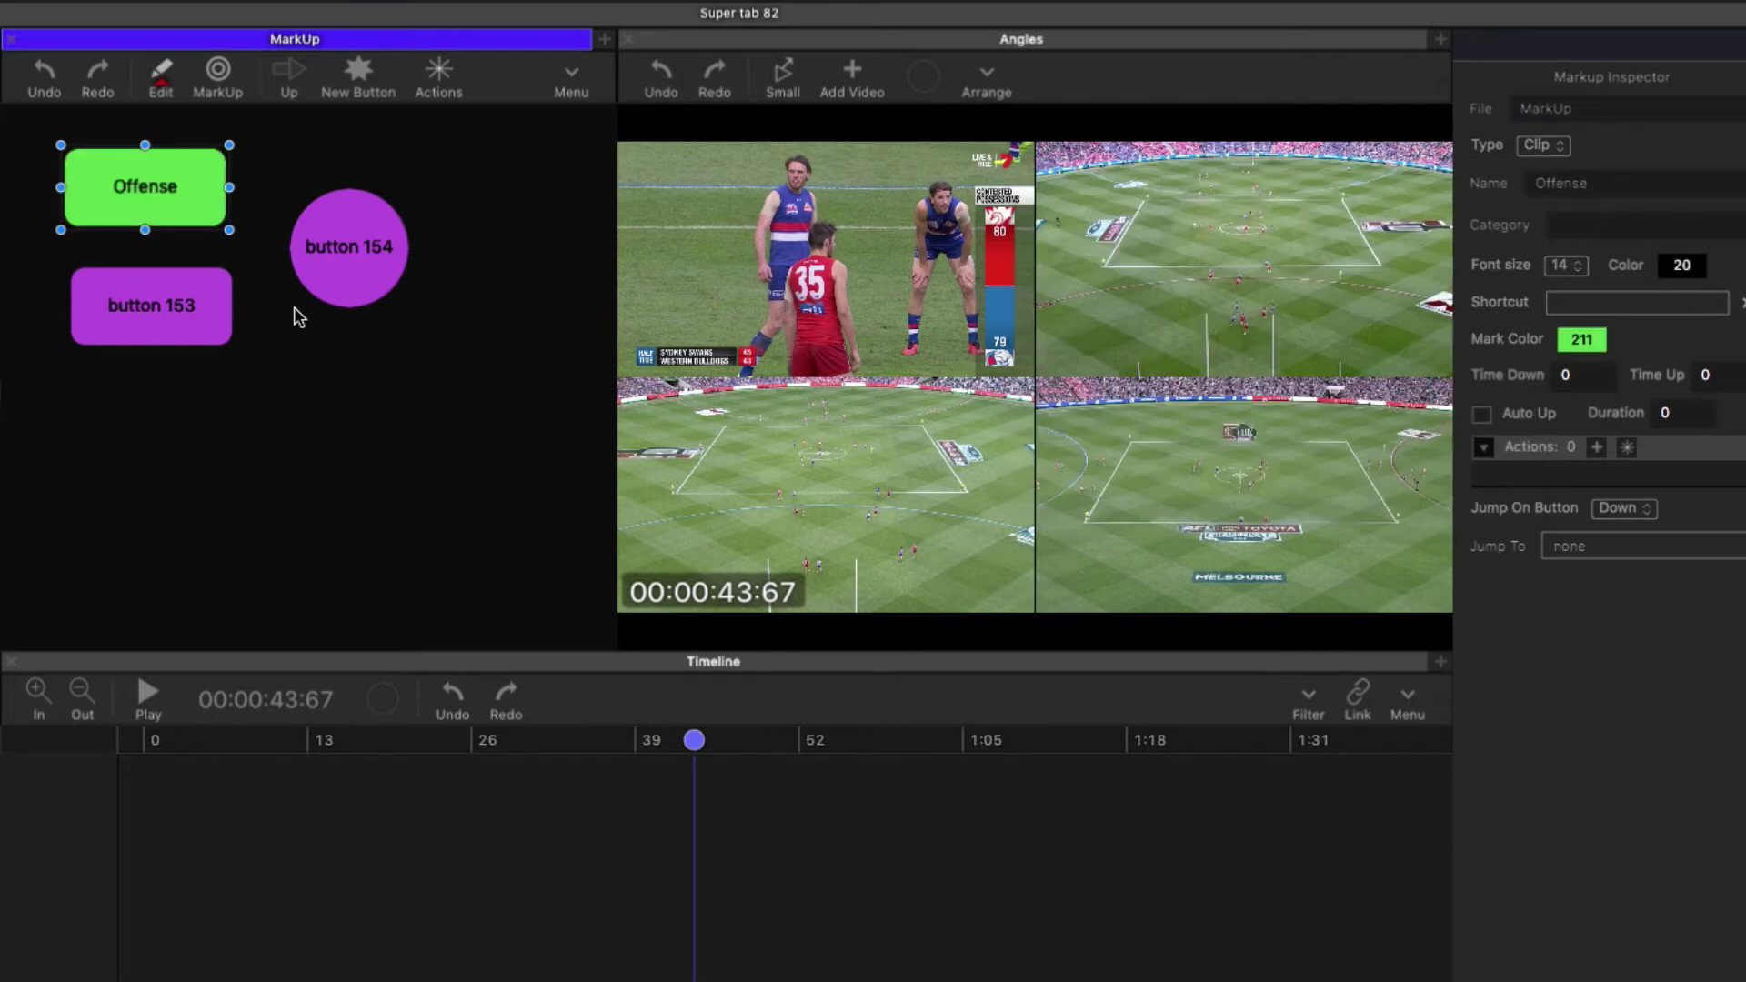
- Rename button 153 to Defense and give it a pink-red mark colour
{"action": "left_click", "coordinate": [210, 308]}
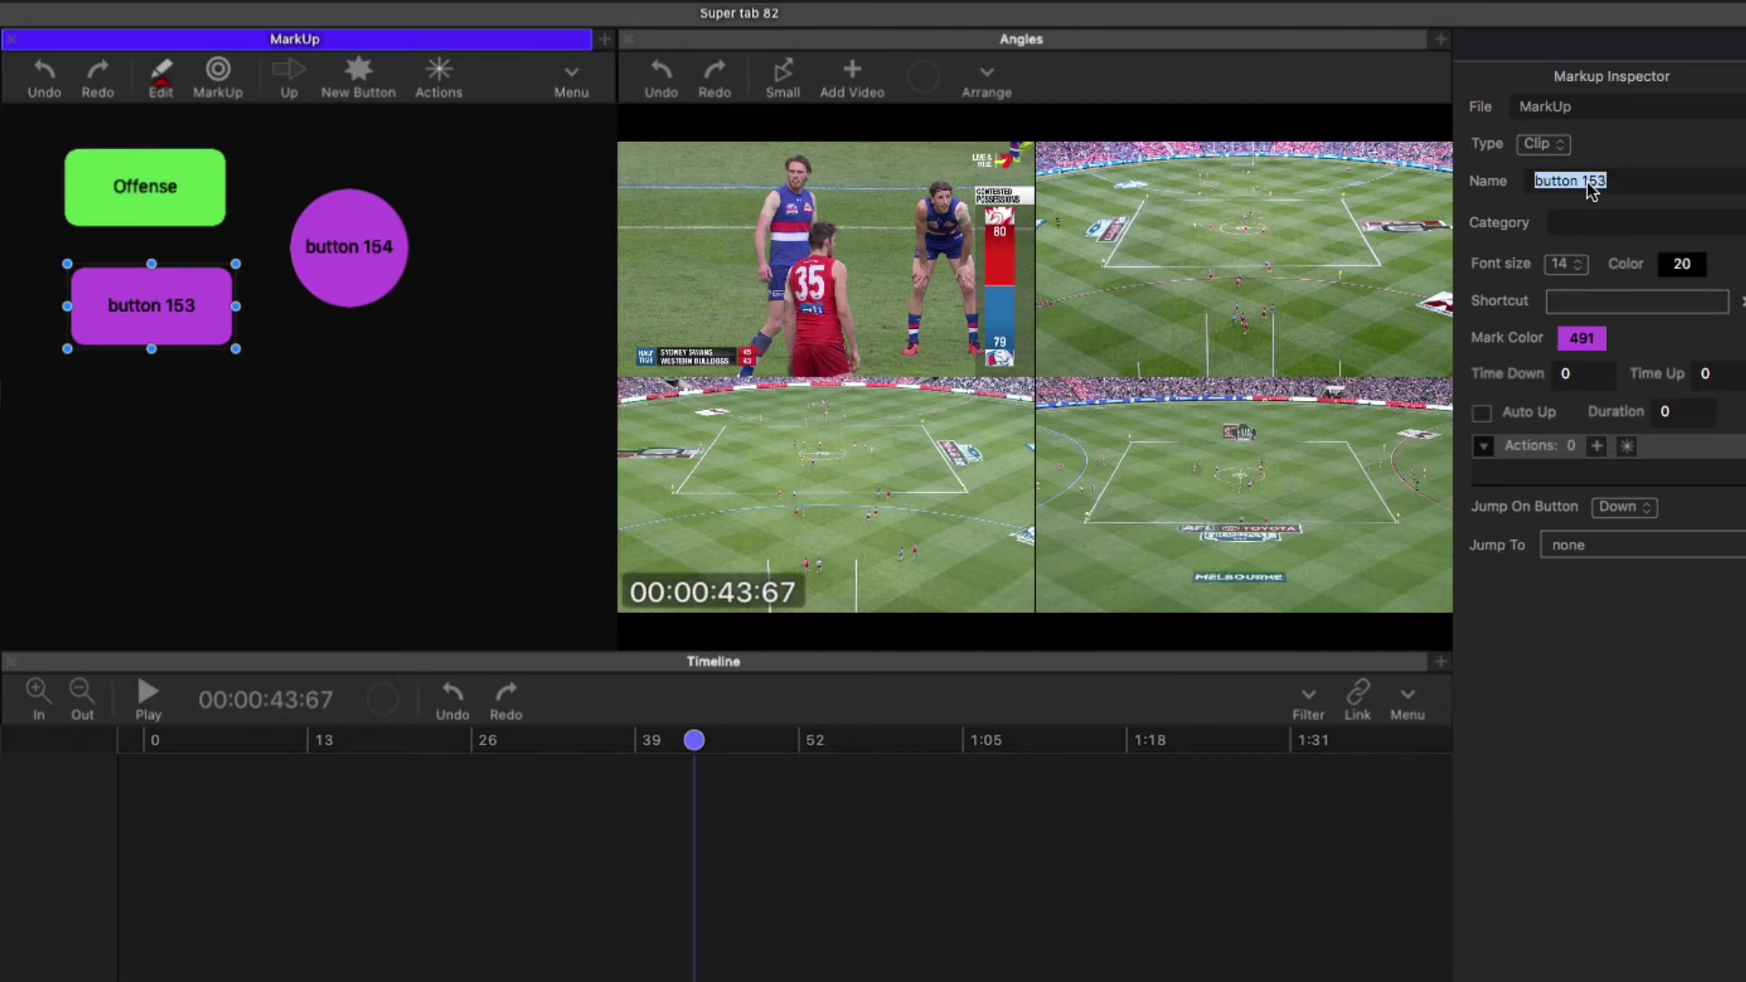
{"action": "type", "text": "Defense"}
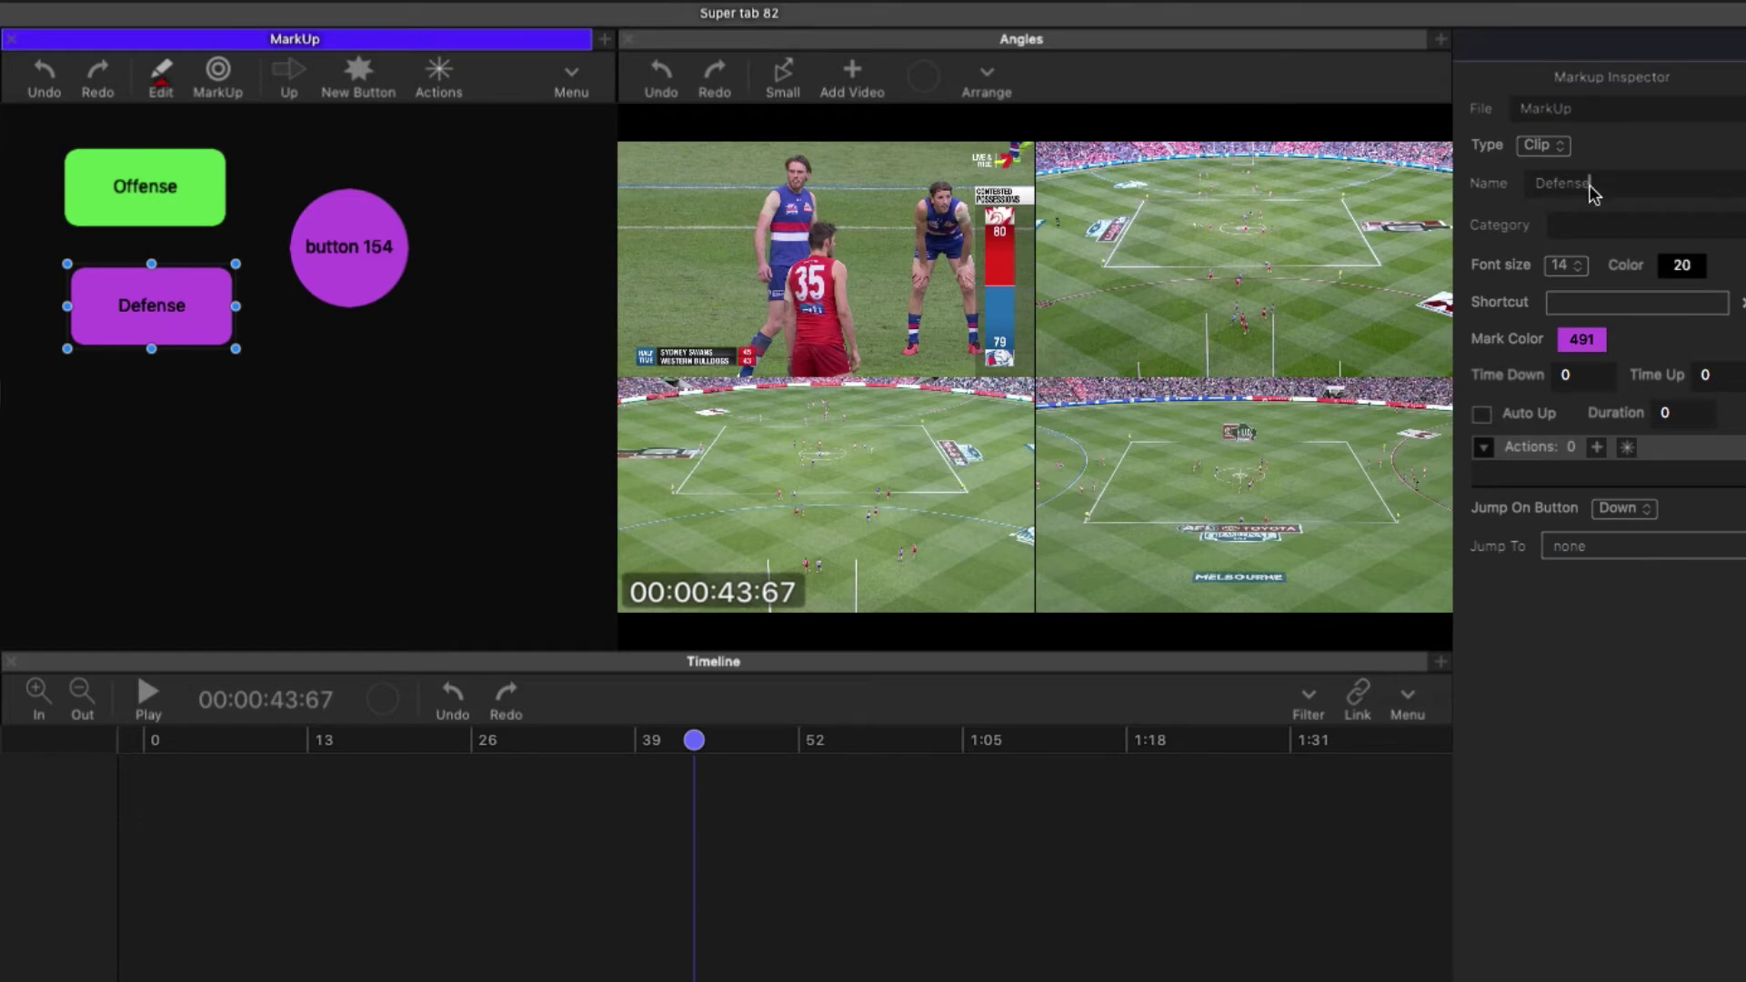
{"action": "left_click", "coordinate": [1587, 341]}
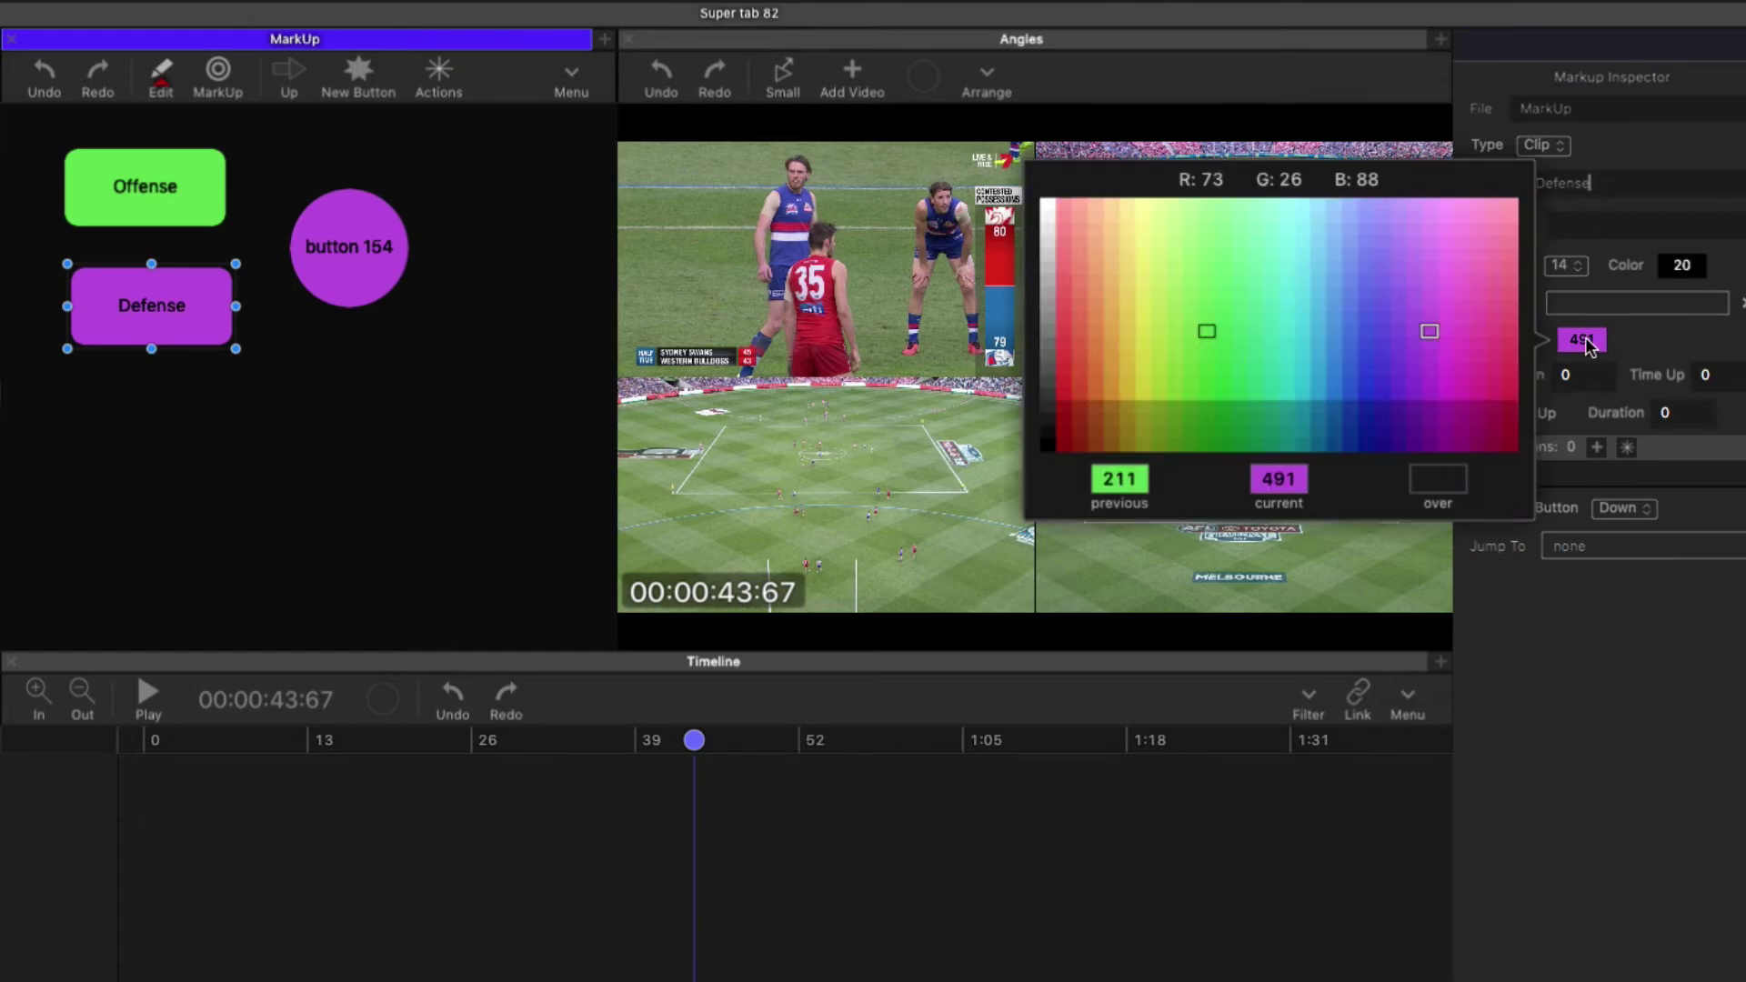
{"action": "left_click", "coordinate": [1512, 338]}
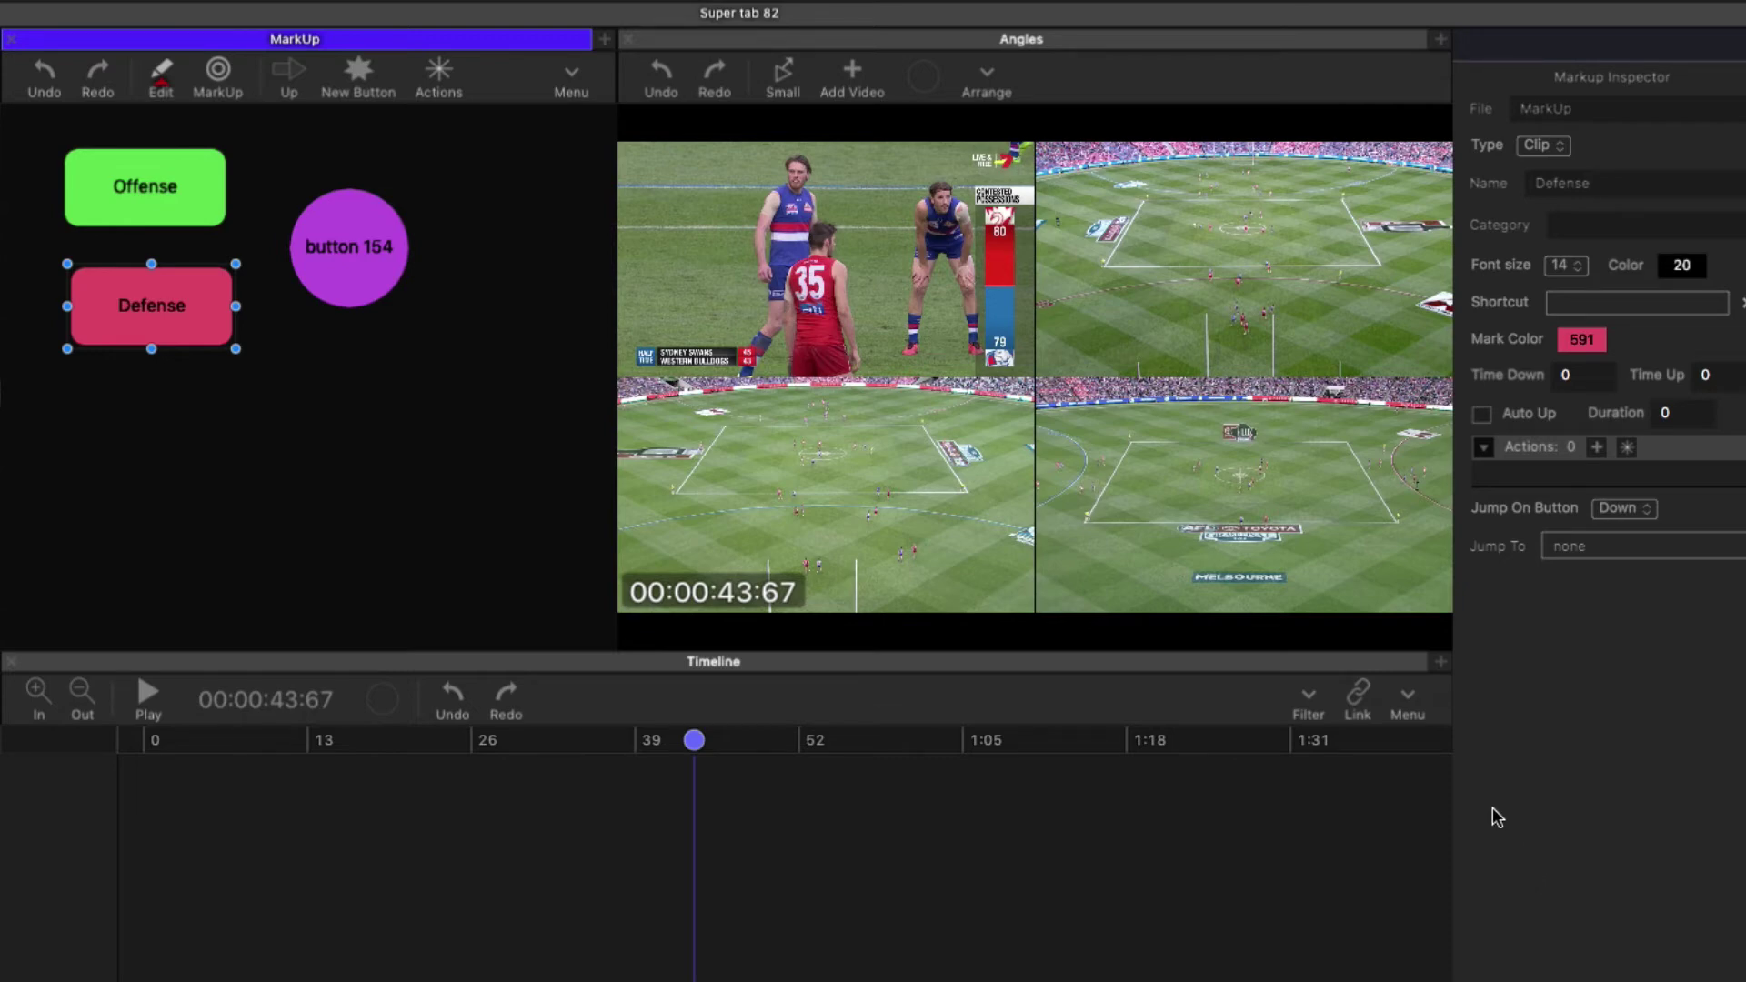
- Set button 154's Type to Qualifier, name it Great, and colour it white
{"action": "left_click", "coordinate": [370, 251]}
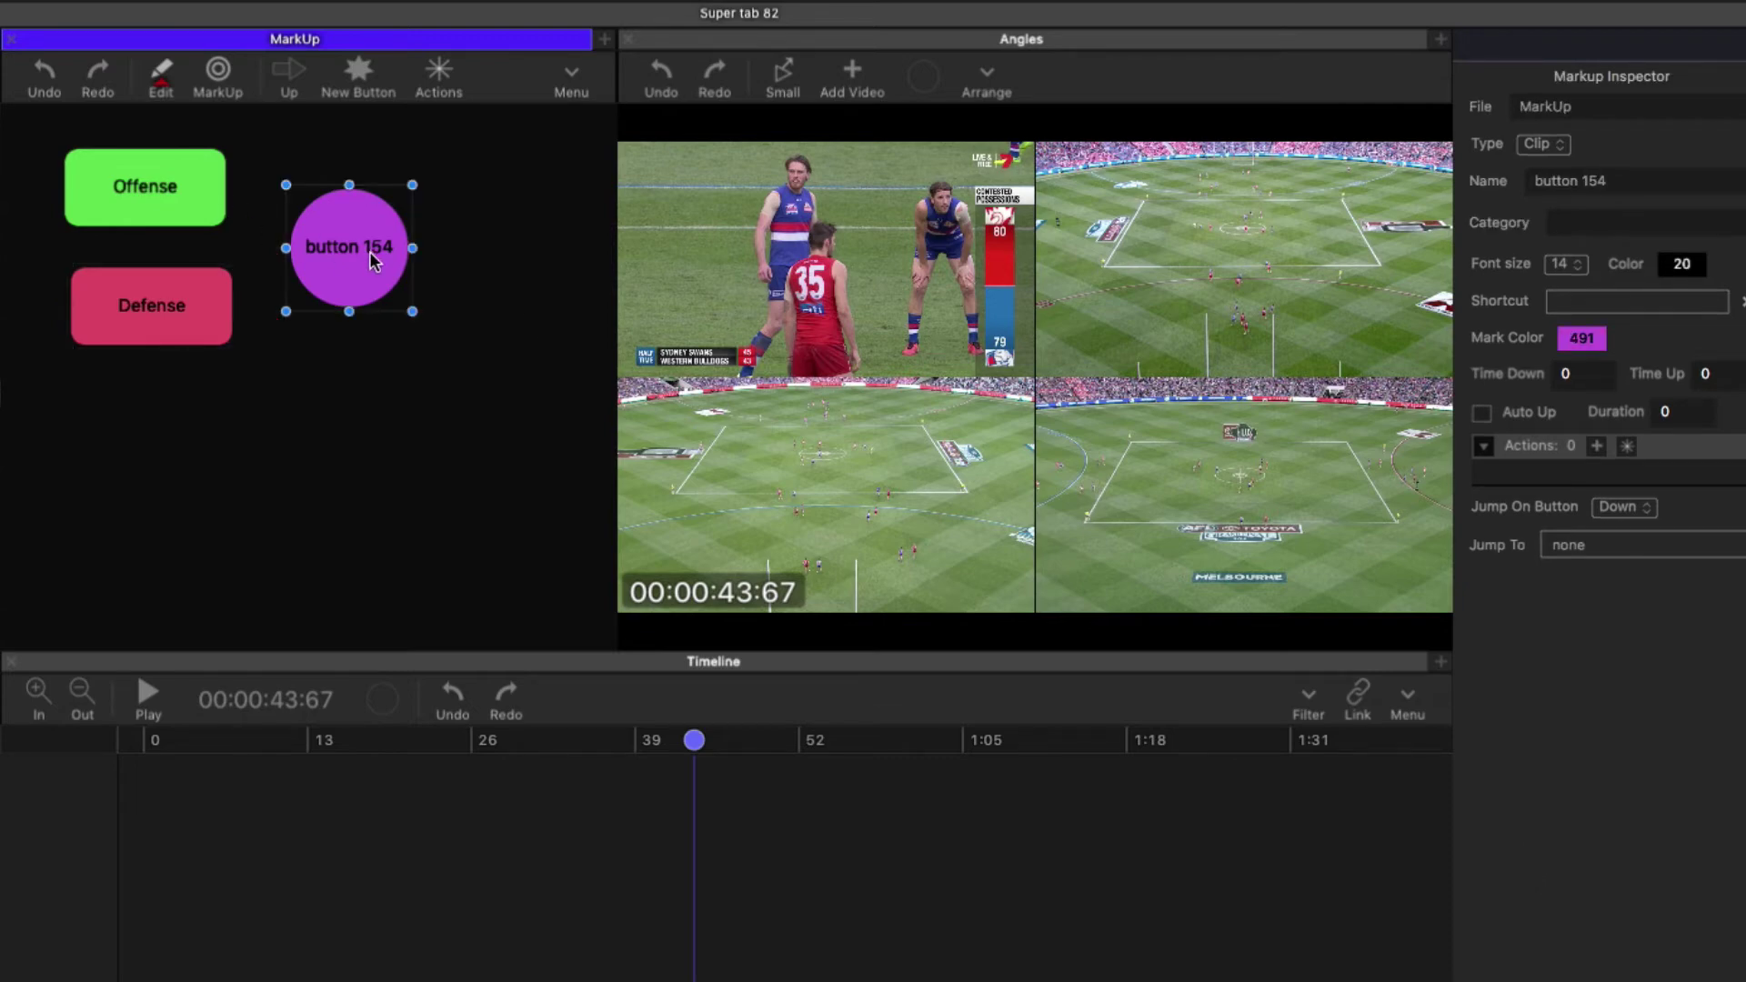
{"action": "left_click", "coordinate": [1544, 146]}
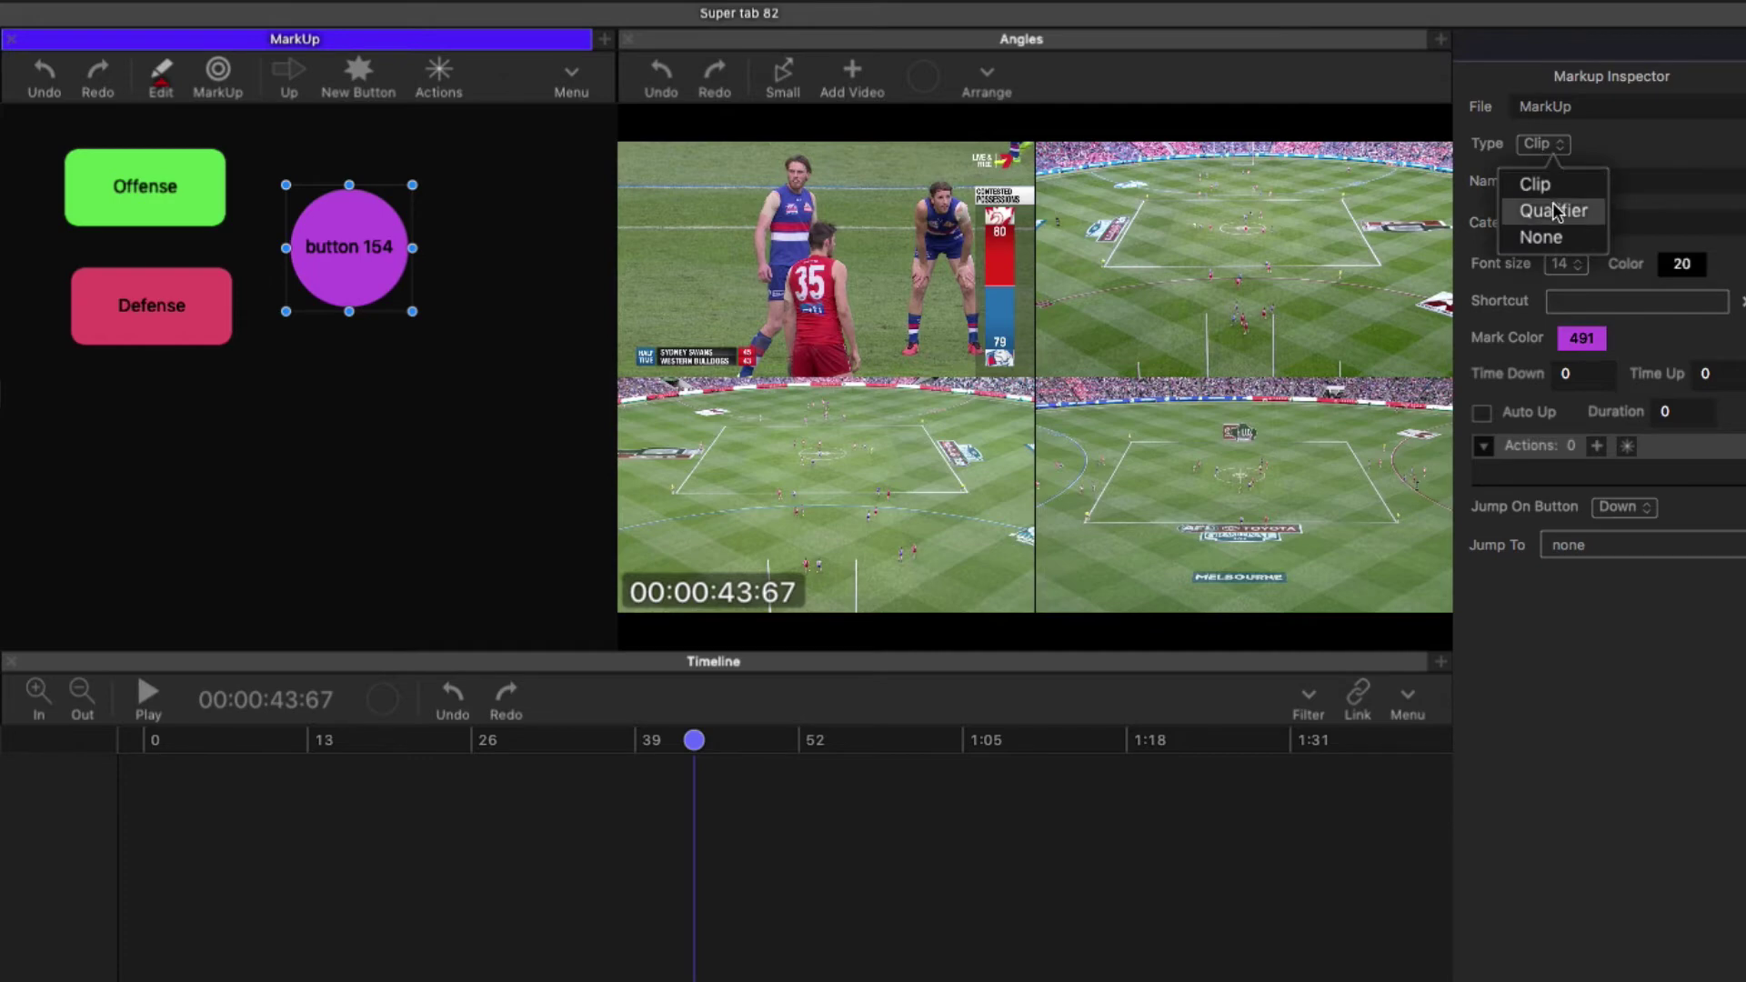
{"action": "left_click", "coordinate": [1553, 210]}
{"action": "triple_click", "coordinate": [1563, 181]}
{"action": "type", "text": "Great"}
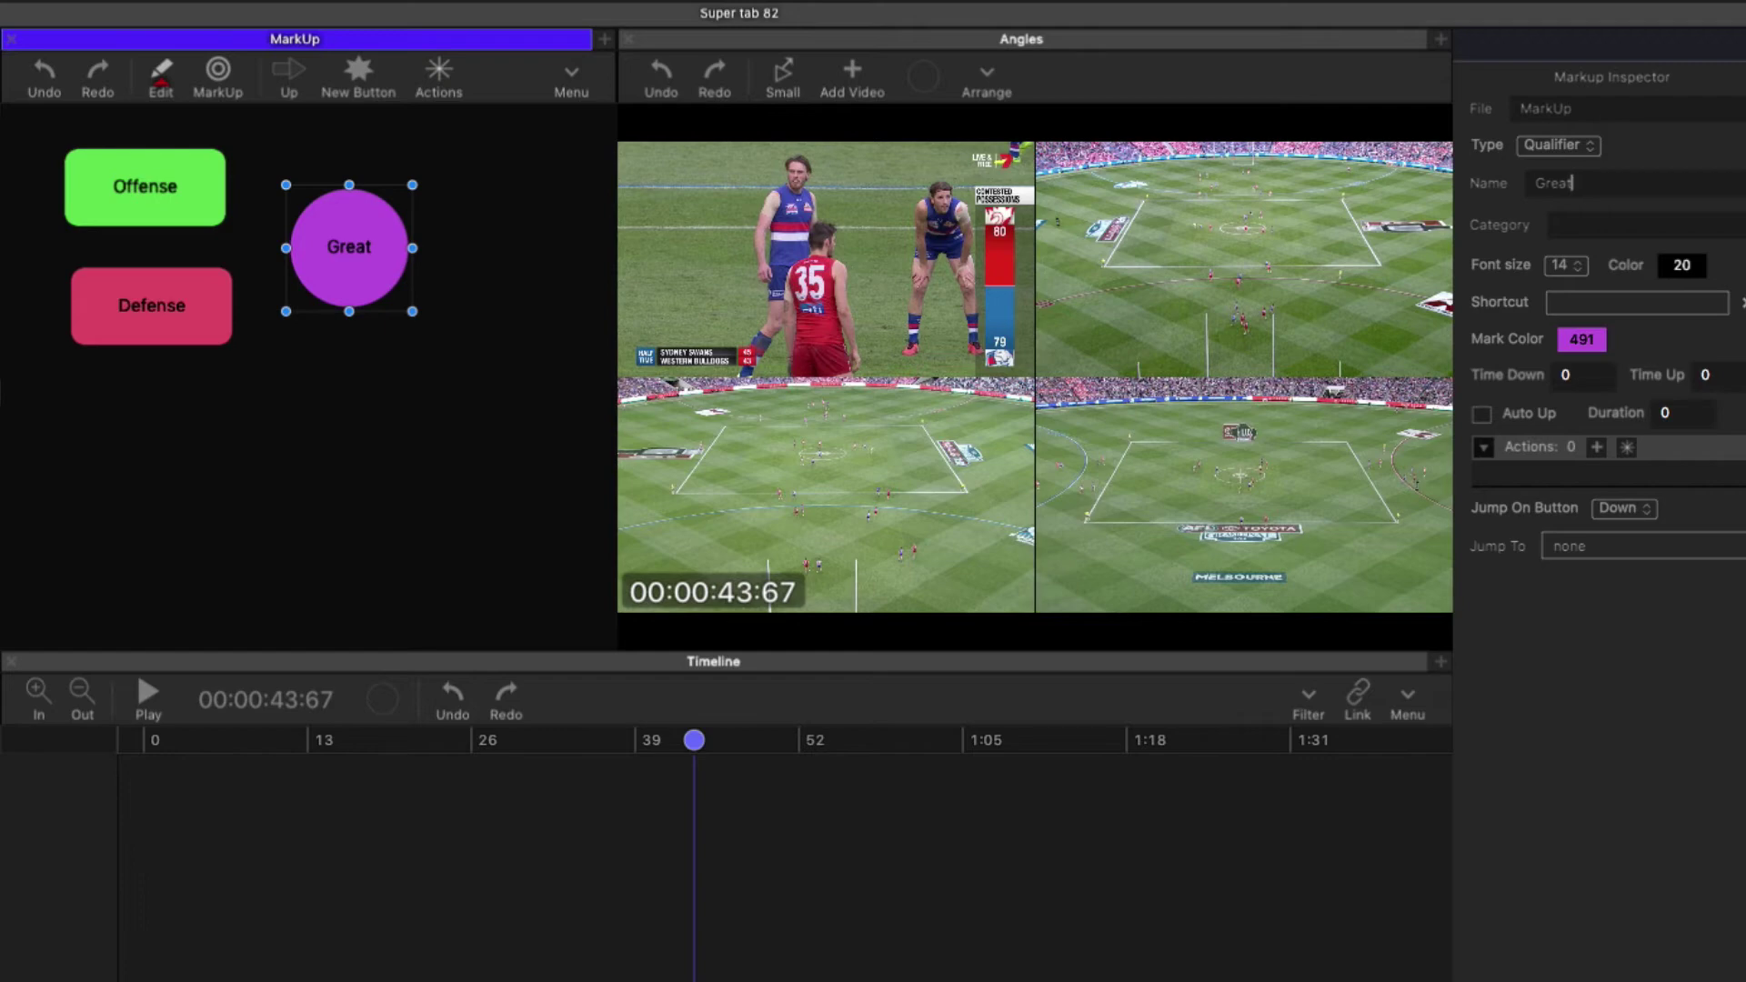
{"action": "left_click", "coordinate": [1579, 343]}
{"action": "left_click", "coordinate": [1044, 207]}
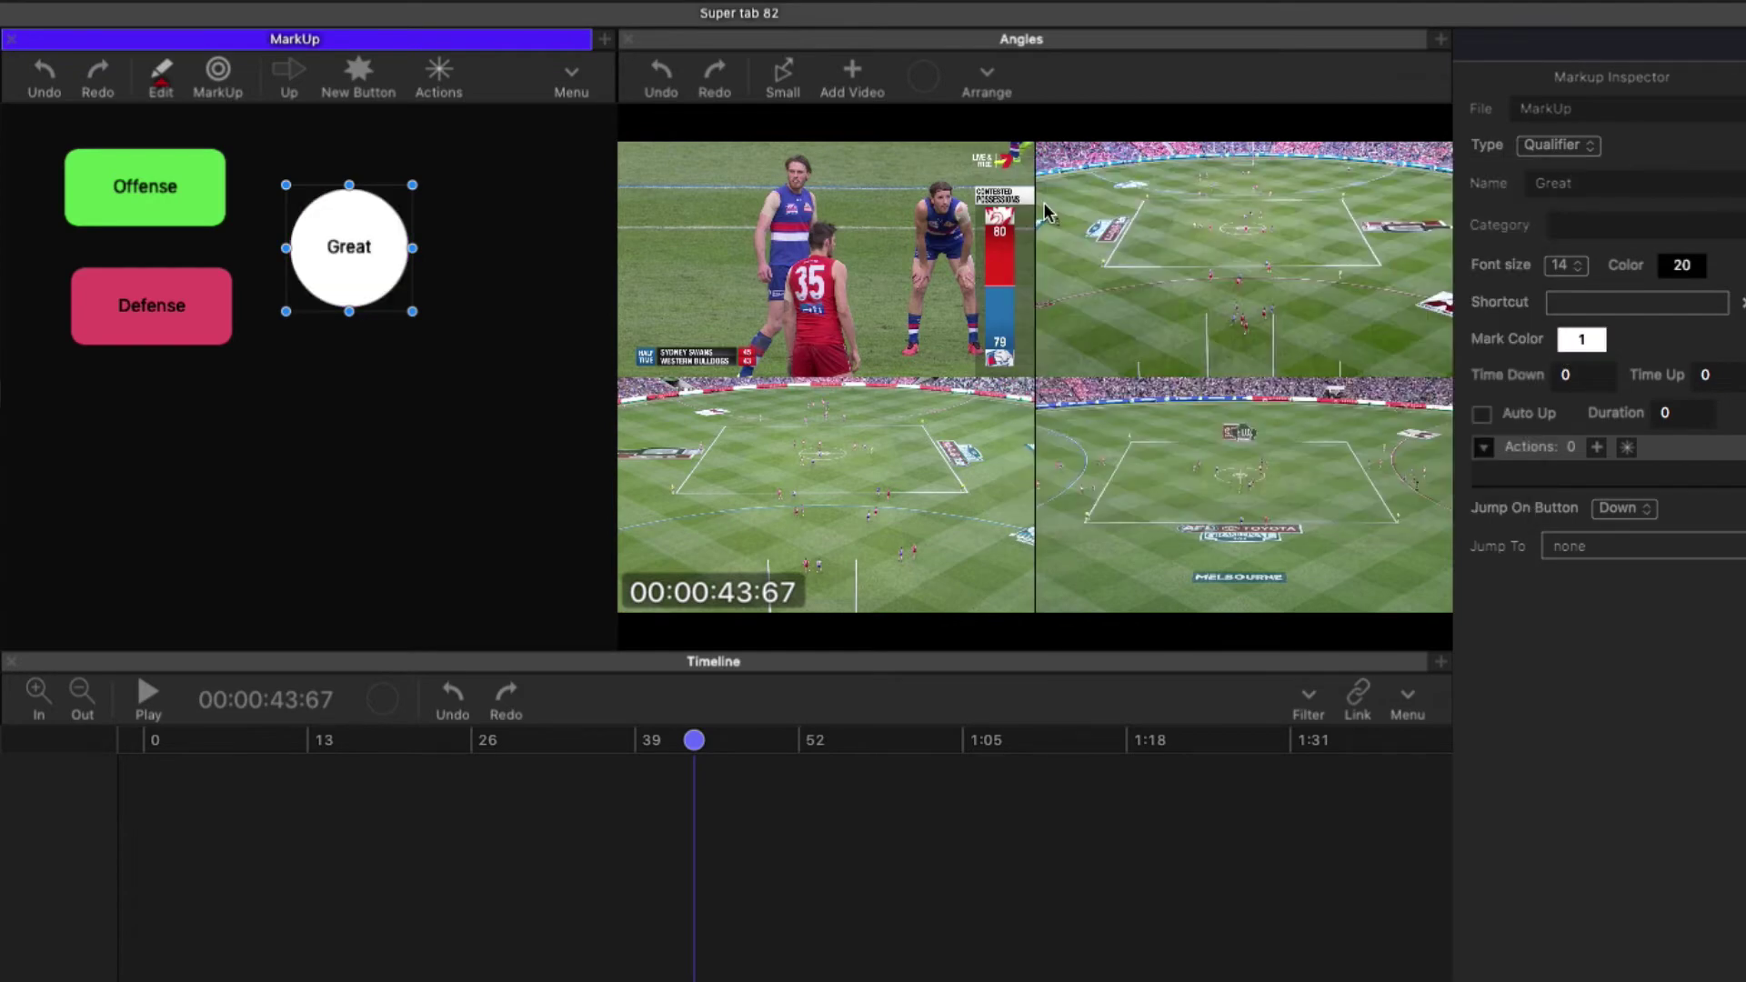
- Add a Down > Up action to the Offense button linked to Defense
{"action": "left_click", "coordinate": [329, 426]}
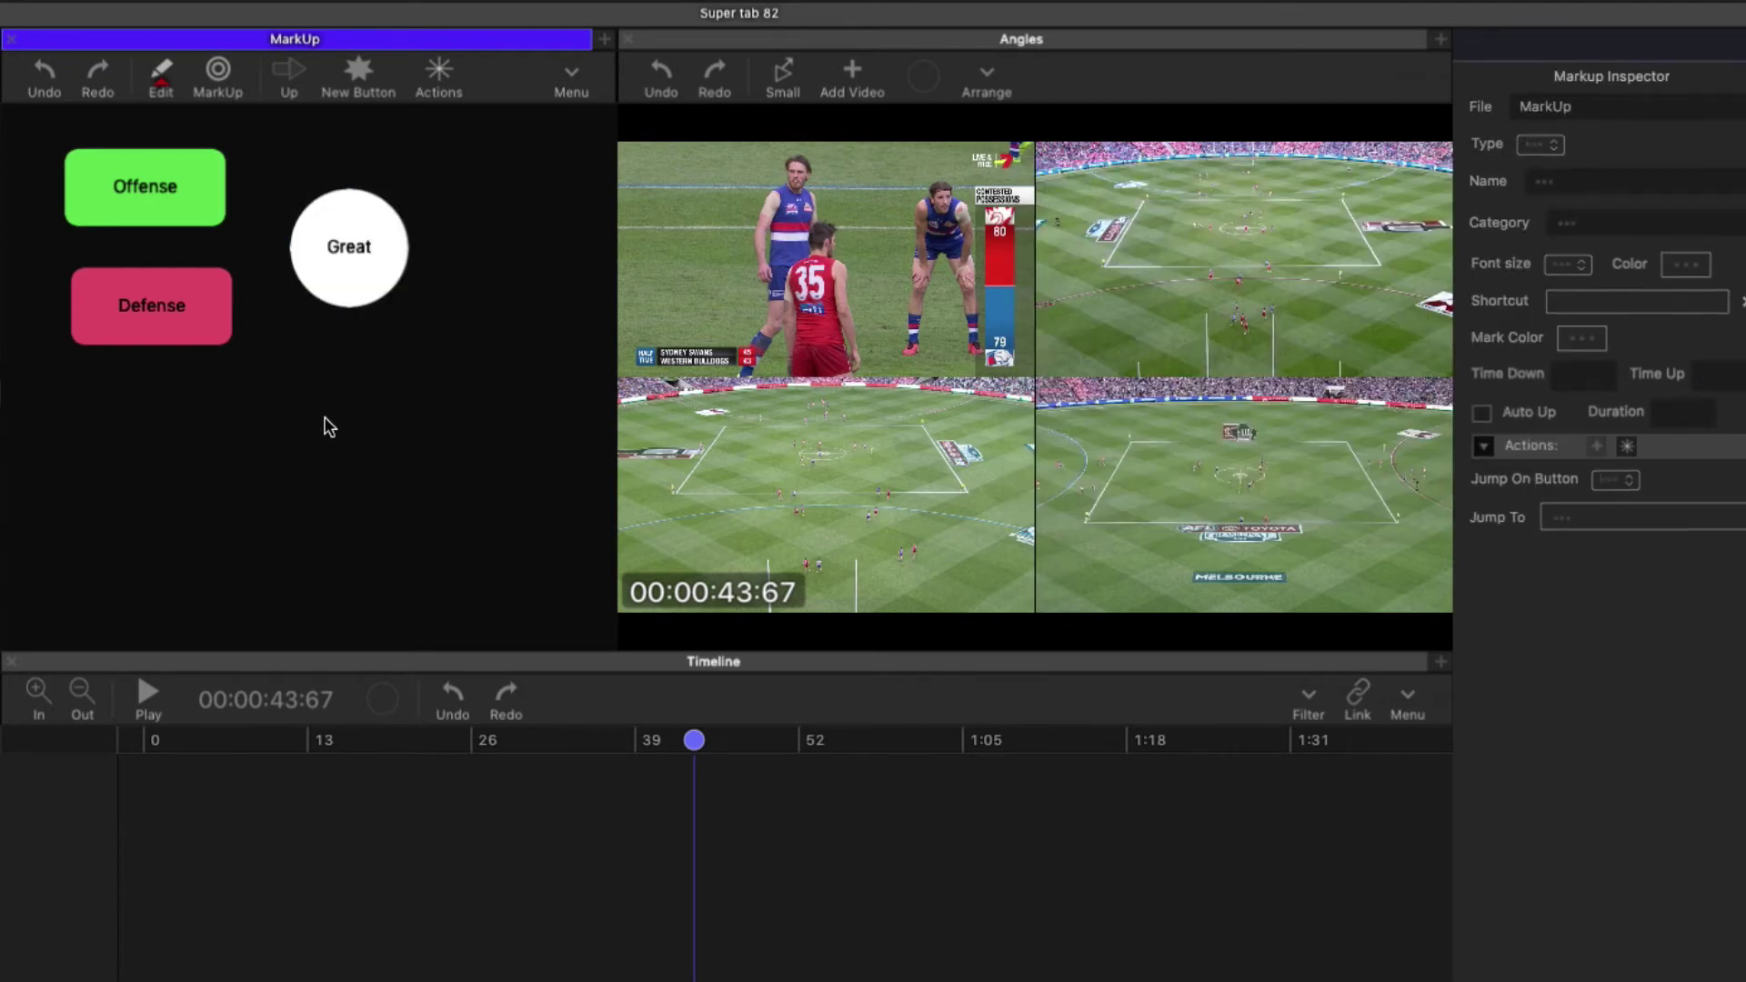
{"action": "left_click", "coordinate": [181, 203]}
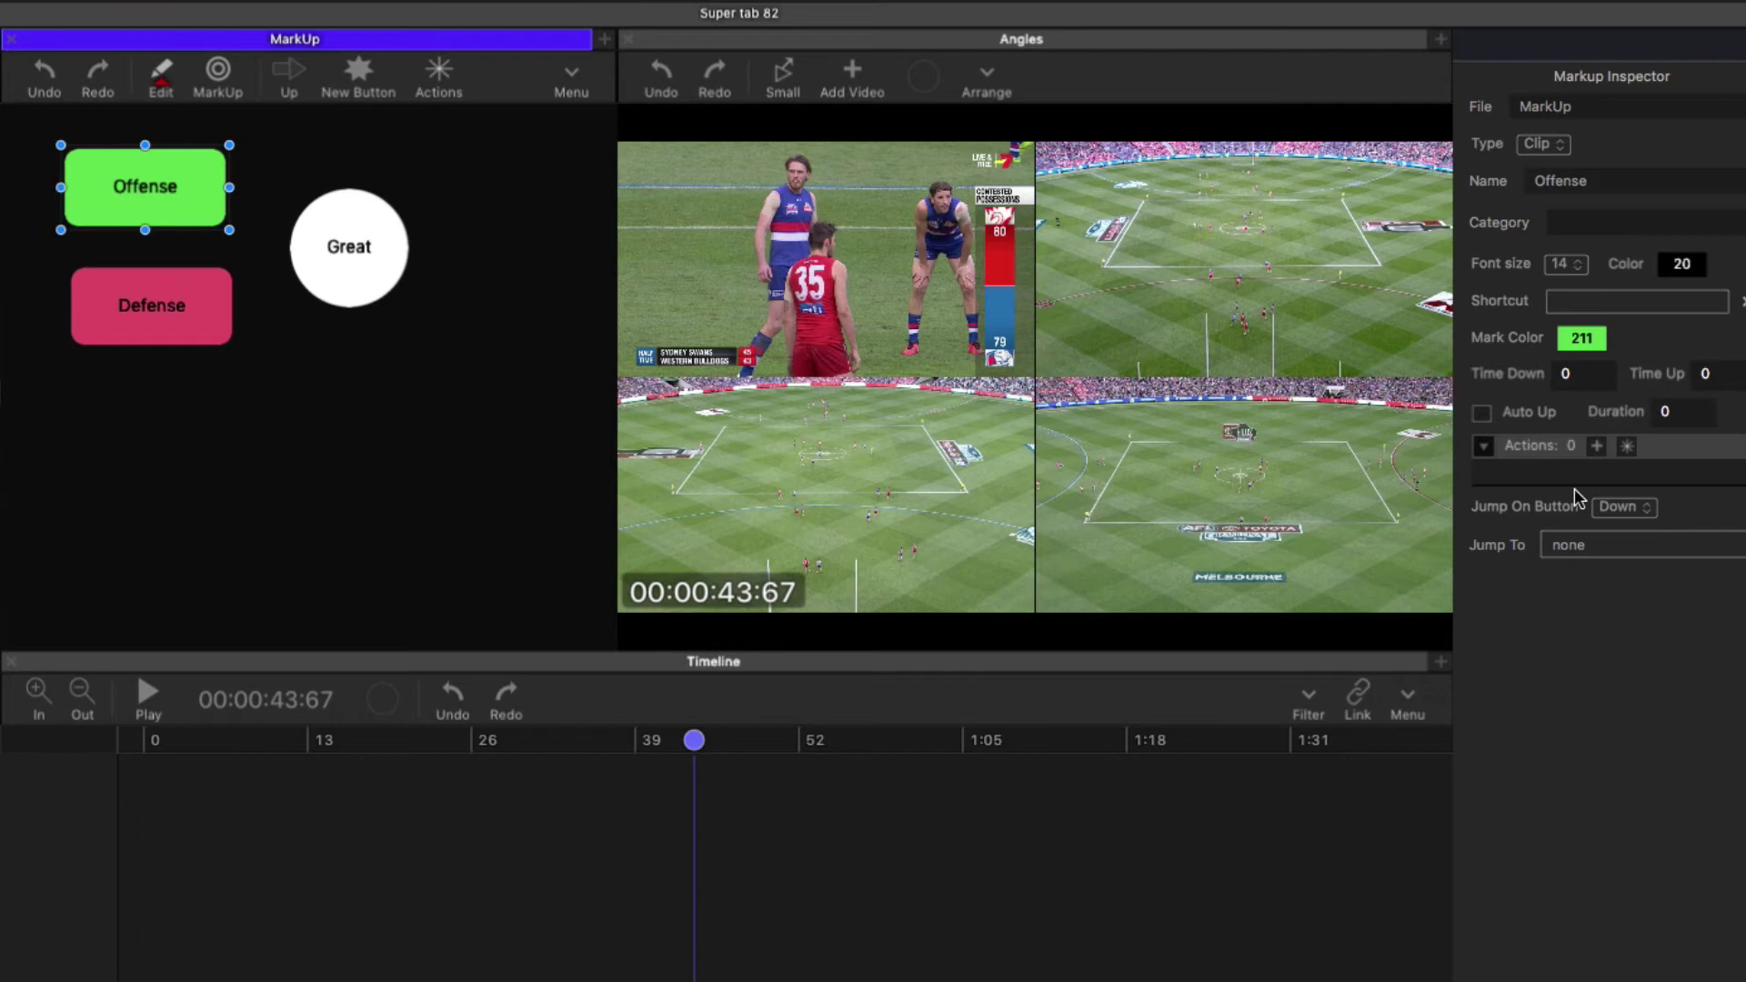
{"action": "left_click", "coordinate": [1598, 445]}
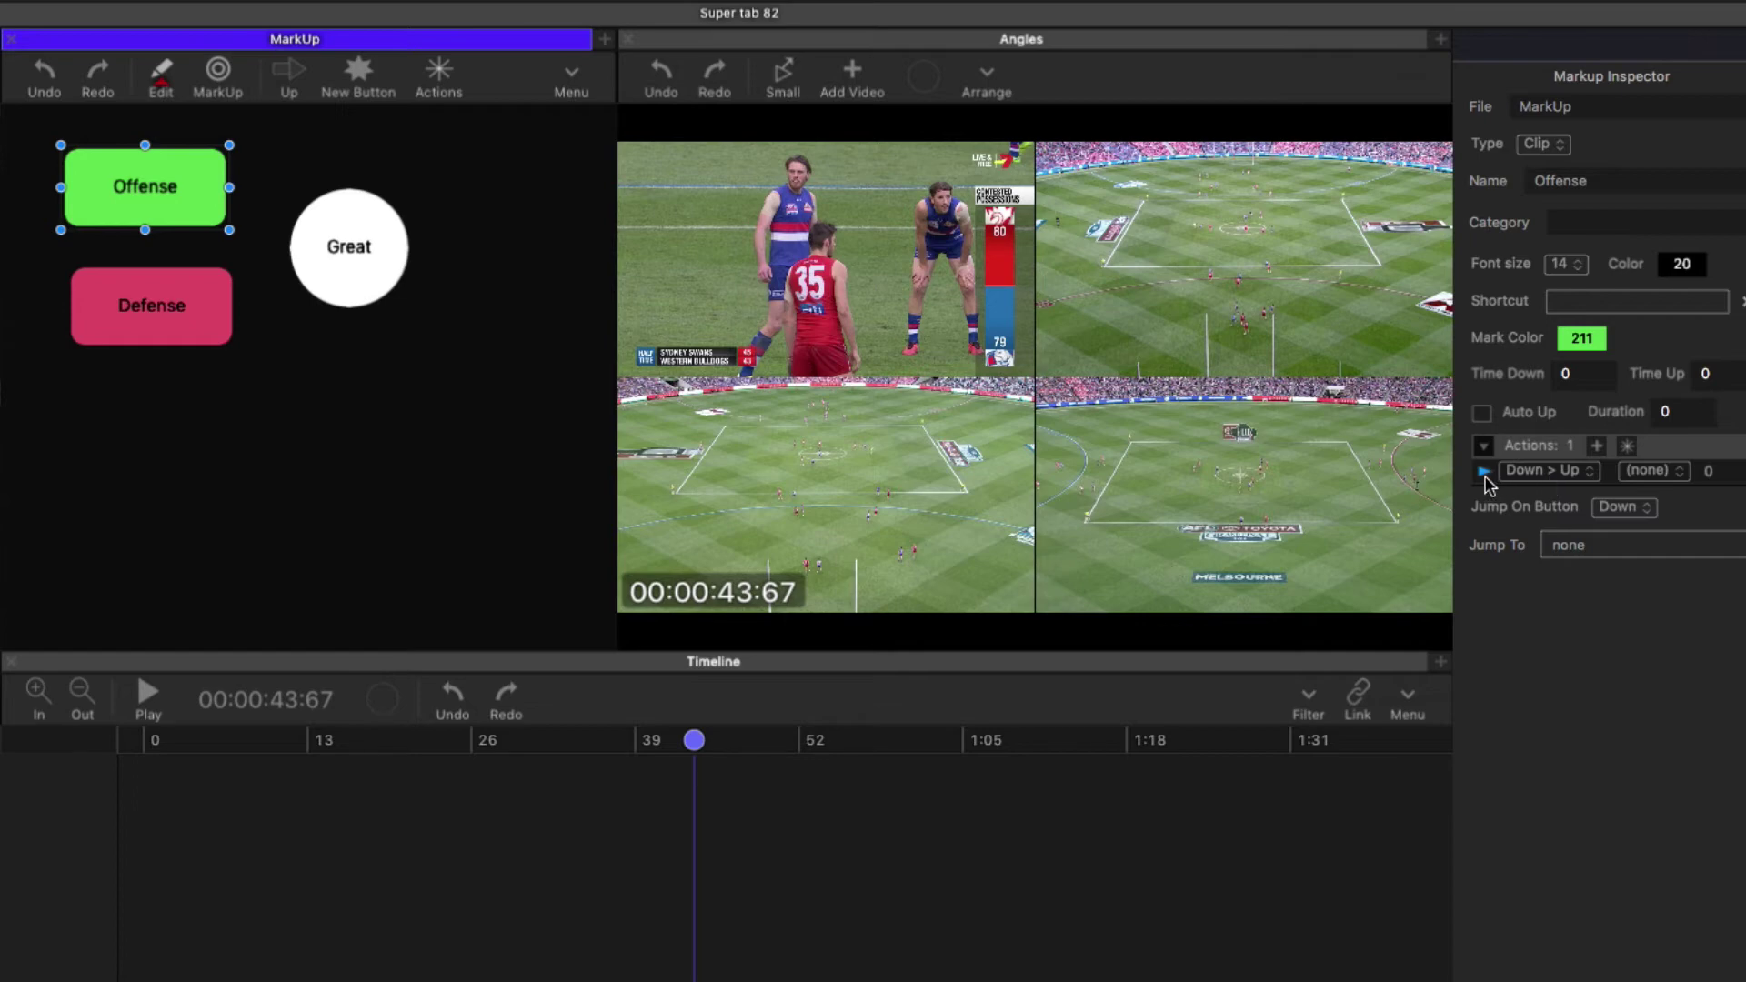
{"action": "left_click_drag", "start_coordinate": [1484, 470], "coordinate": [182, 309]}
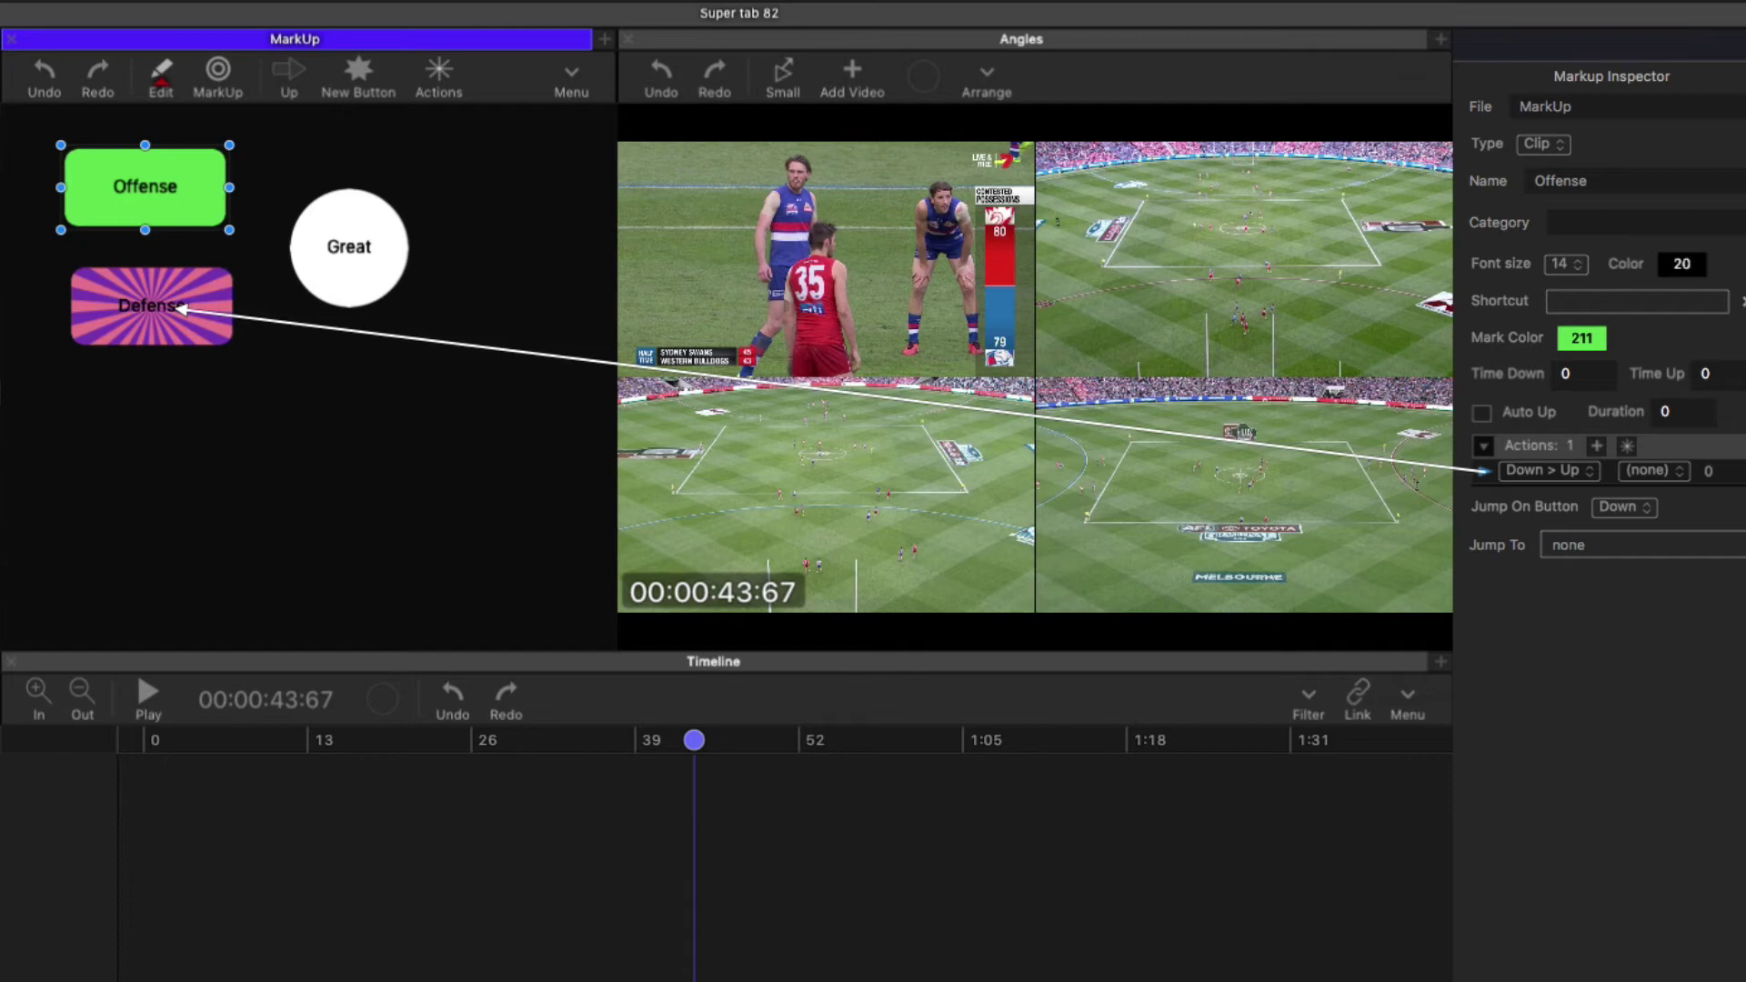
{"action": "left_click_drag", "start_coordinate": [182, 309], "coordinate": [178, 316]}
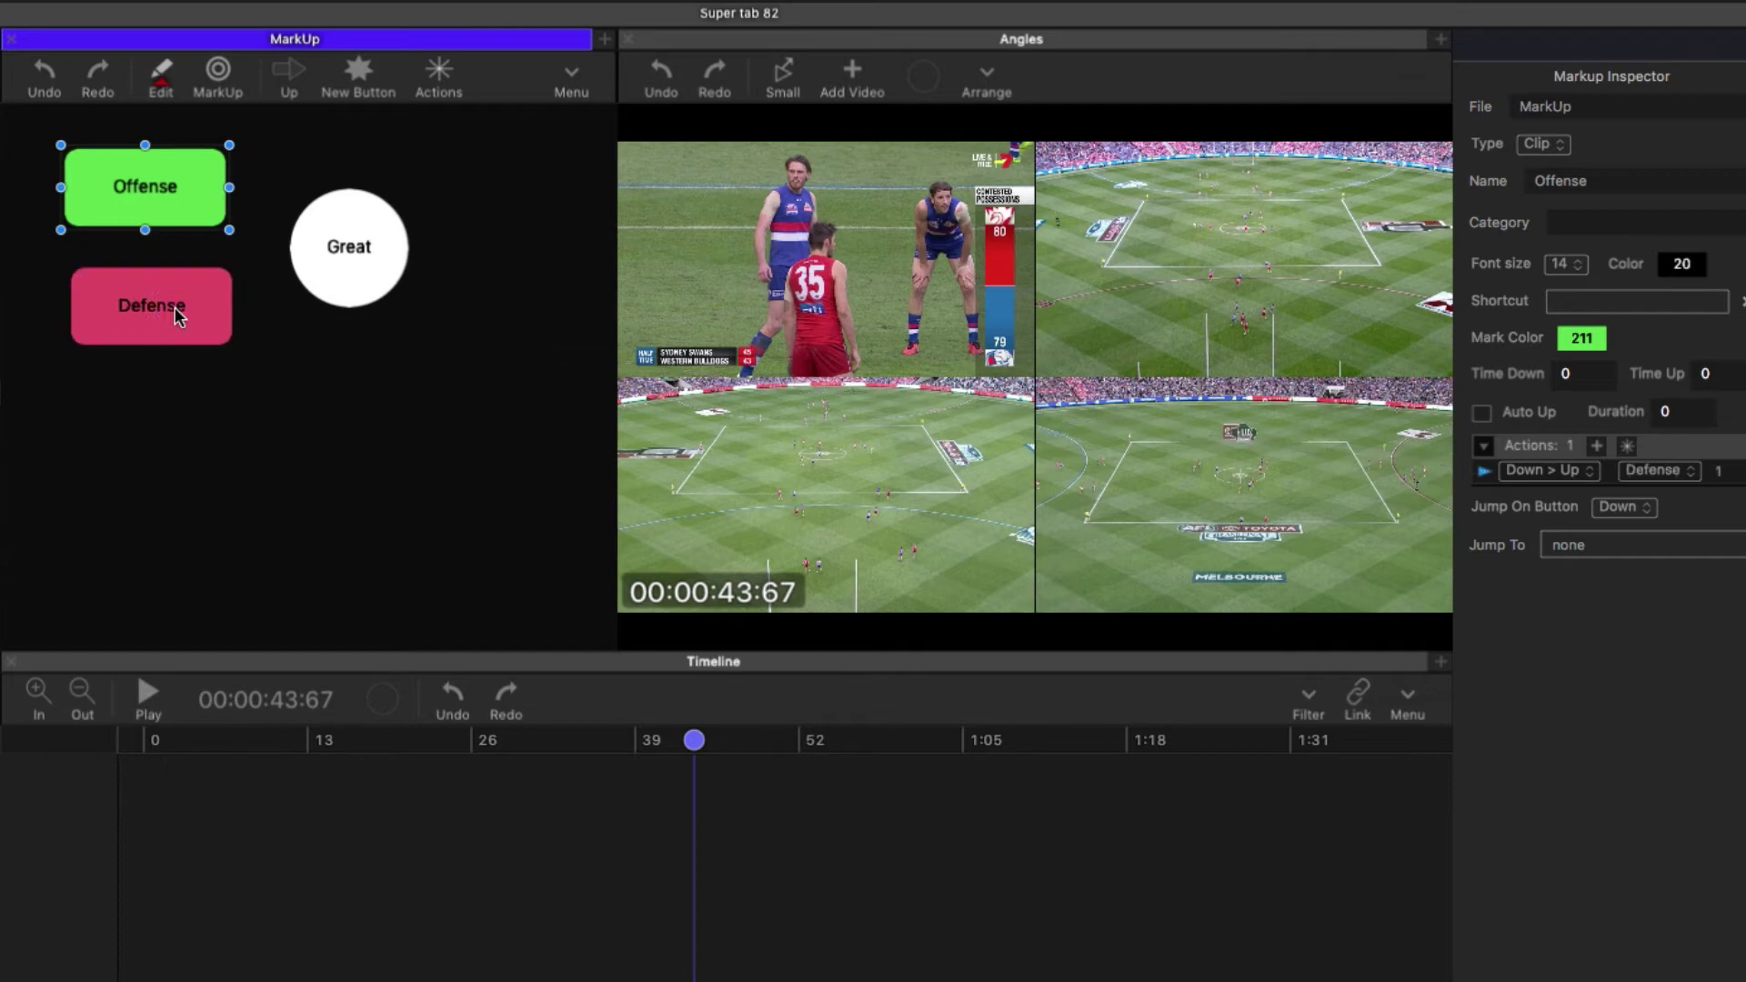
- Add a second Offense action with trigger Up > Down, also linked to Defense
{"action": "left_click", "coordinate": [1597, 445]}
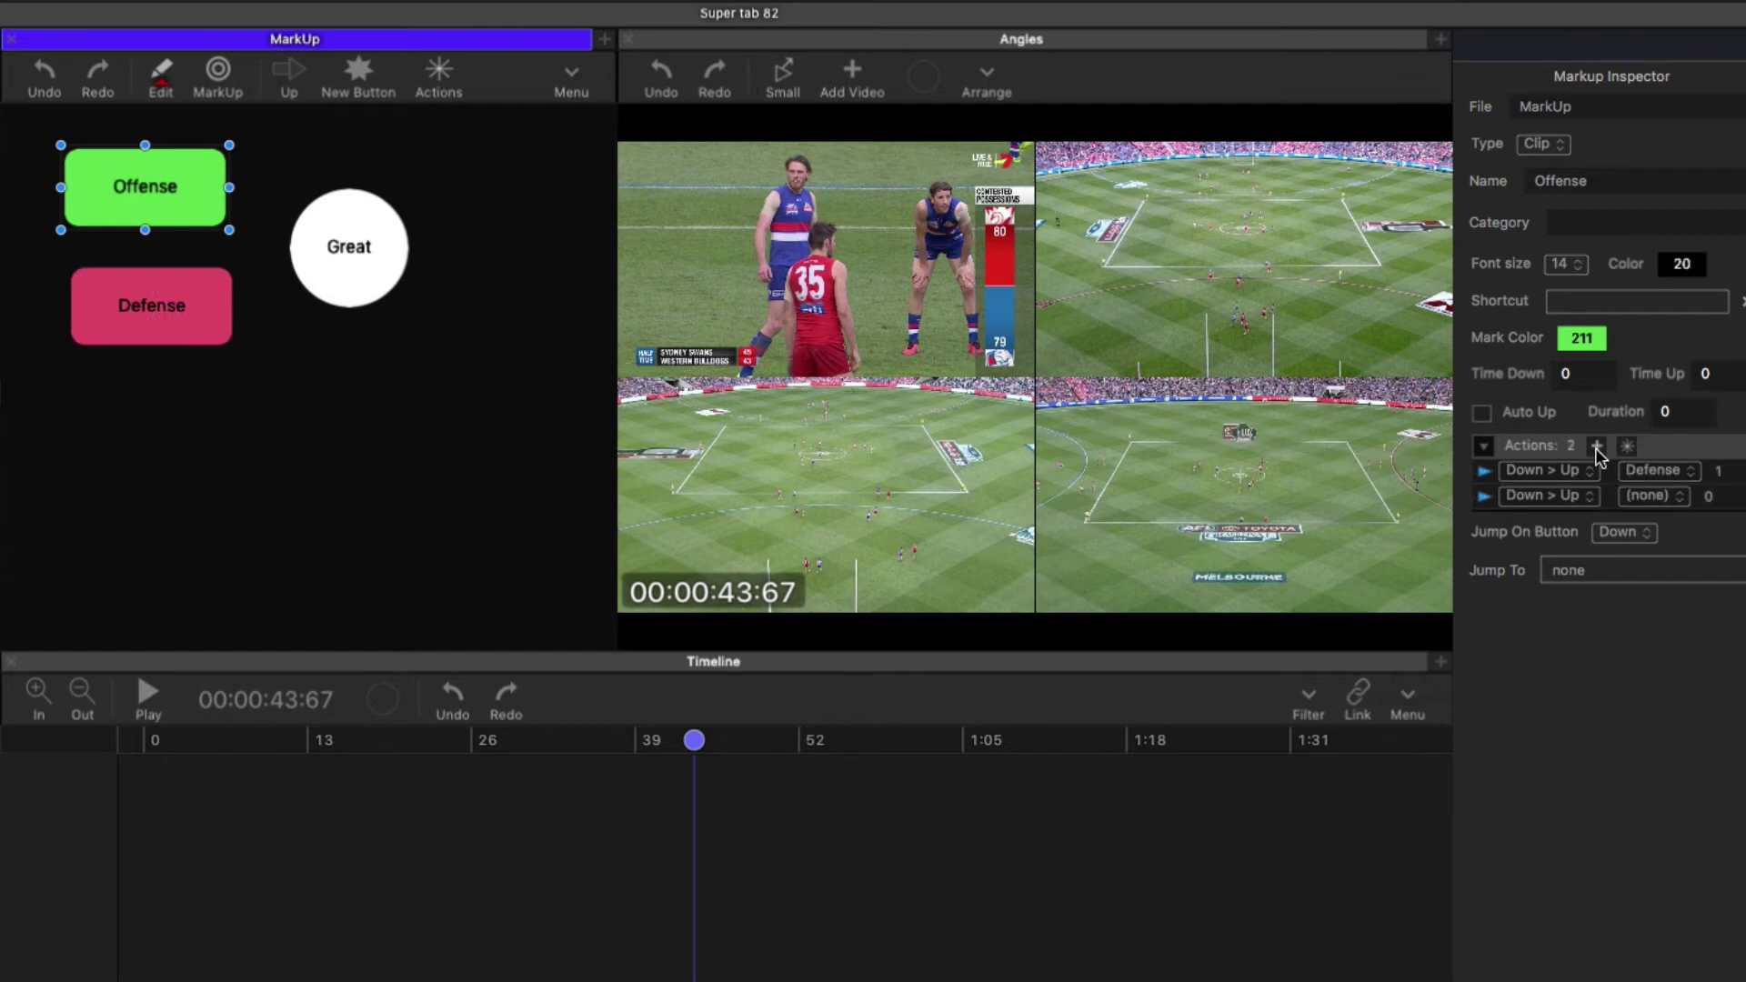
{"action": "left_click", "coordinate": [1577, 497]}
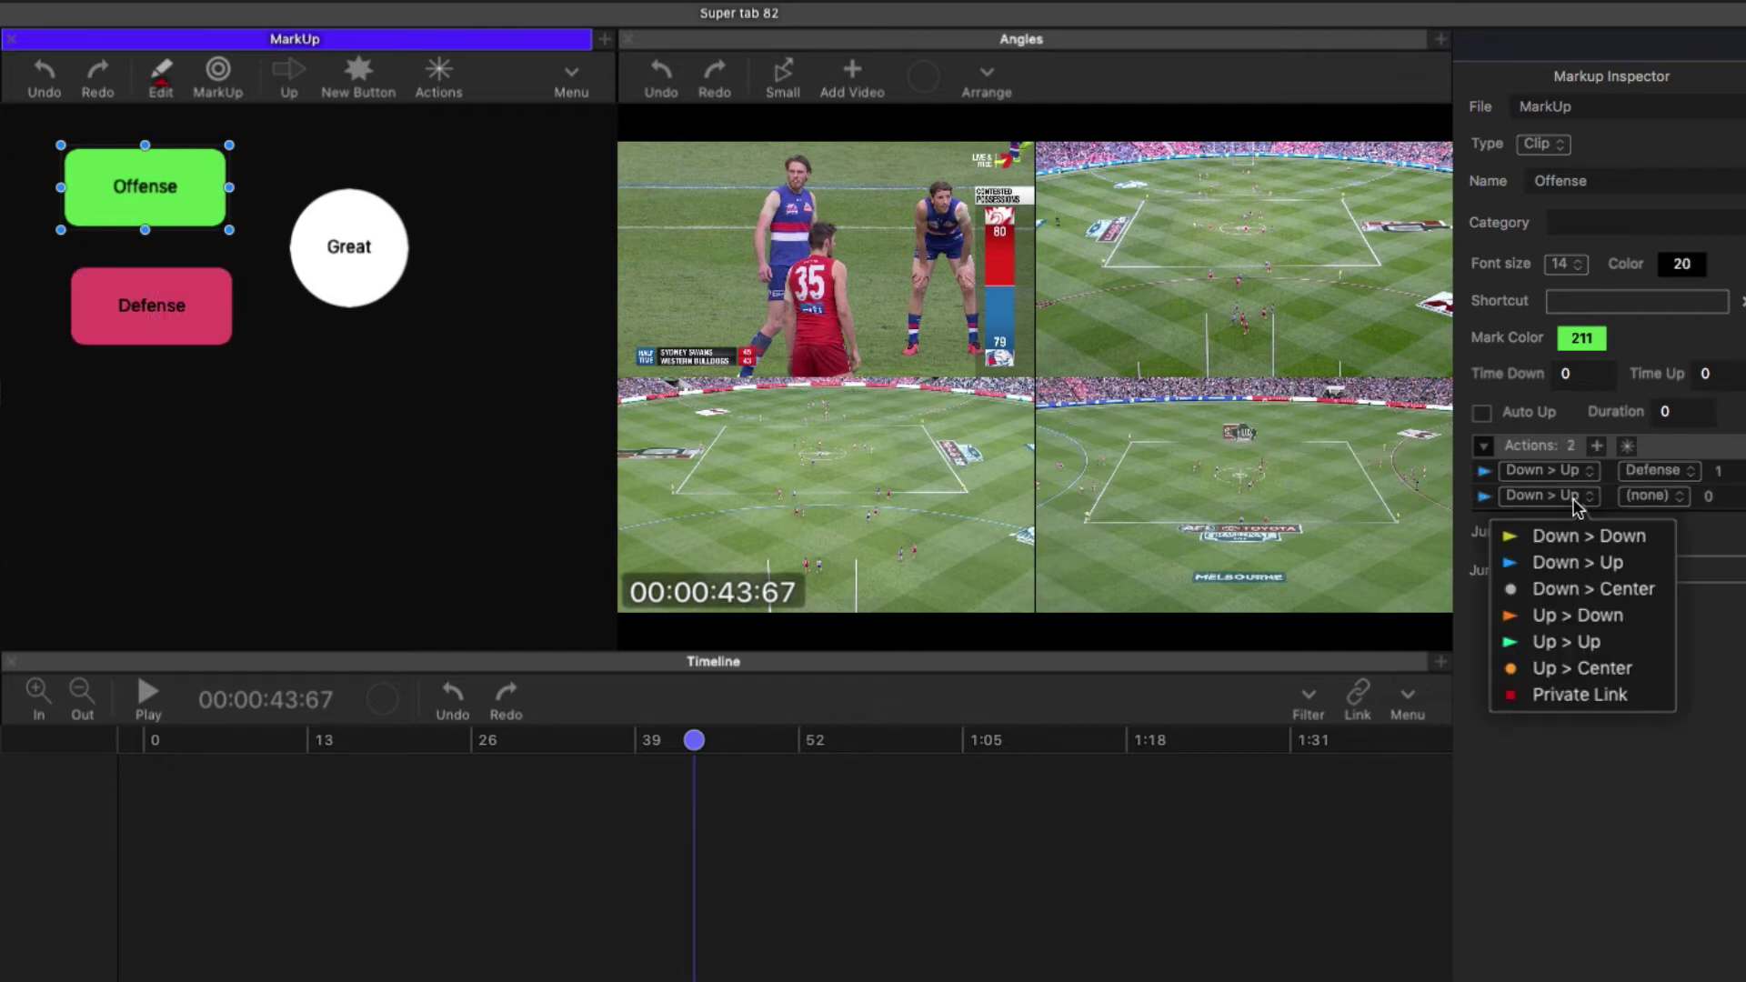
{"action": "left_click", "coordinate": [1586, 615]}
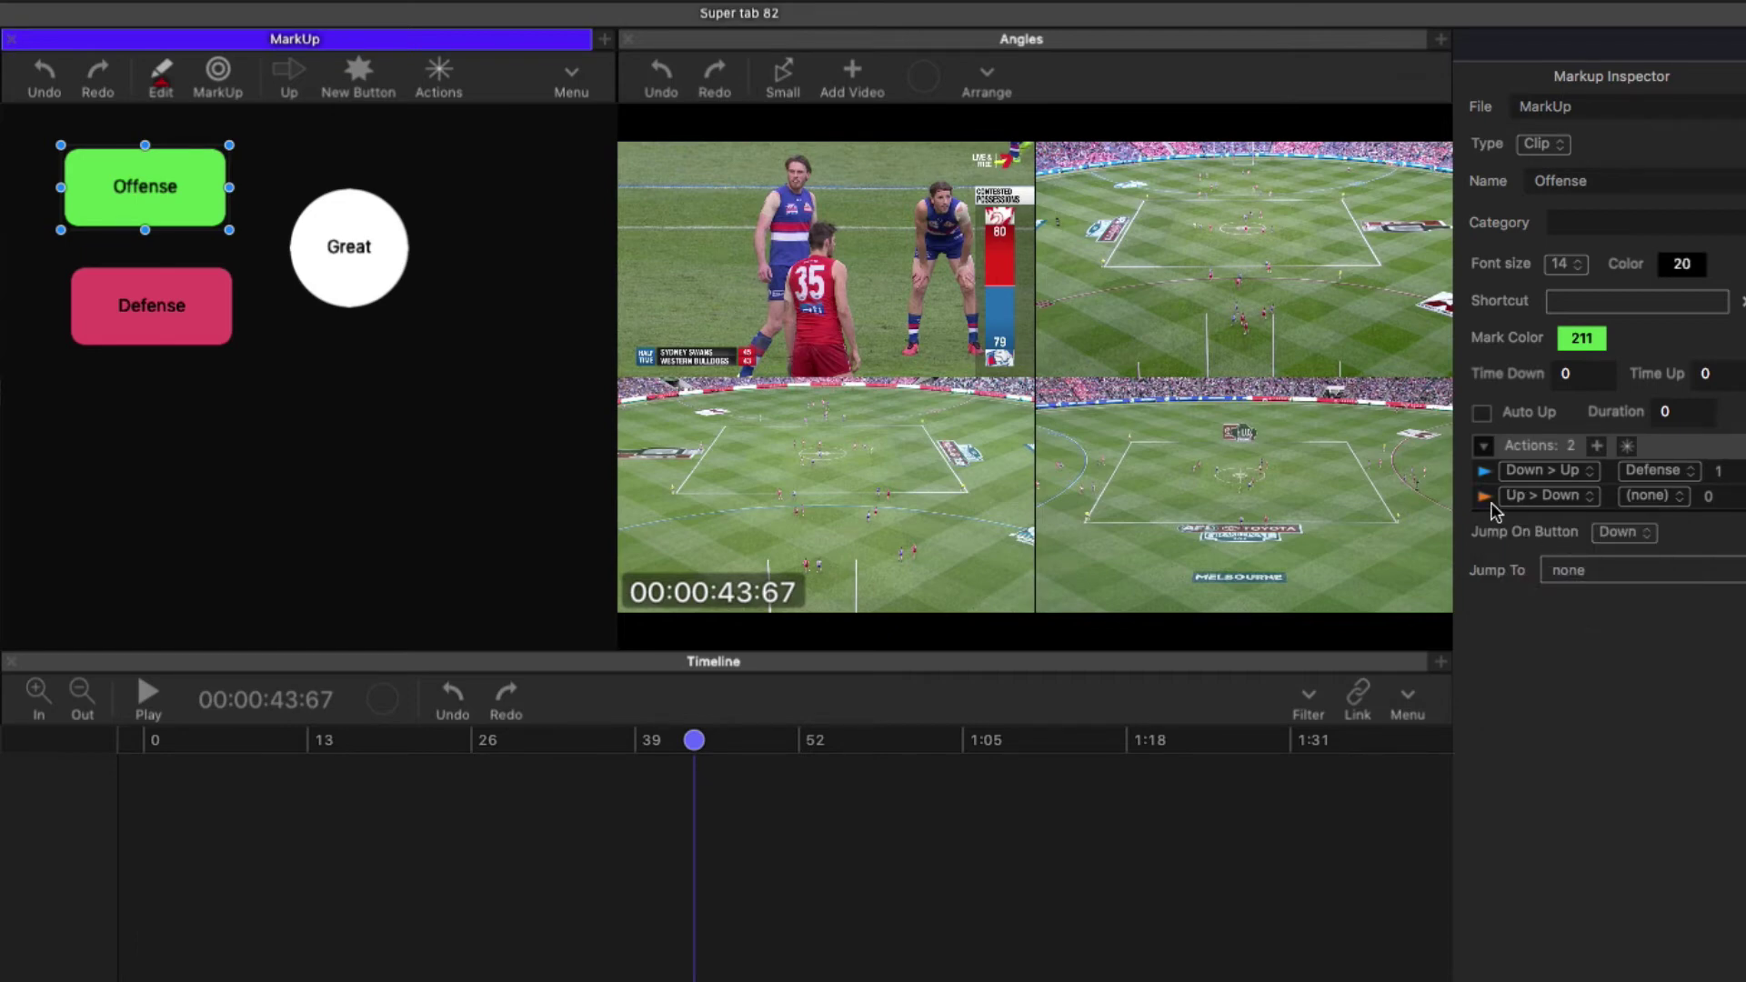
{"action": "left_click_drag", "start_coordinate": [1484, 496], "coordinate": [138, 313]}
{"action": "left_click", "coordinate": [202, 427]}
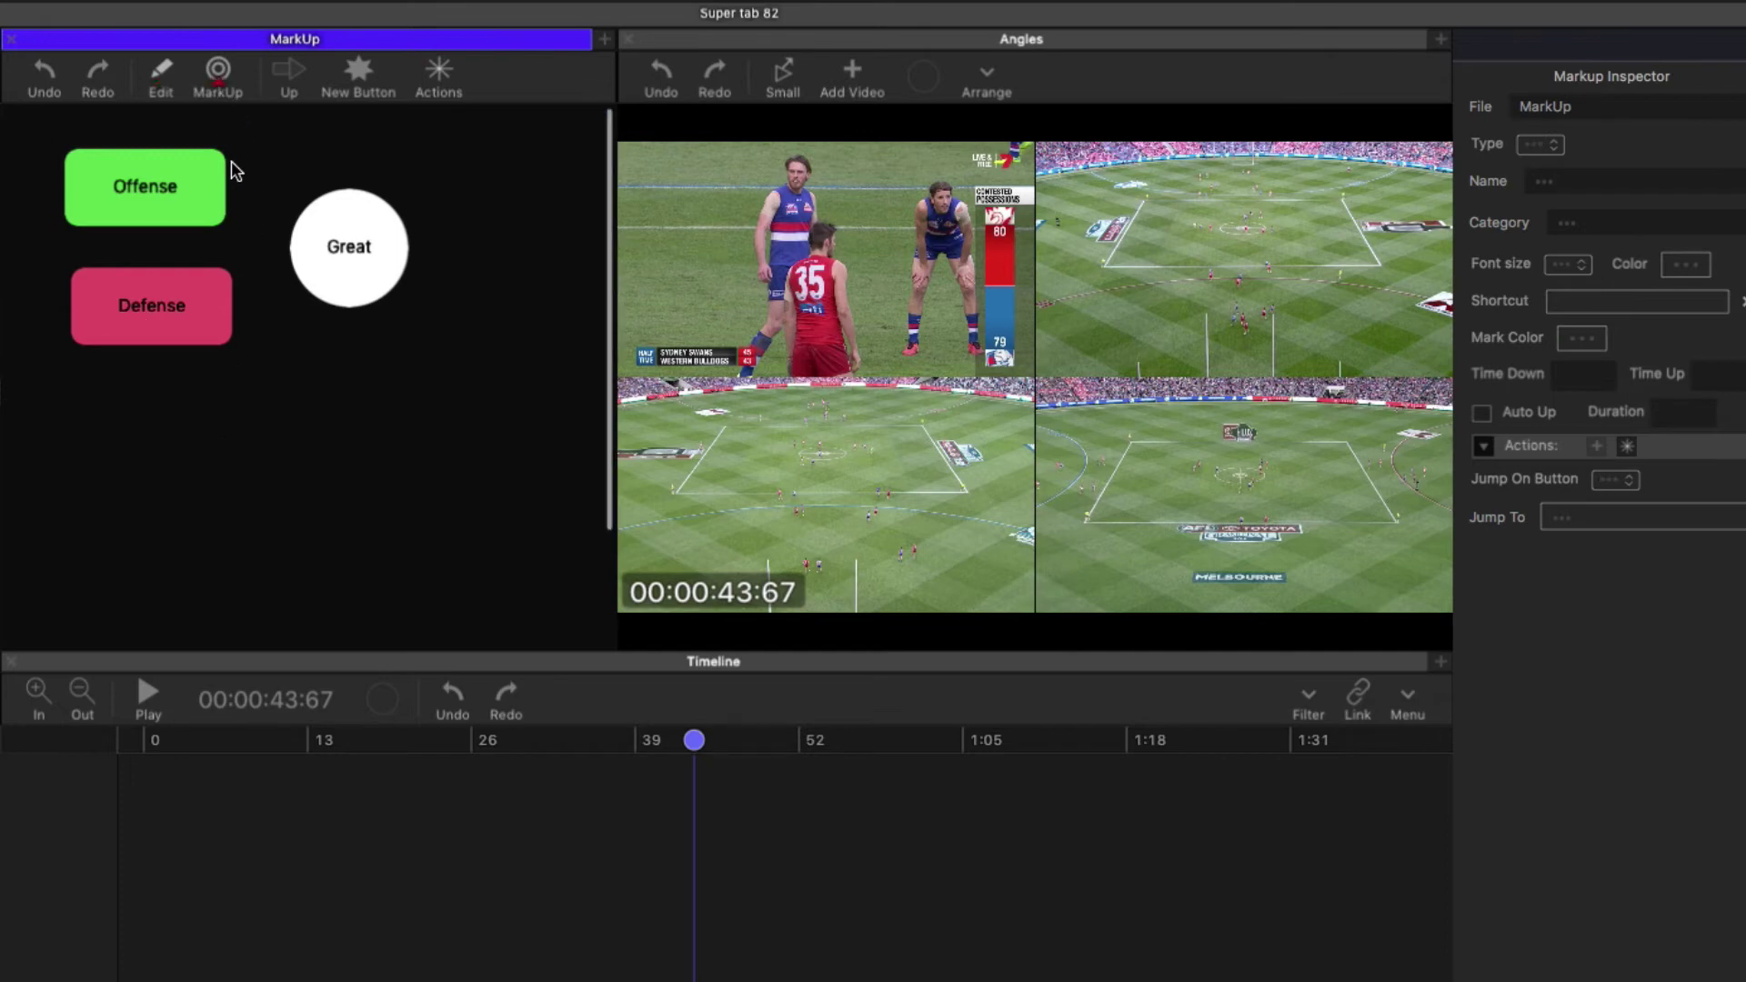
- Play the match and tag an Offense clip with the Great qualifier, then switch to Defense
{"action": "key", "text": "space"}
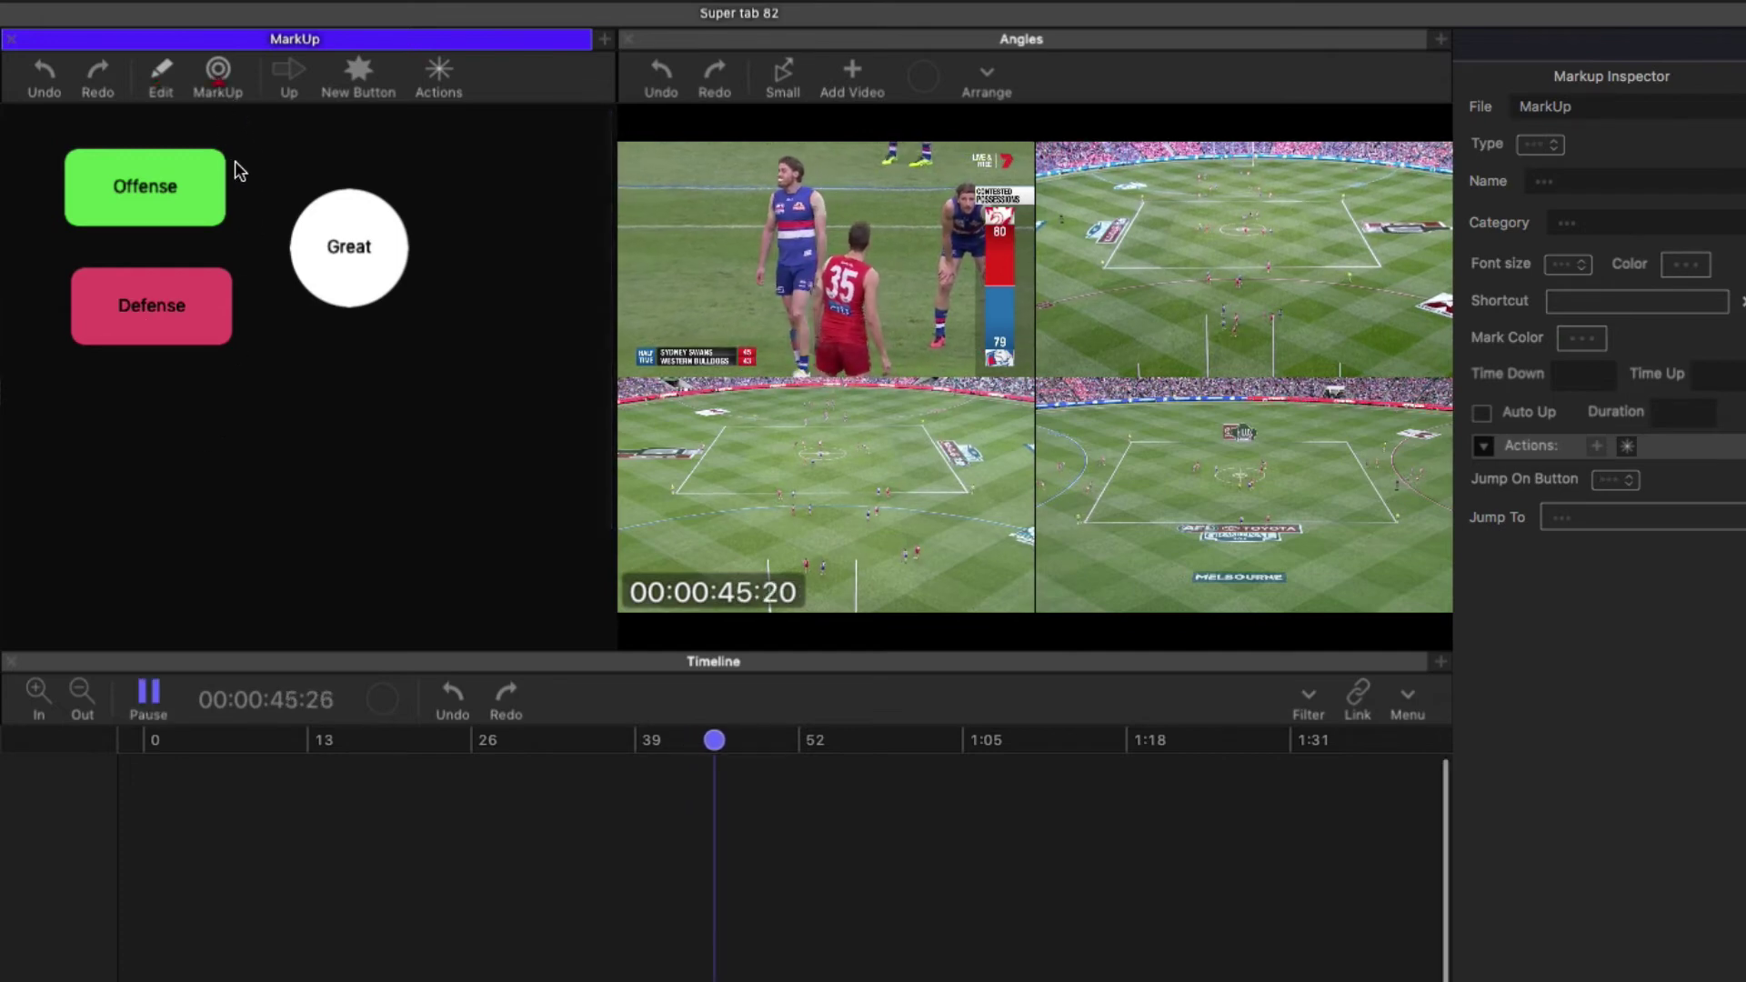
{"action": "left_click", "coordinate": [157, 192]}
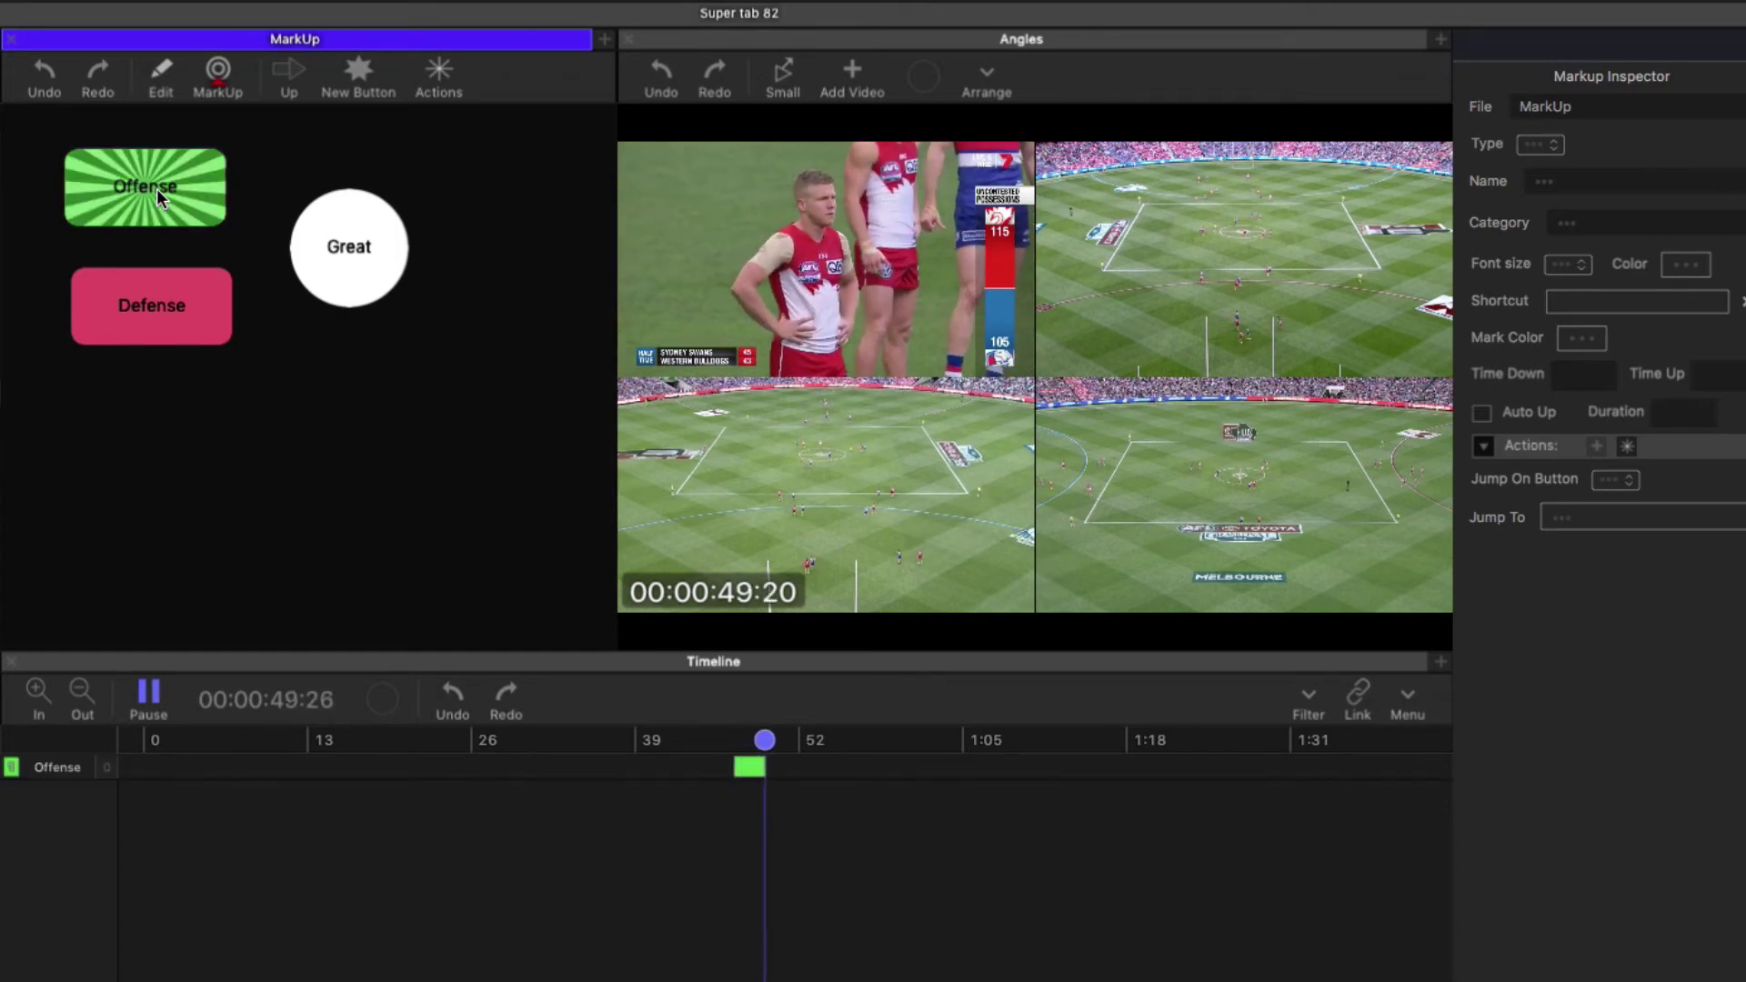
{"action": "left_click", "coordinate": [342, 260]}
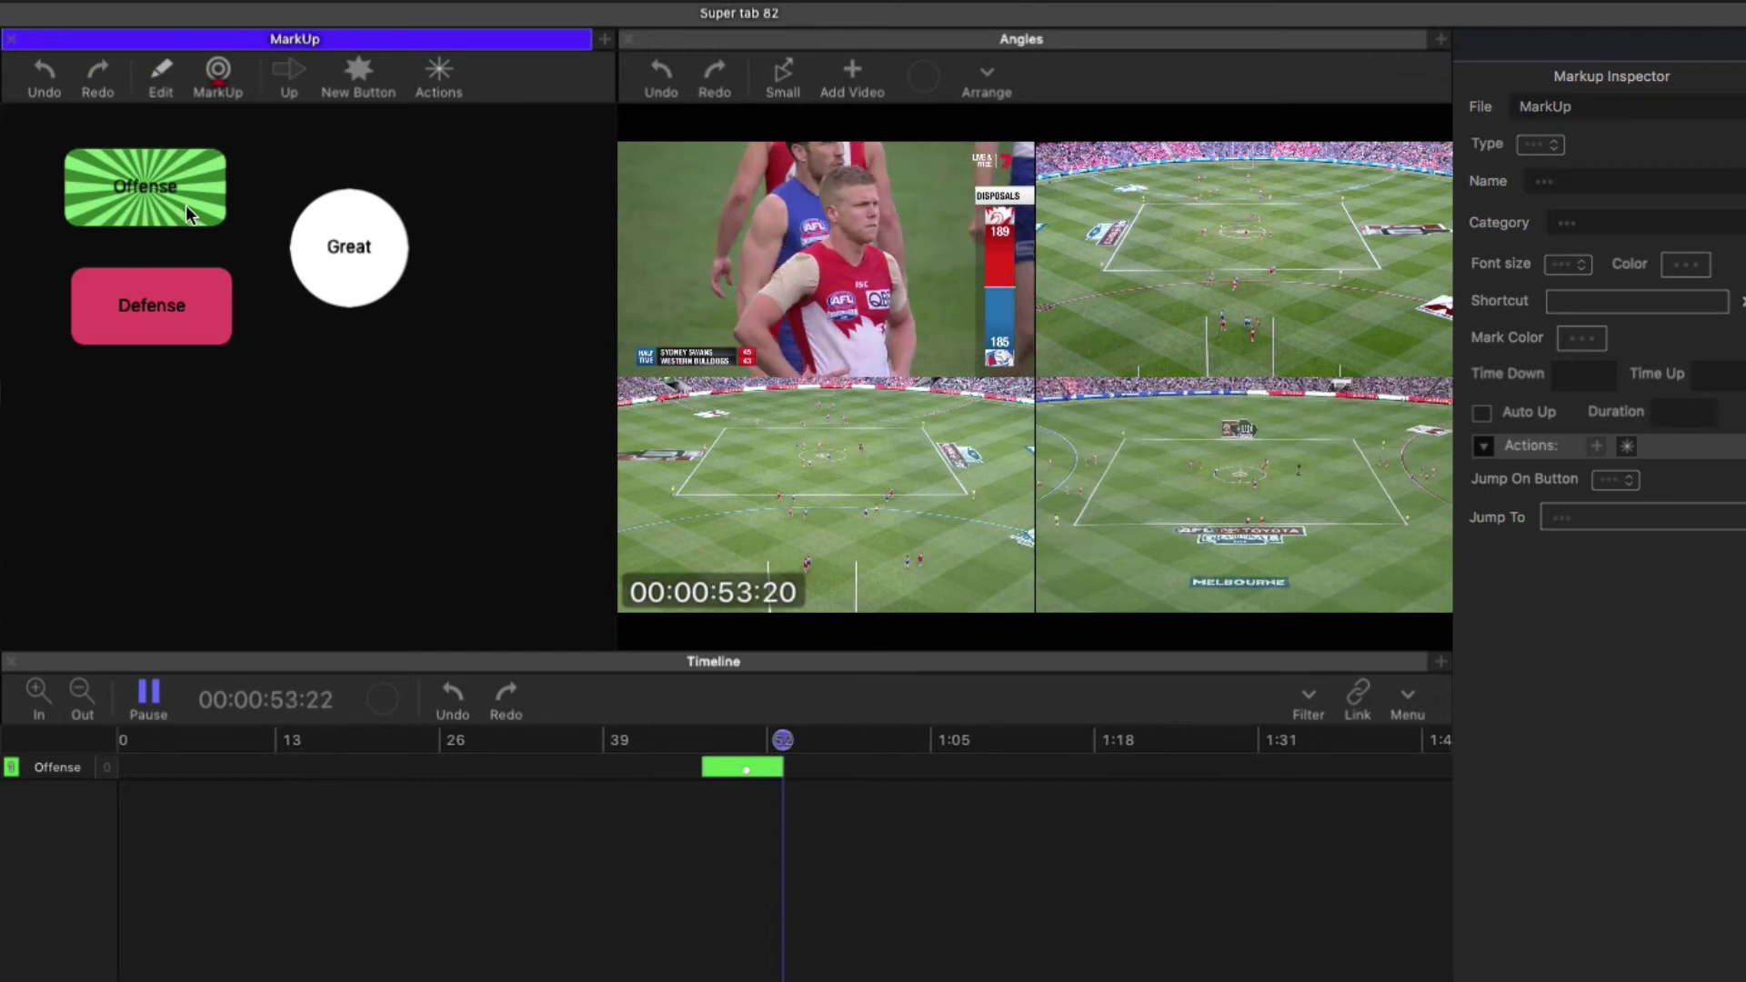
{"action": "key", "text": "2"}
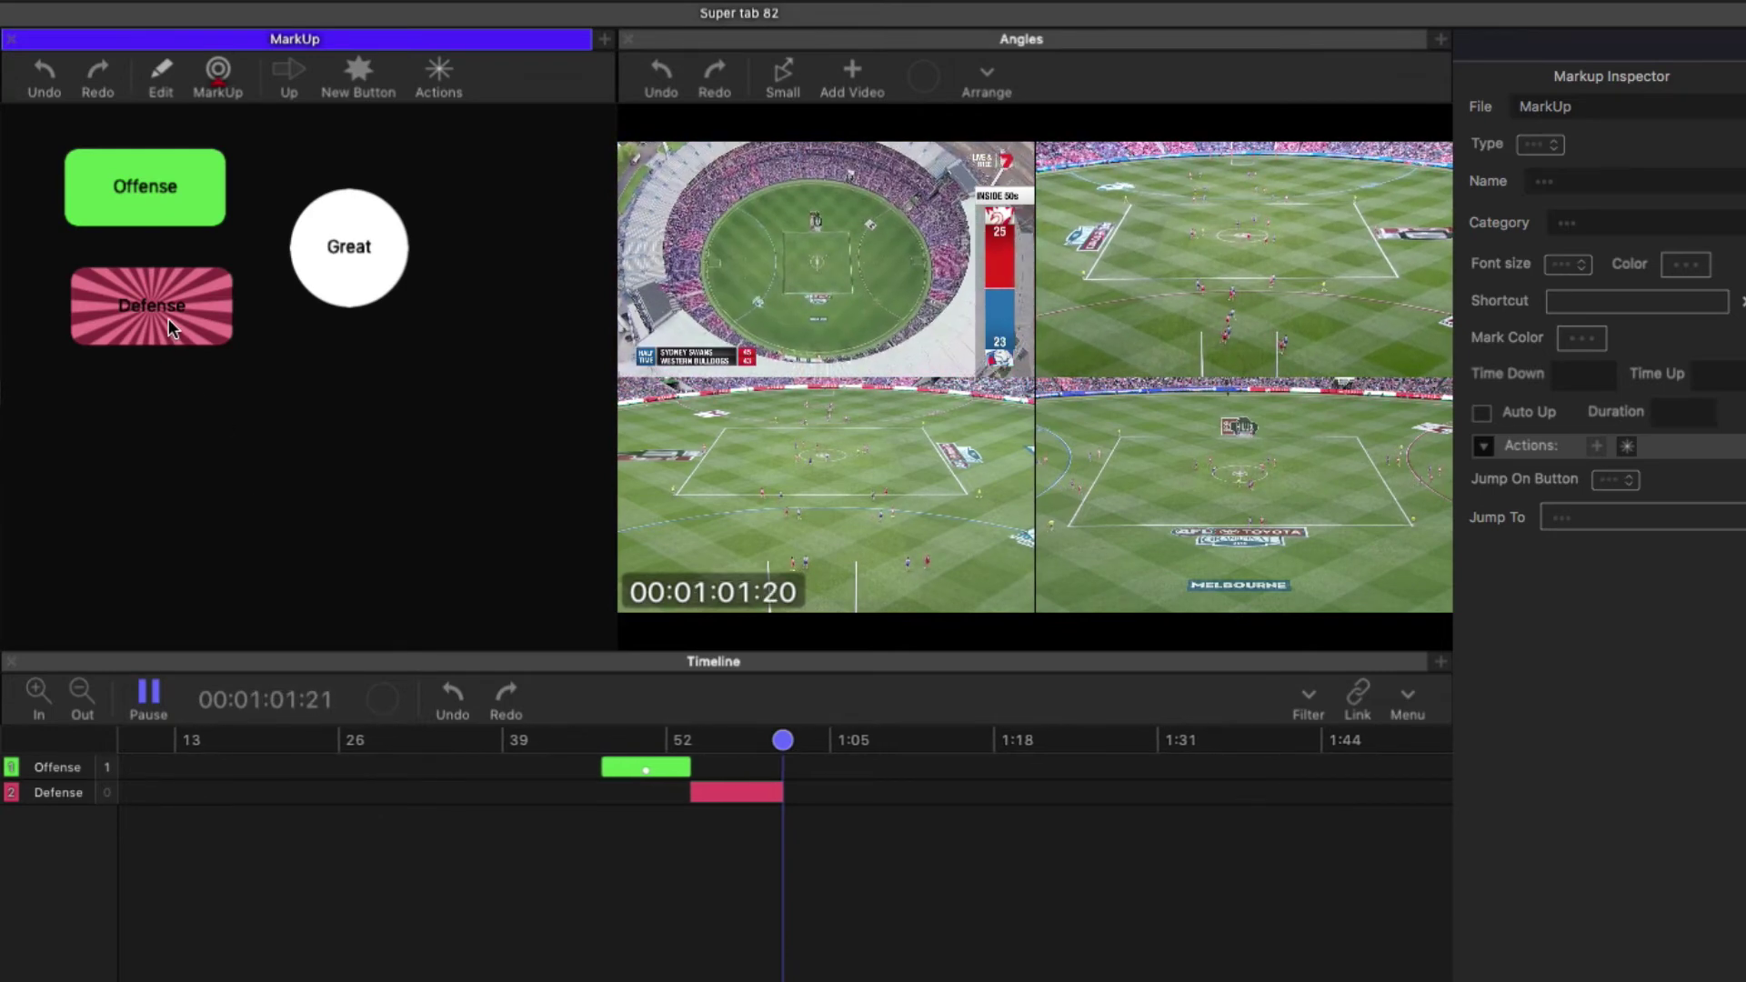
- Tag another Offense and Defense clip, stop playback, and show the timeline's properties
{"action": "left_click", "coordinate": [164, 201]}
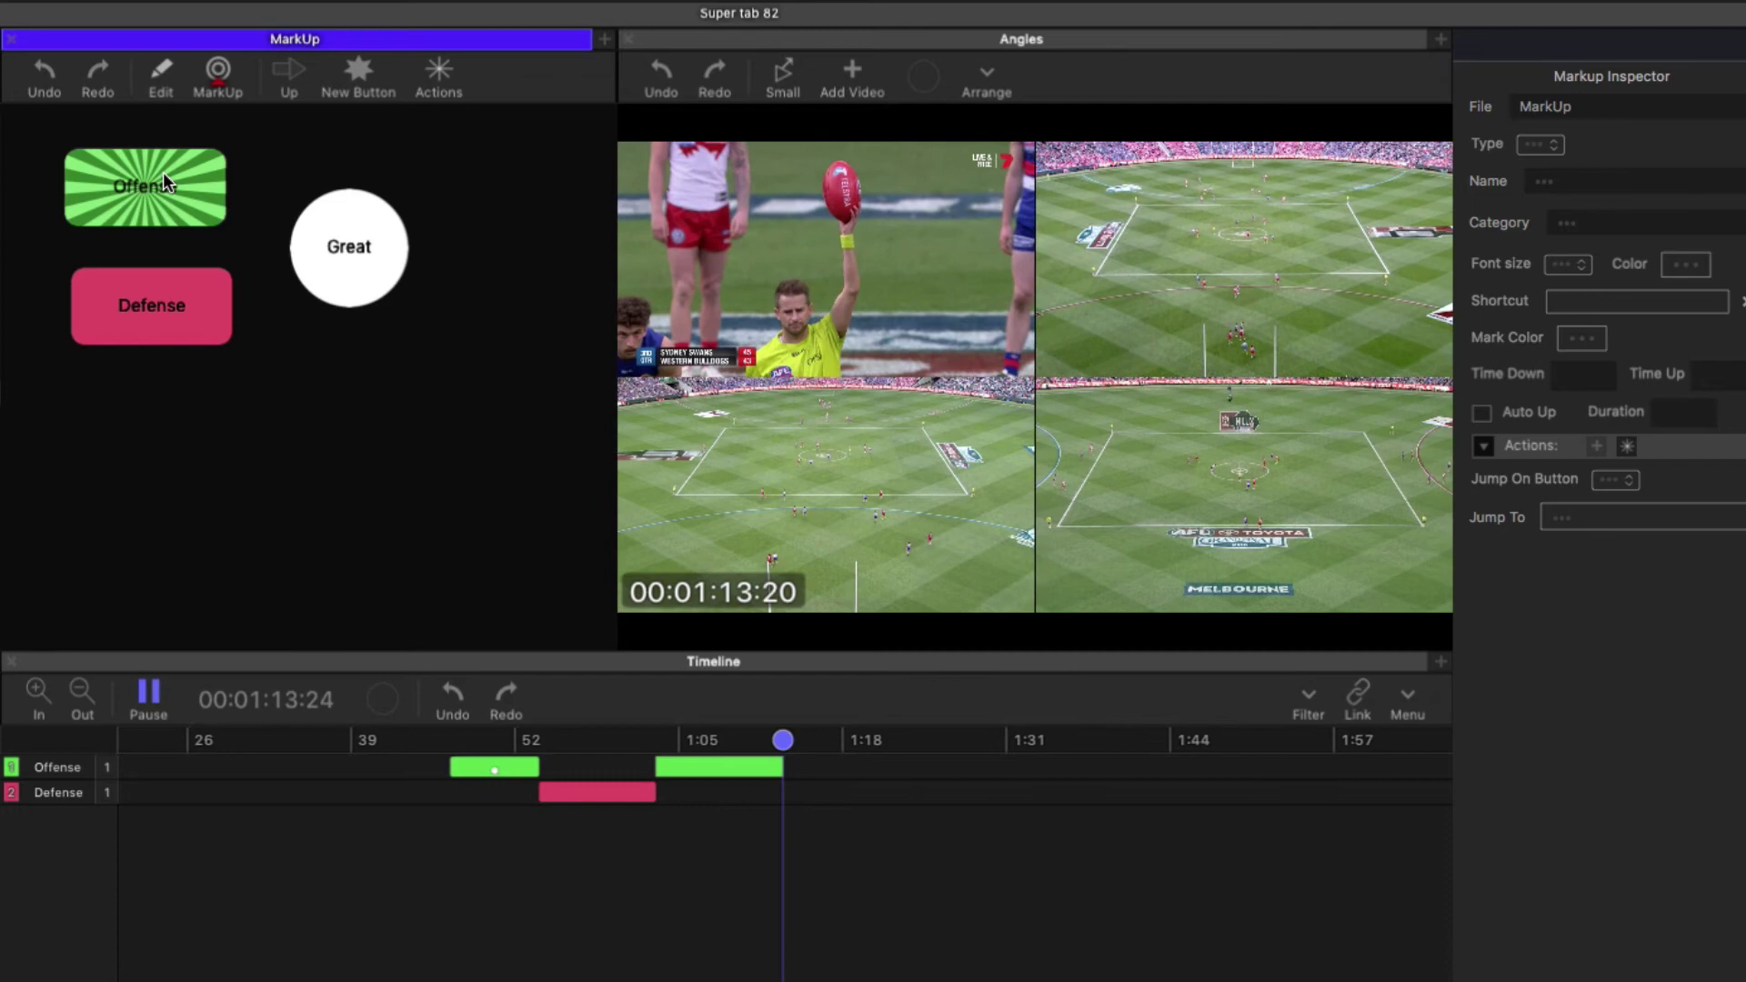
{"action": "key", "text": "2"}
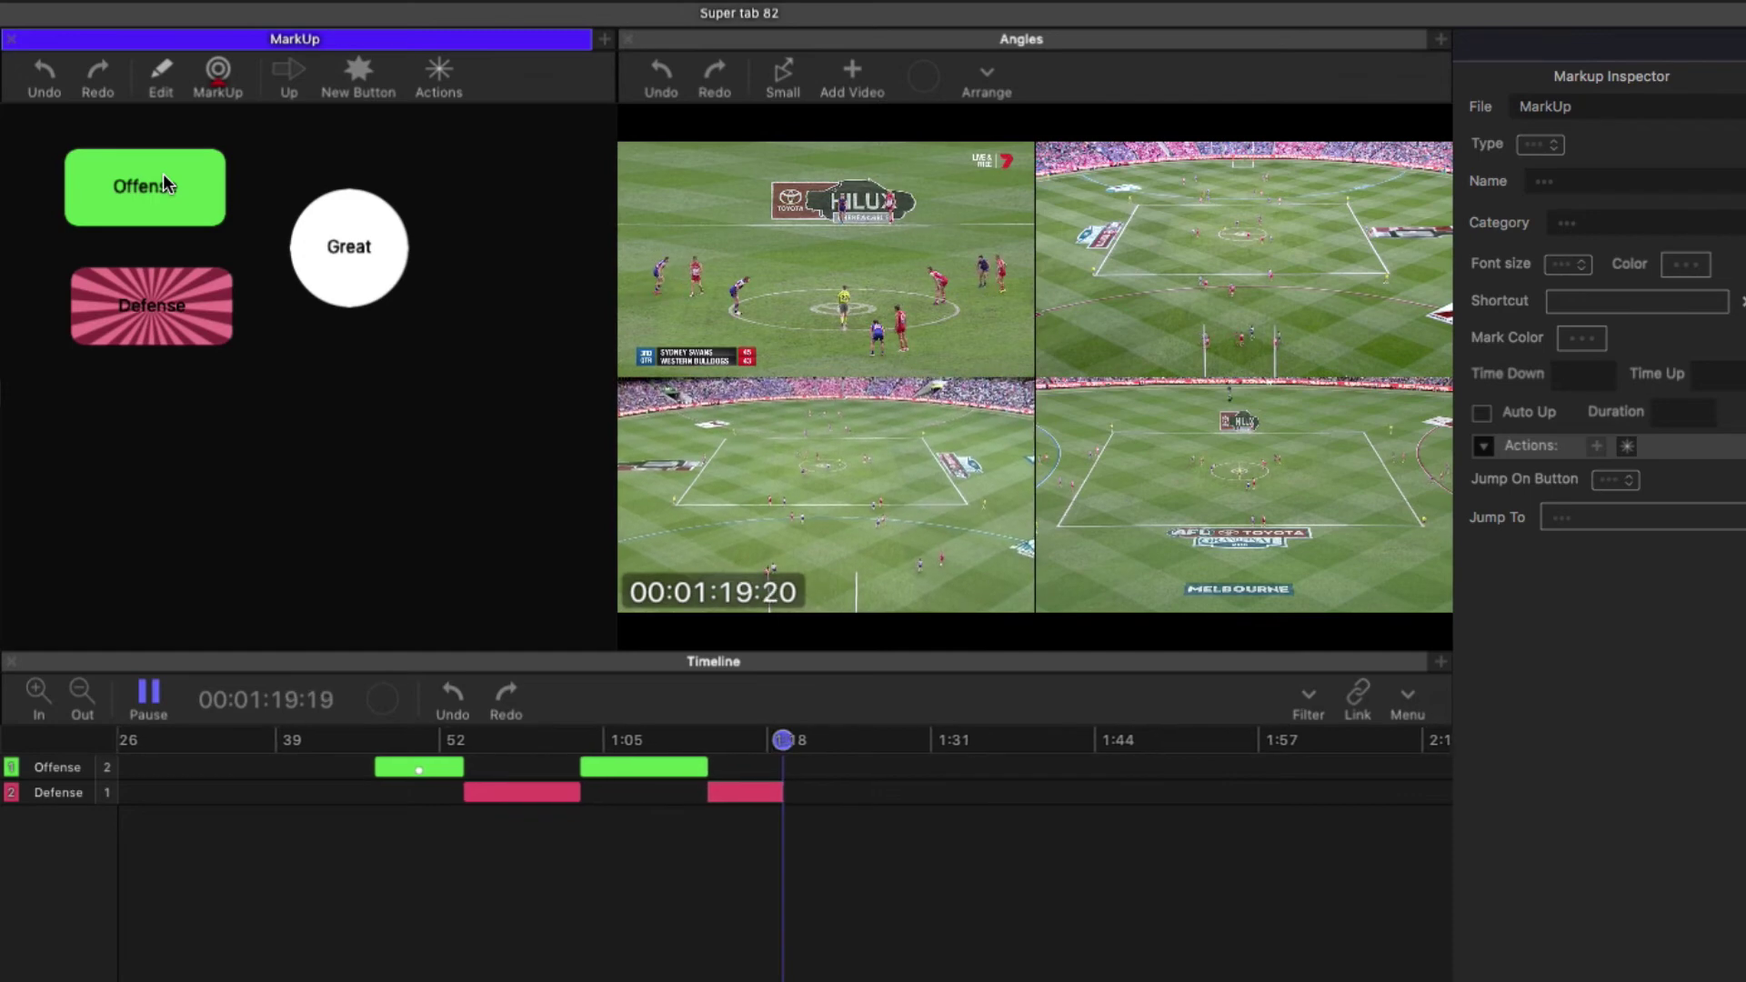
{"action": "key", "text": "2"}
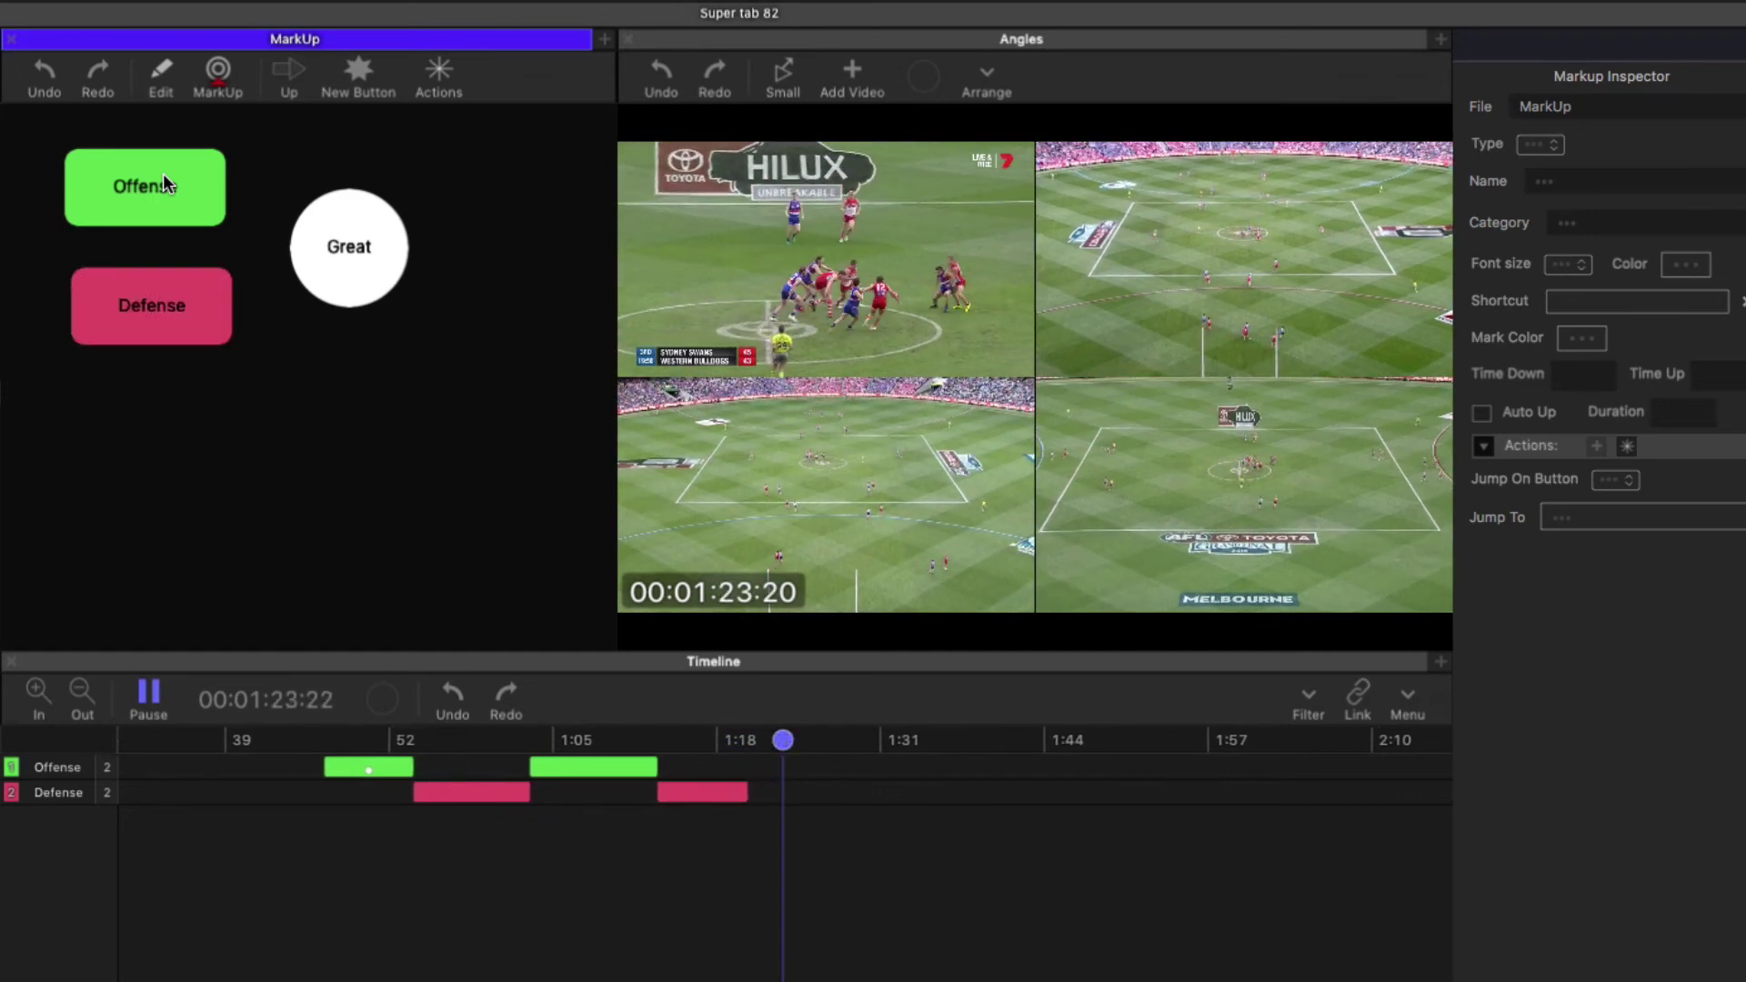
{"action": "key", "text": "space"}
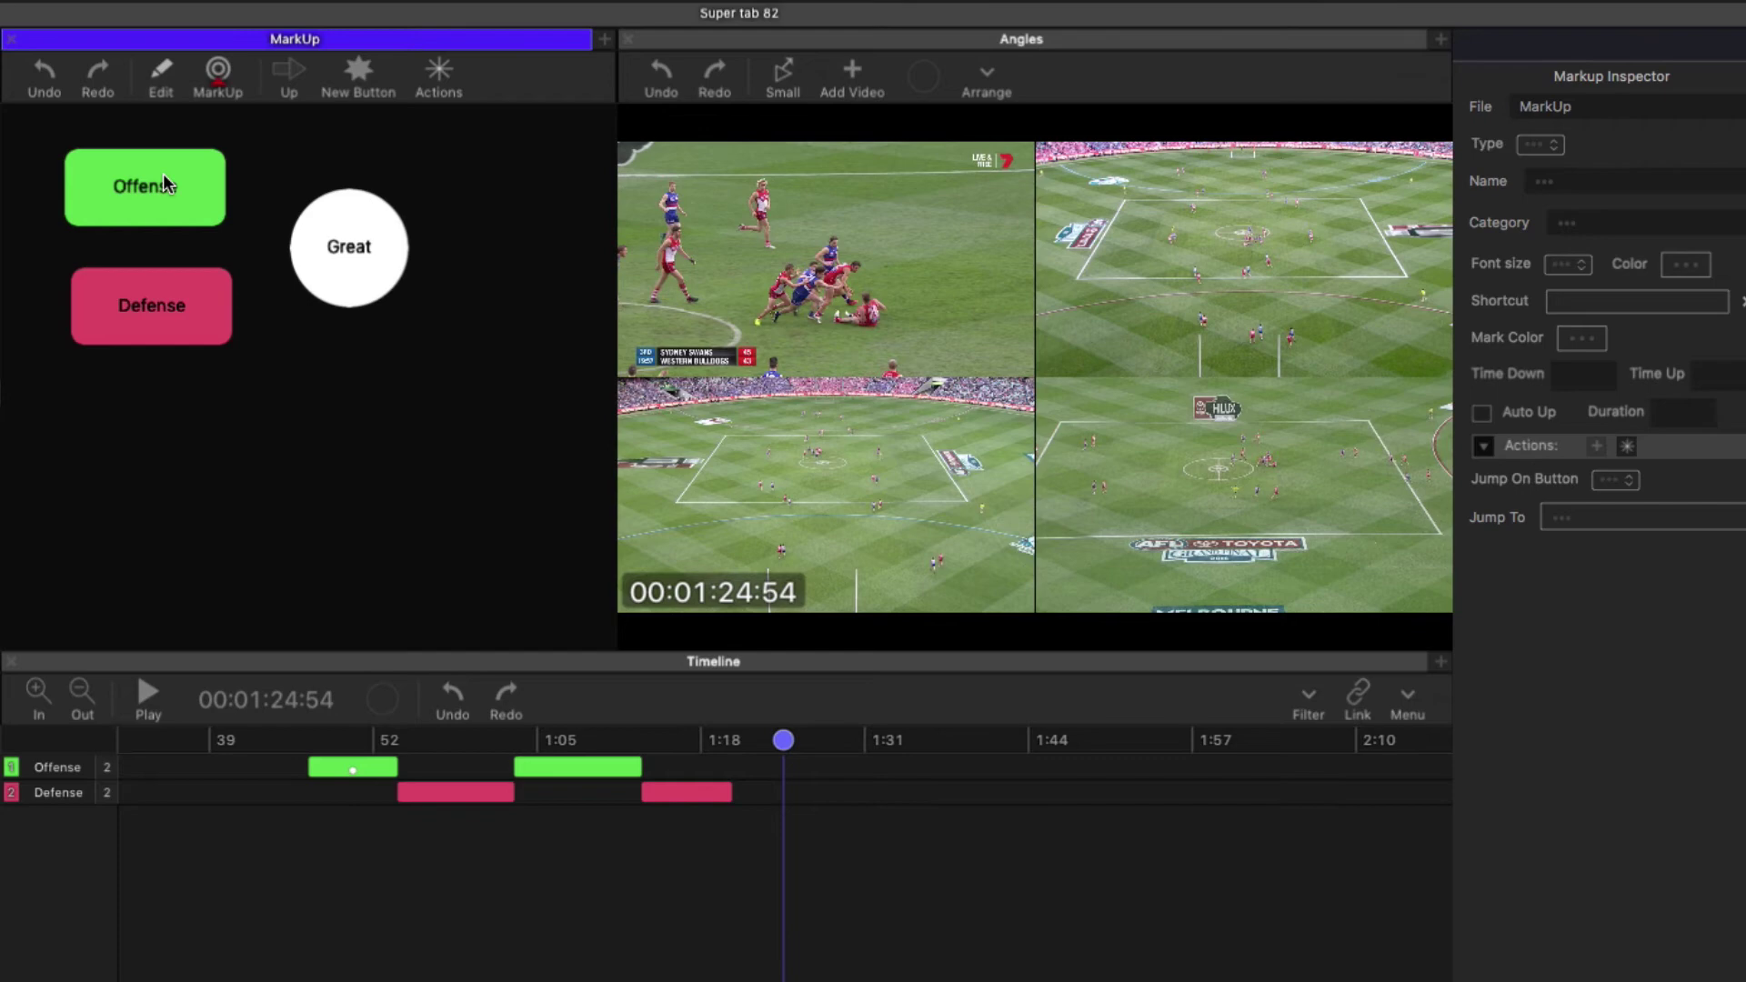
{"action": "left_click", "coordinate": [528, 769]}
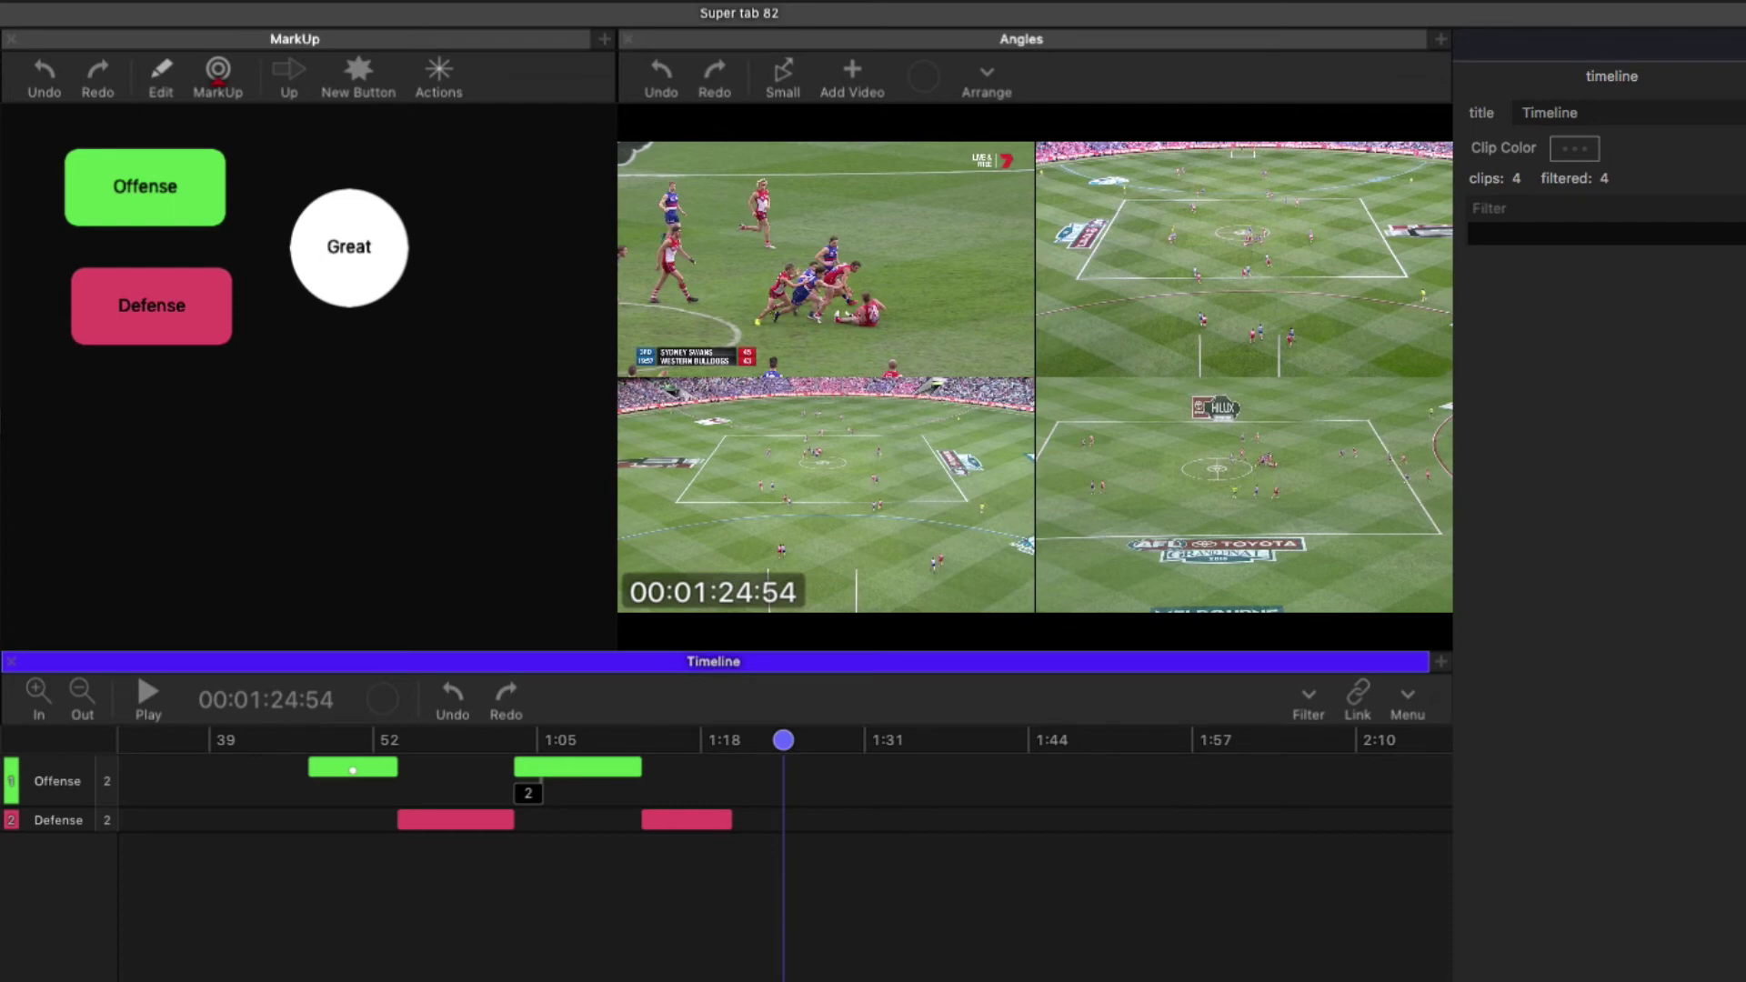
- Split a new Composer pane off to the right of the Timeline pane
{"action": "left_click", "coordinate": [1440, 664]}
{"action": "left_click", "coordinate": [1496, 701]}
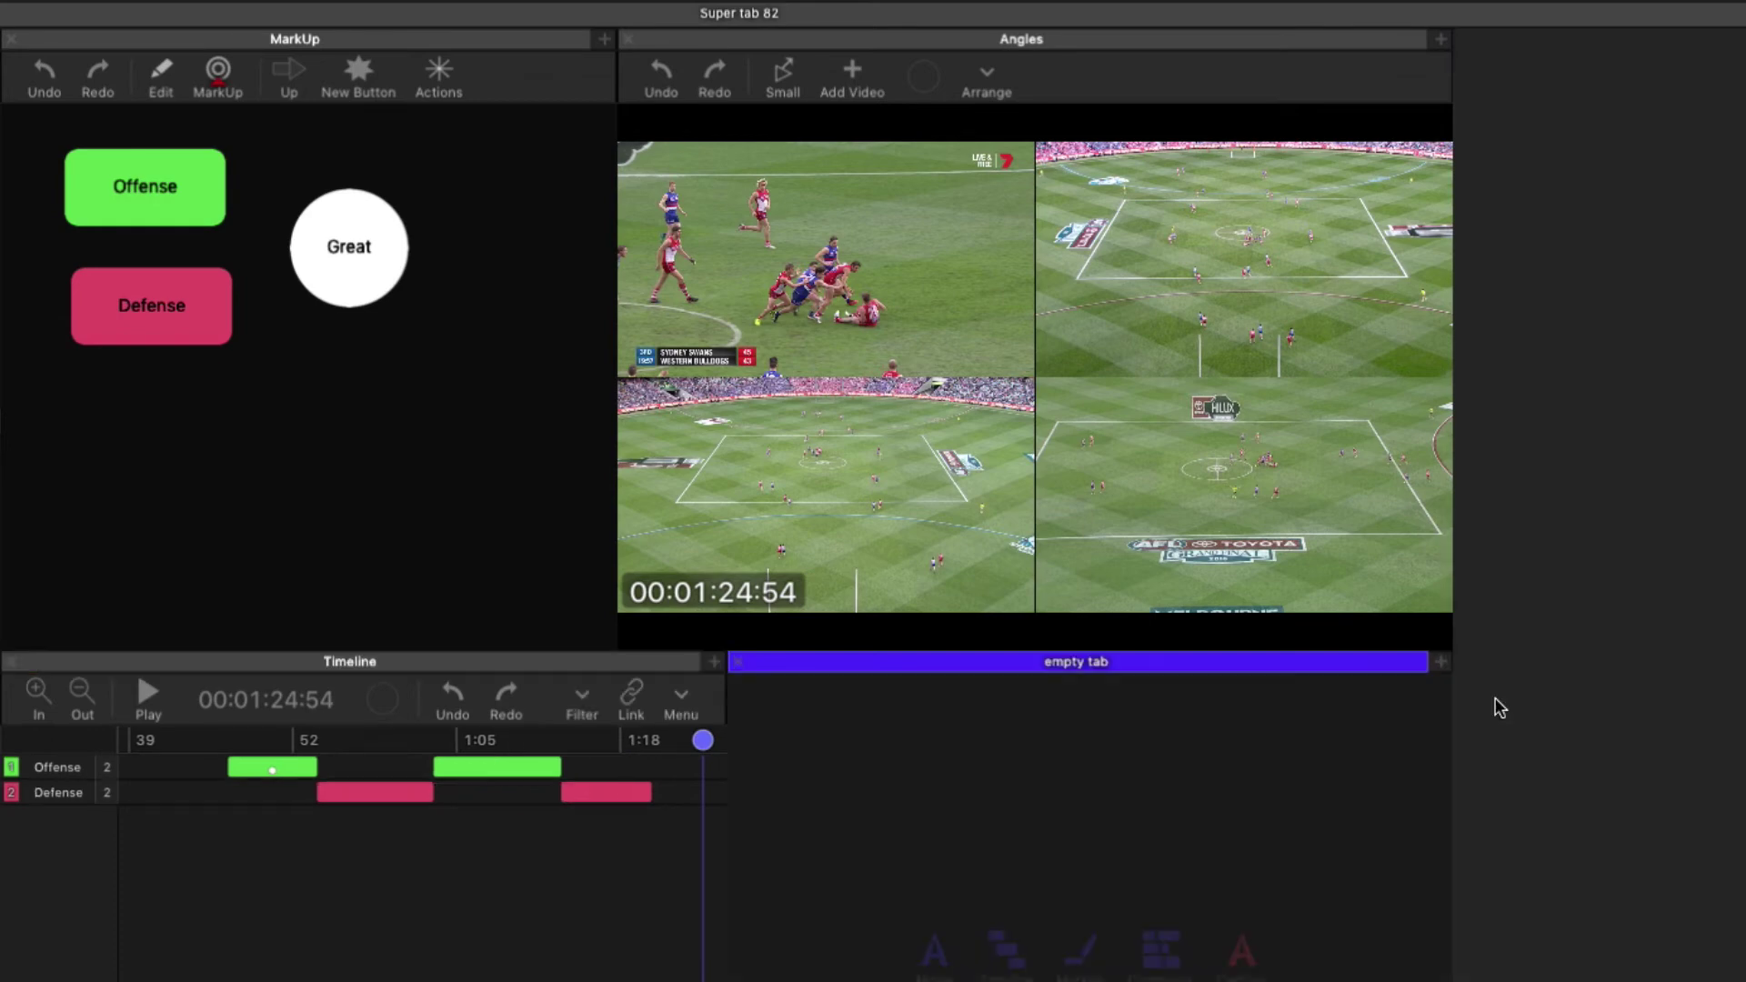
{"action": "left_click", "coordinate": [1160, 952]}
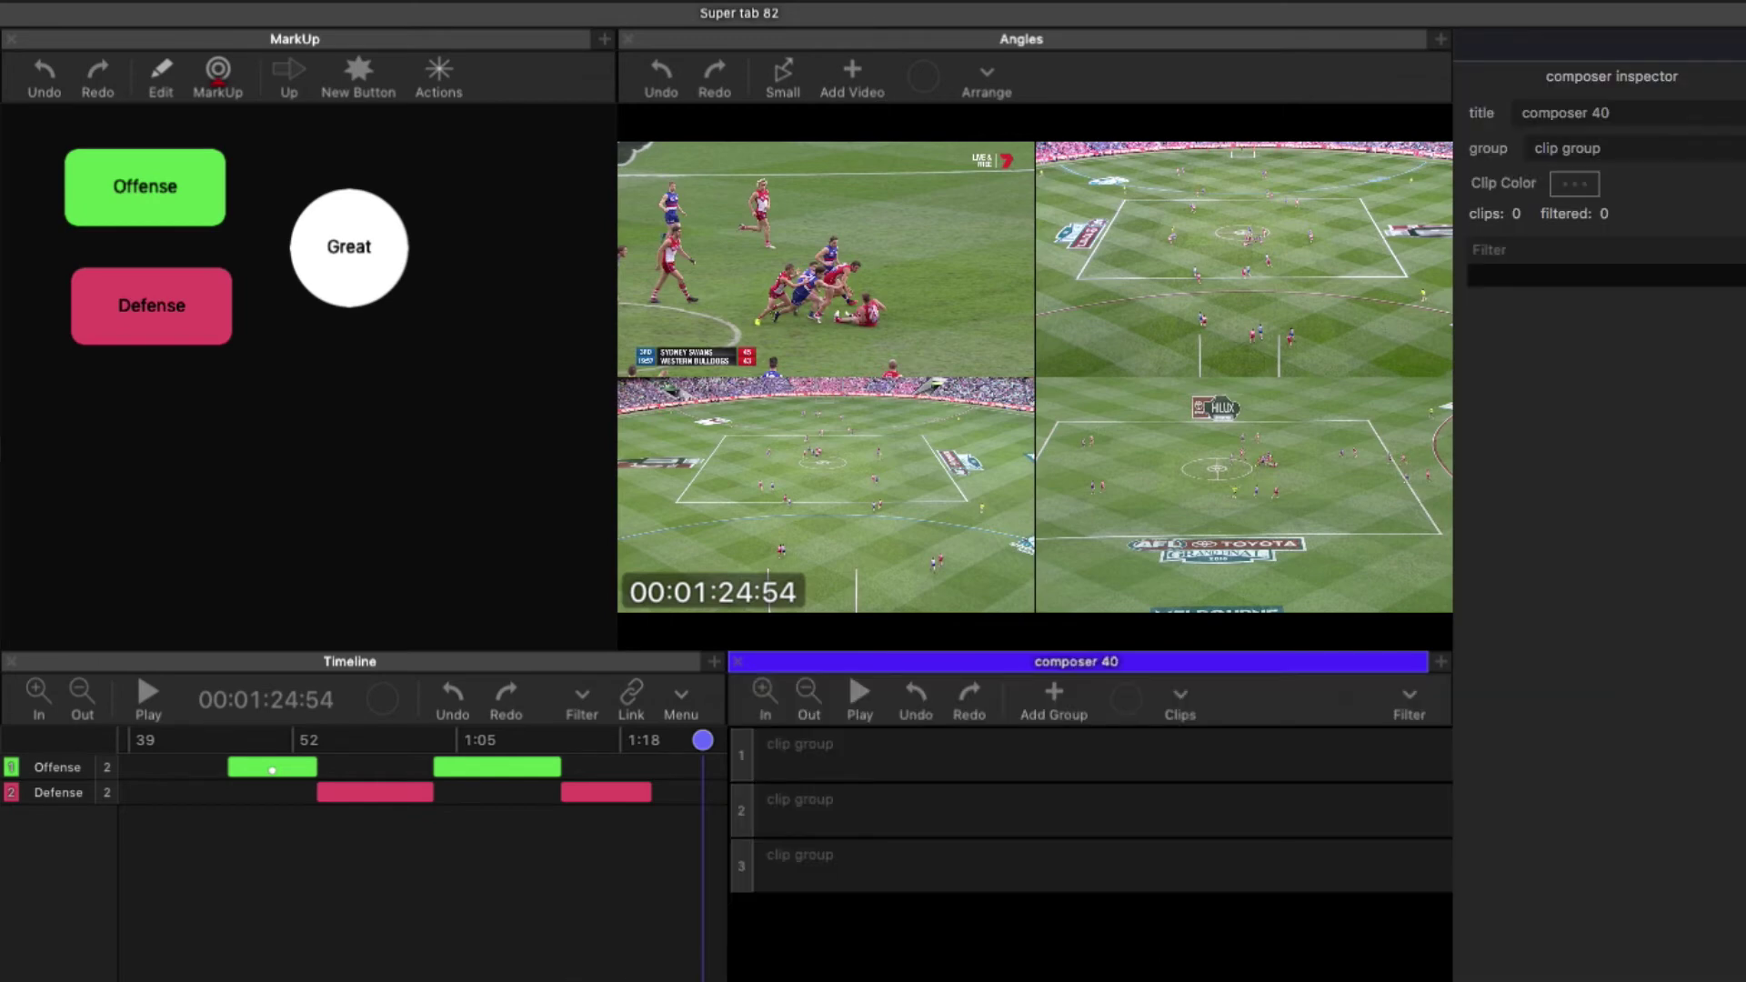
- Put the first Offense clip in composer group 1 and the first Defense clip in group 2, then scrub the Offense clip
{"action": "left_click", "coordinate": [271, 768]}
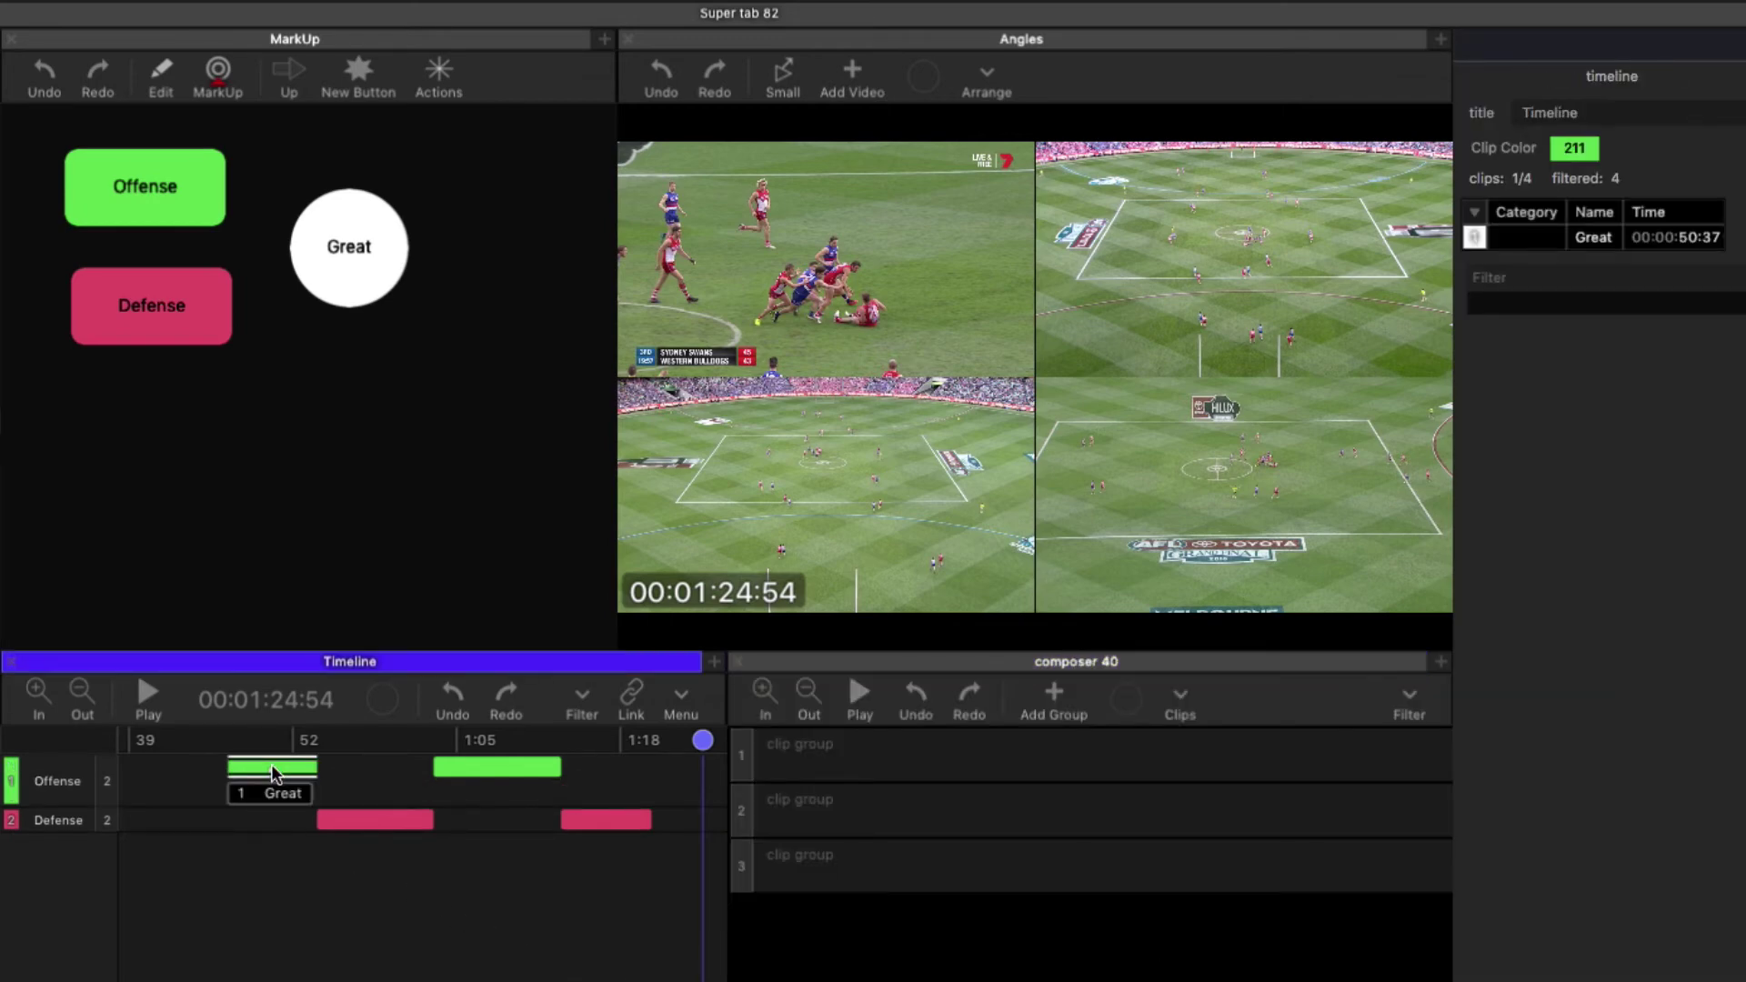
{"action": "left_click_drag", "start_coordinate": [271, 764], "coordinate": [769, 750]}
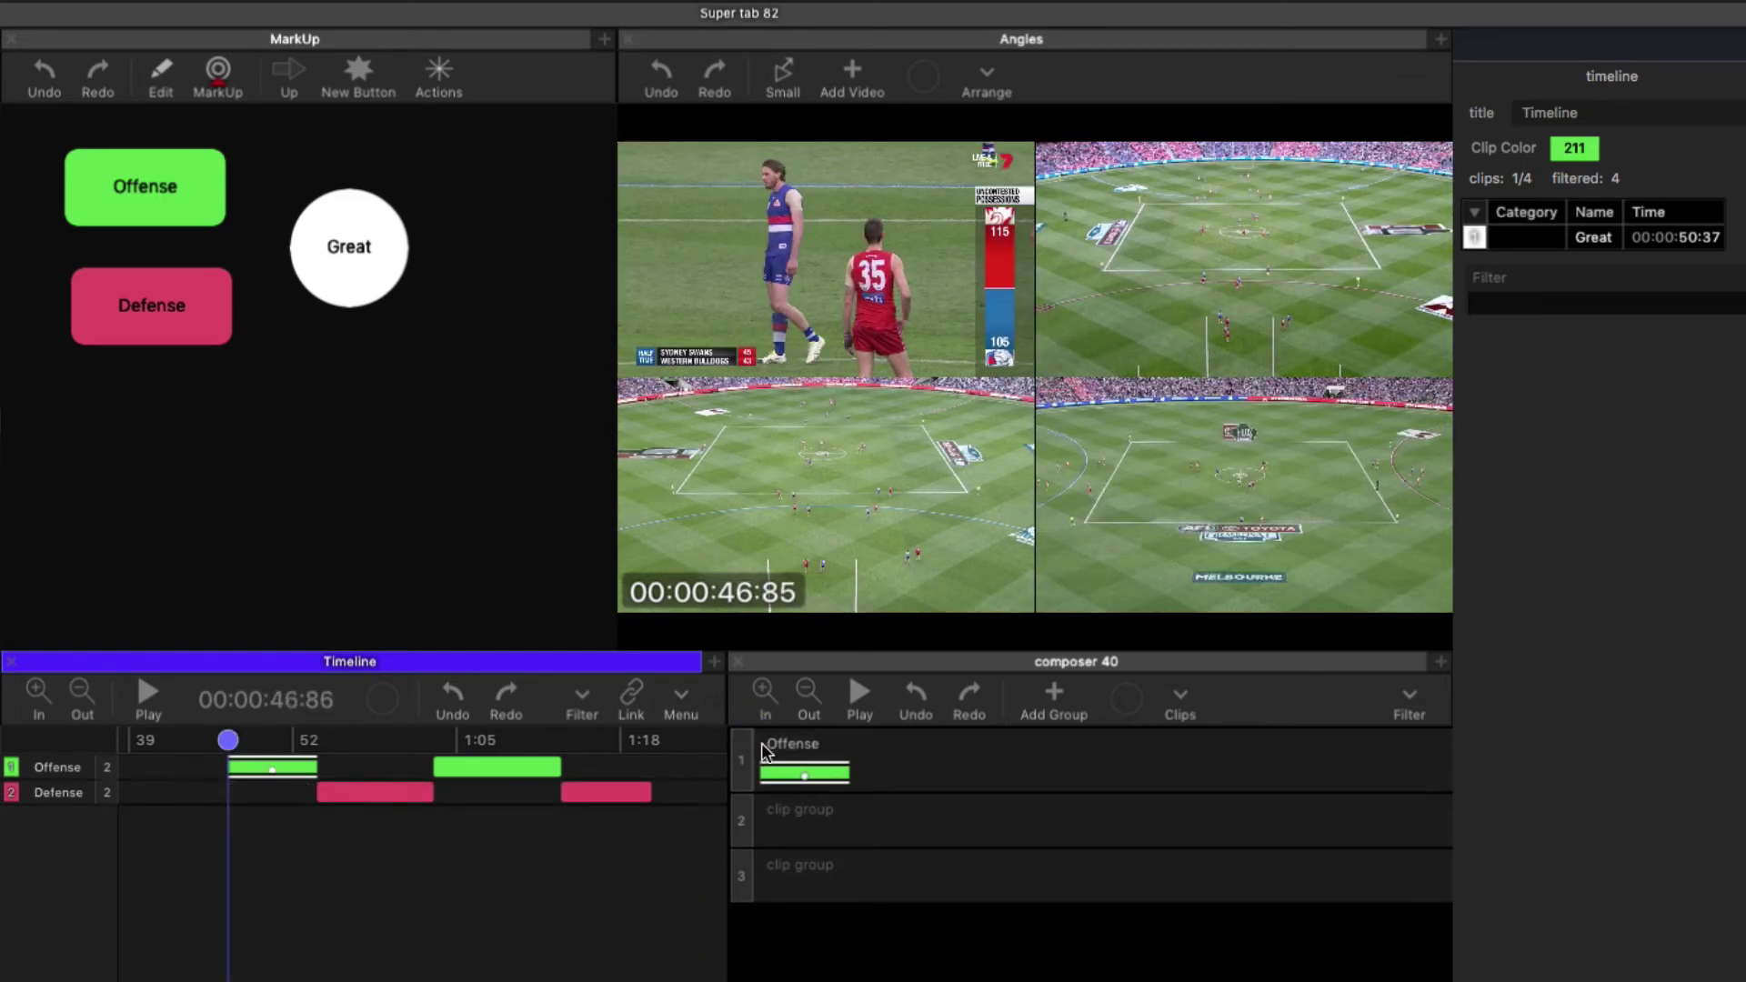
{"action": "mouse_move", "coordinate": [421, 798]}
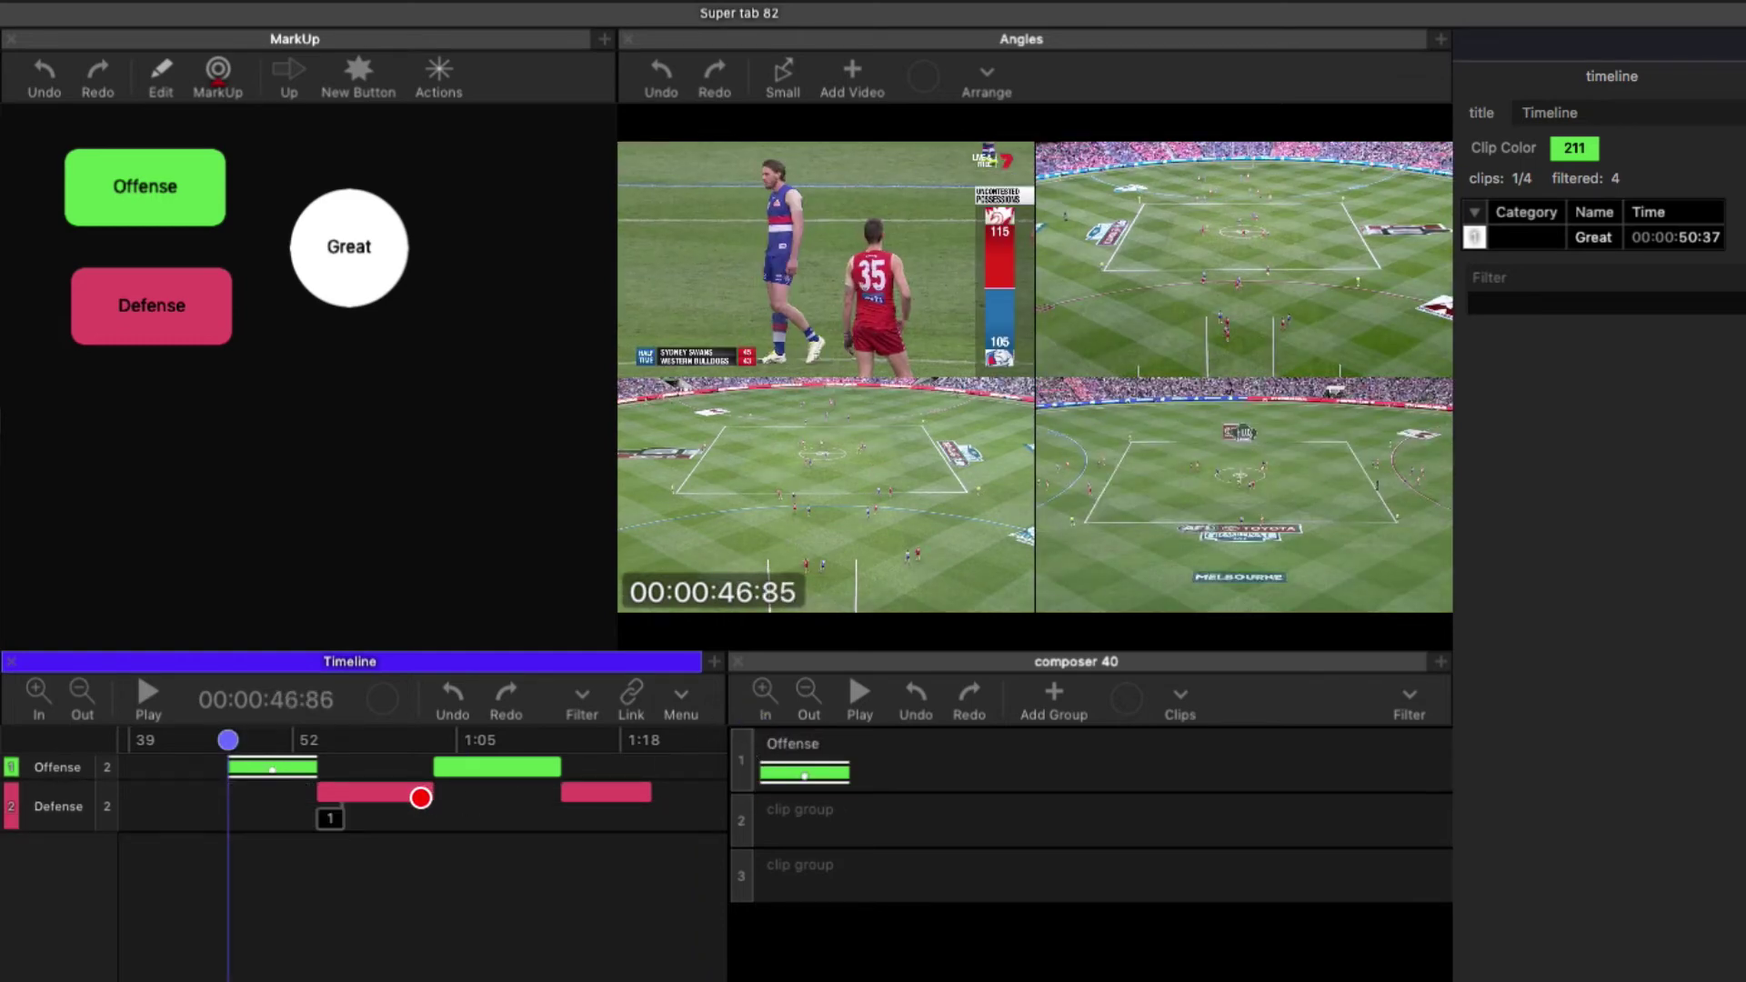
{"action": "left_click_drag", "start_coordinate": [421, 797], "coordinate": [847, 832]}
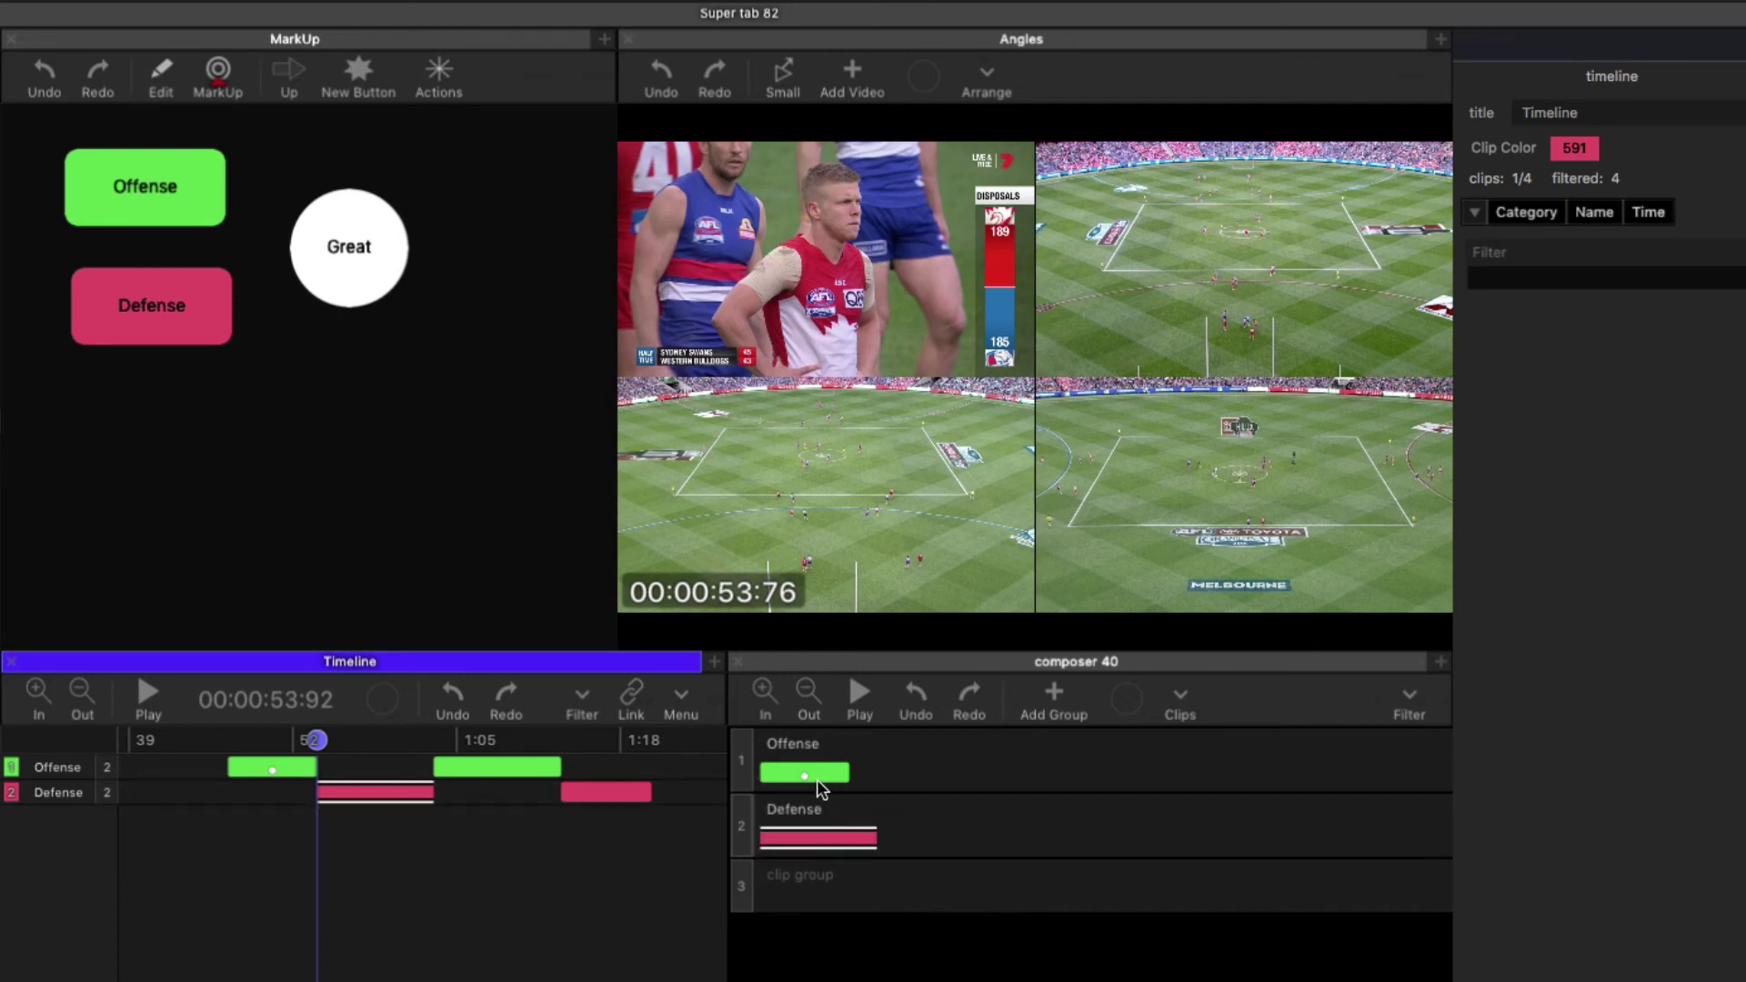
{"action": "left_click", "coordinate": [814, 775]}
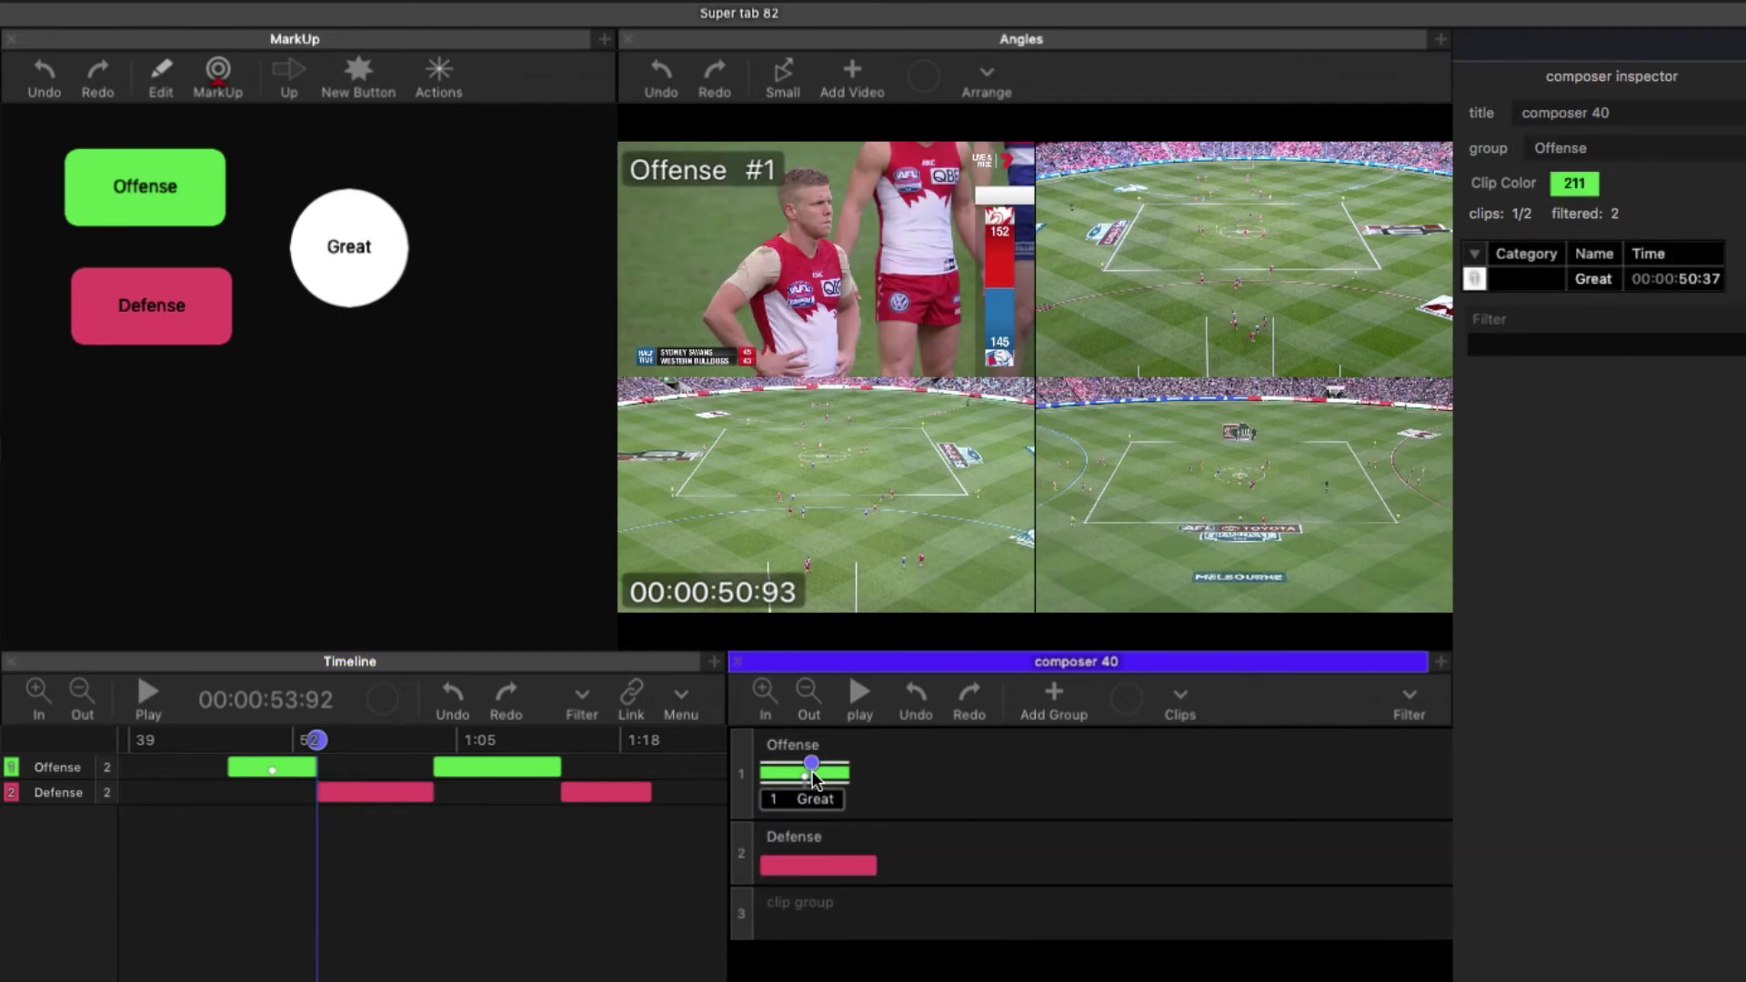
{"action": "mouse_move", "coordinate": [813, 773]}
{"action": "left_mouse_down"}
{"action": "mouse_move", "coordinate": [831, 776]}
{"action": "mouse_move", "coordinate": [794, 783]}
{"action": "left_mouse_up"}
- Trim the Offense clip to start at 00:00:47:12 and play the composer into the Defense clip
{"action": "left_click", "coordinate": [795, 785]}
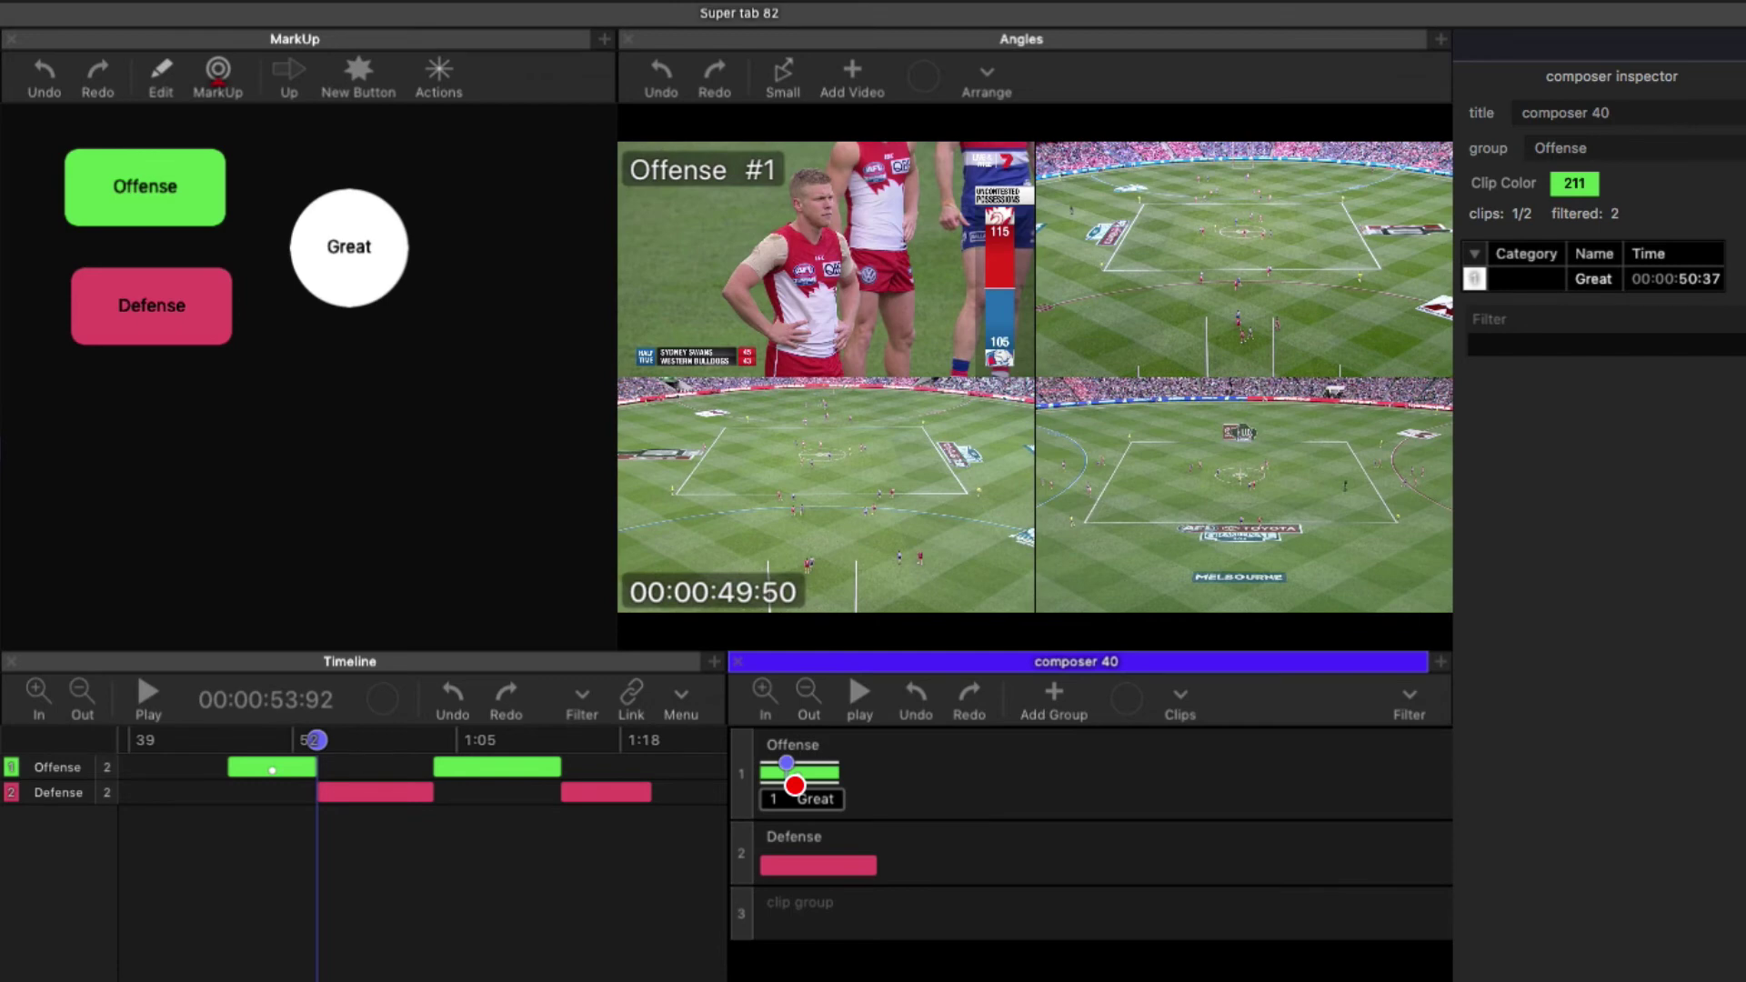
{"action": "left_click_drag", "start_coordinate": [783, 773], "coordinate": [783, 772]}
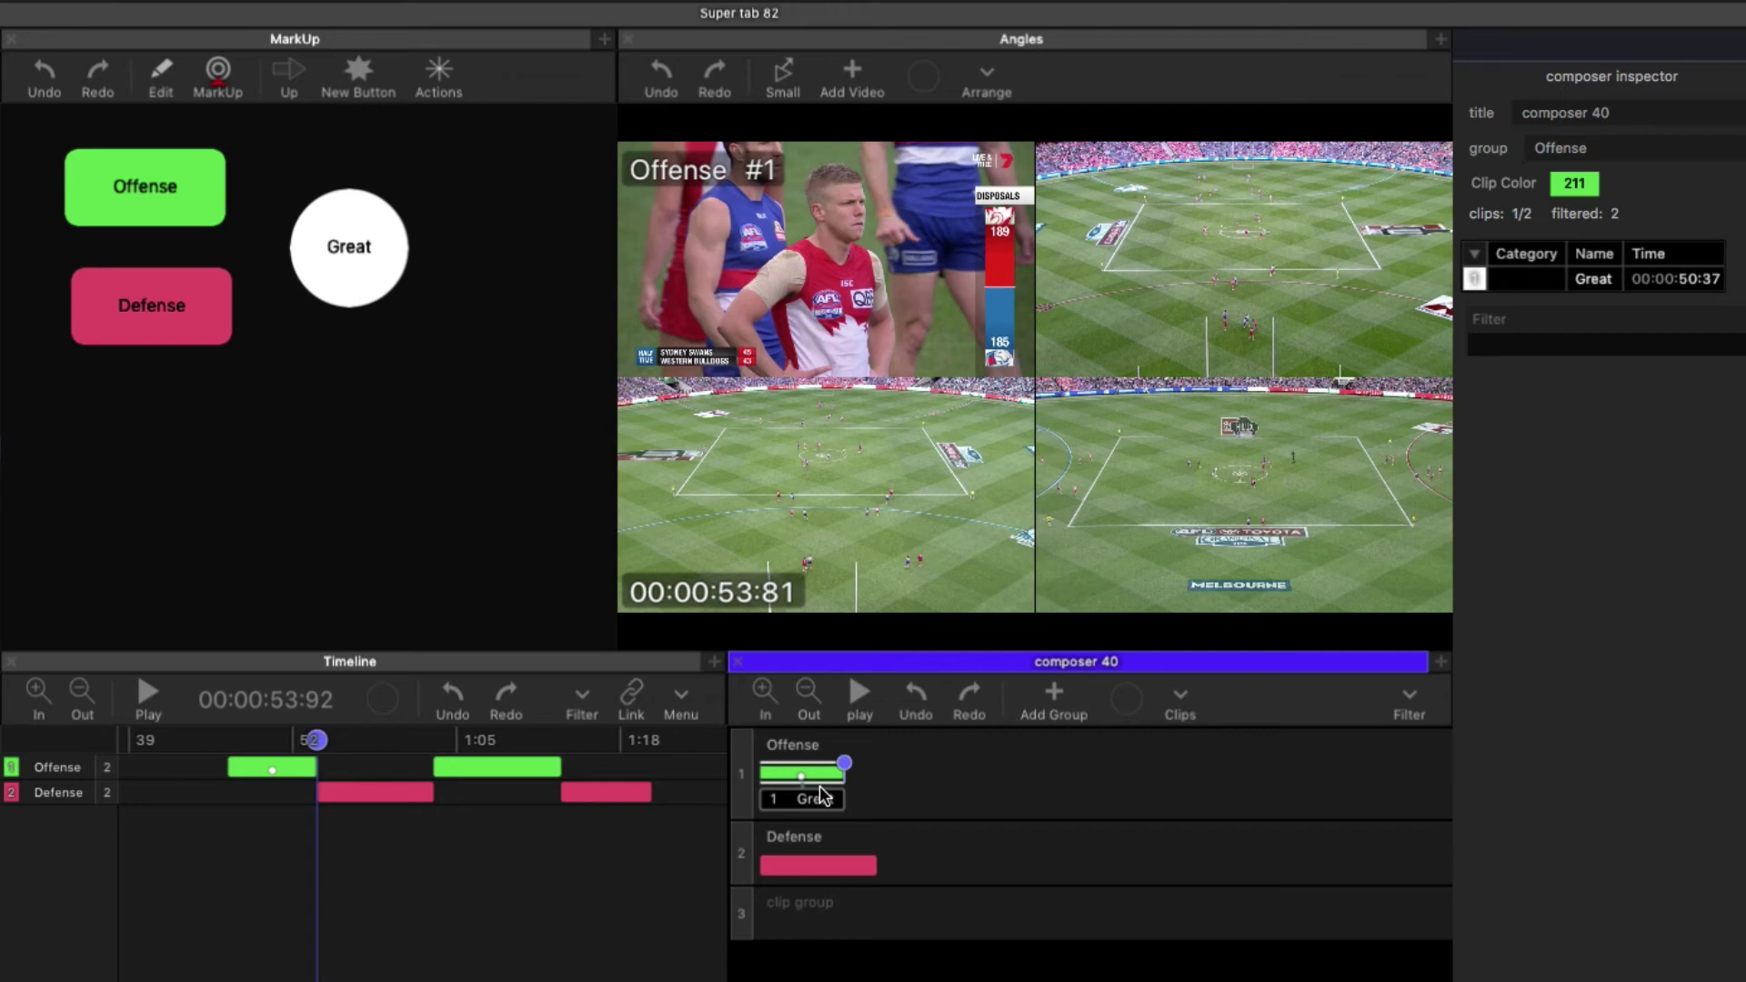
{"action": "left_click", "coordinate": [827, 784]}
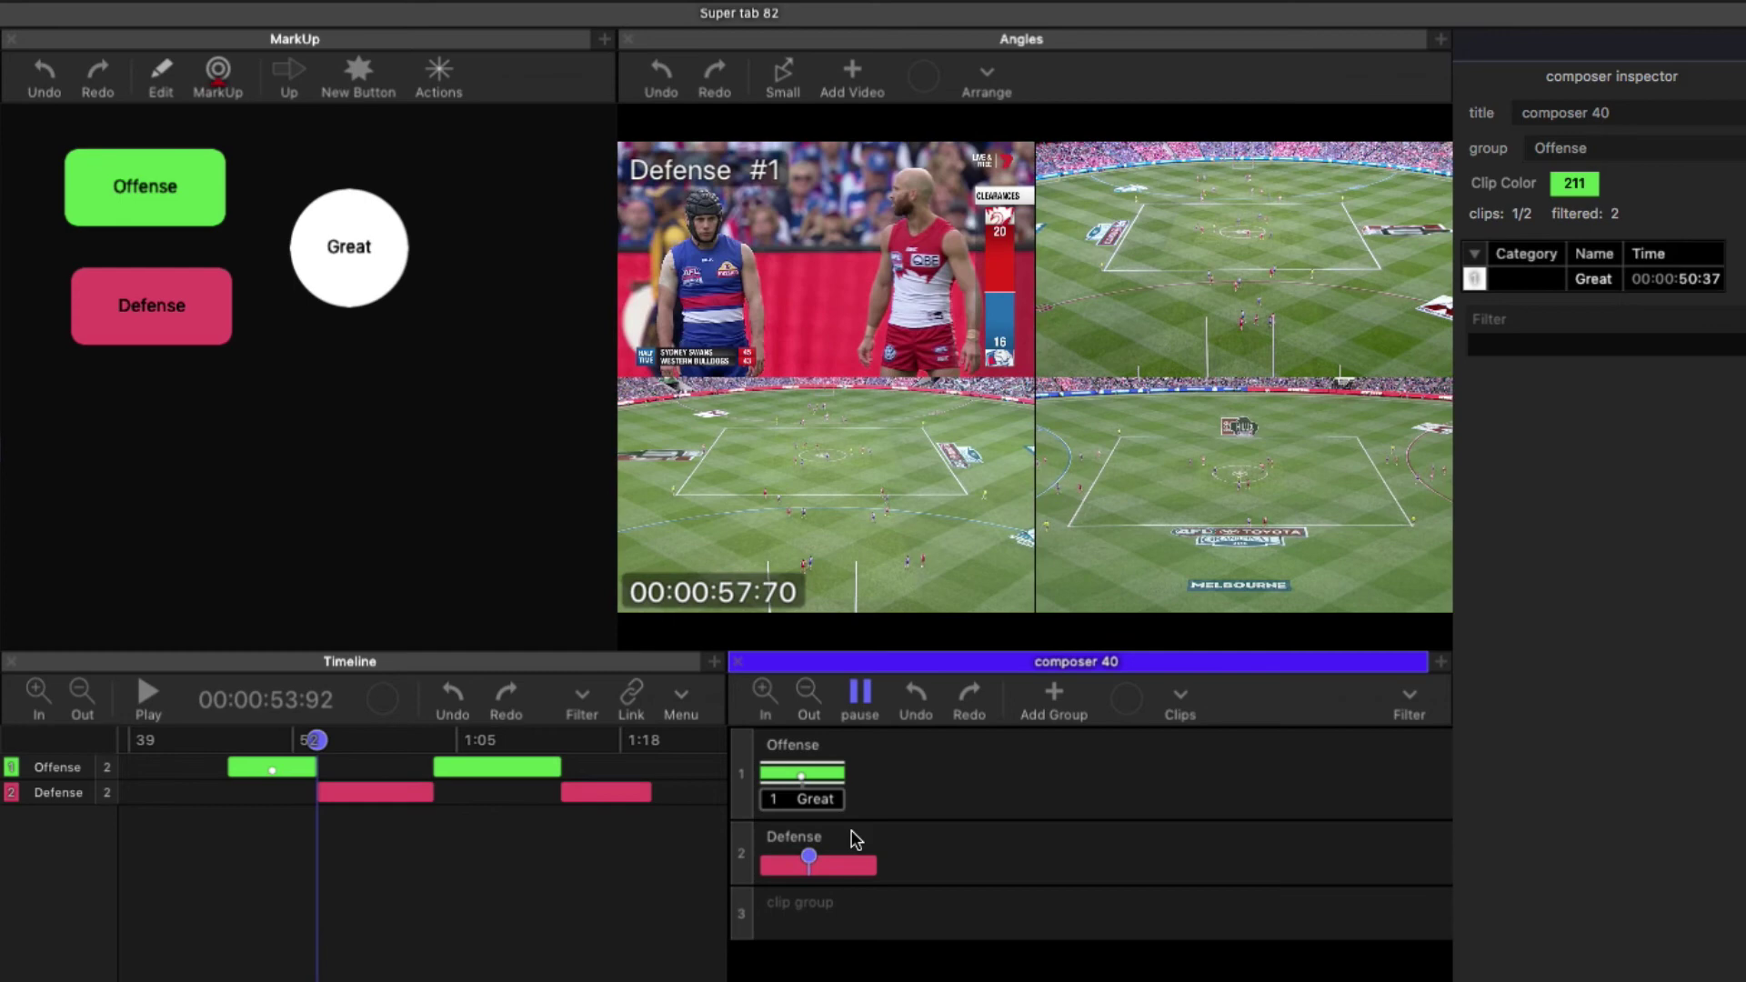
- Replay composer 40 from the Offense clip and stop at 00:00:58:08 in the Defense clip
{"action": "key", "text": "space"}
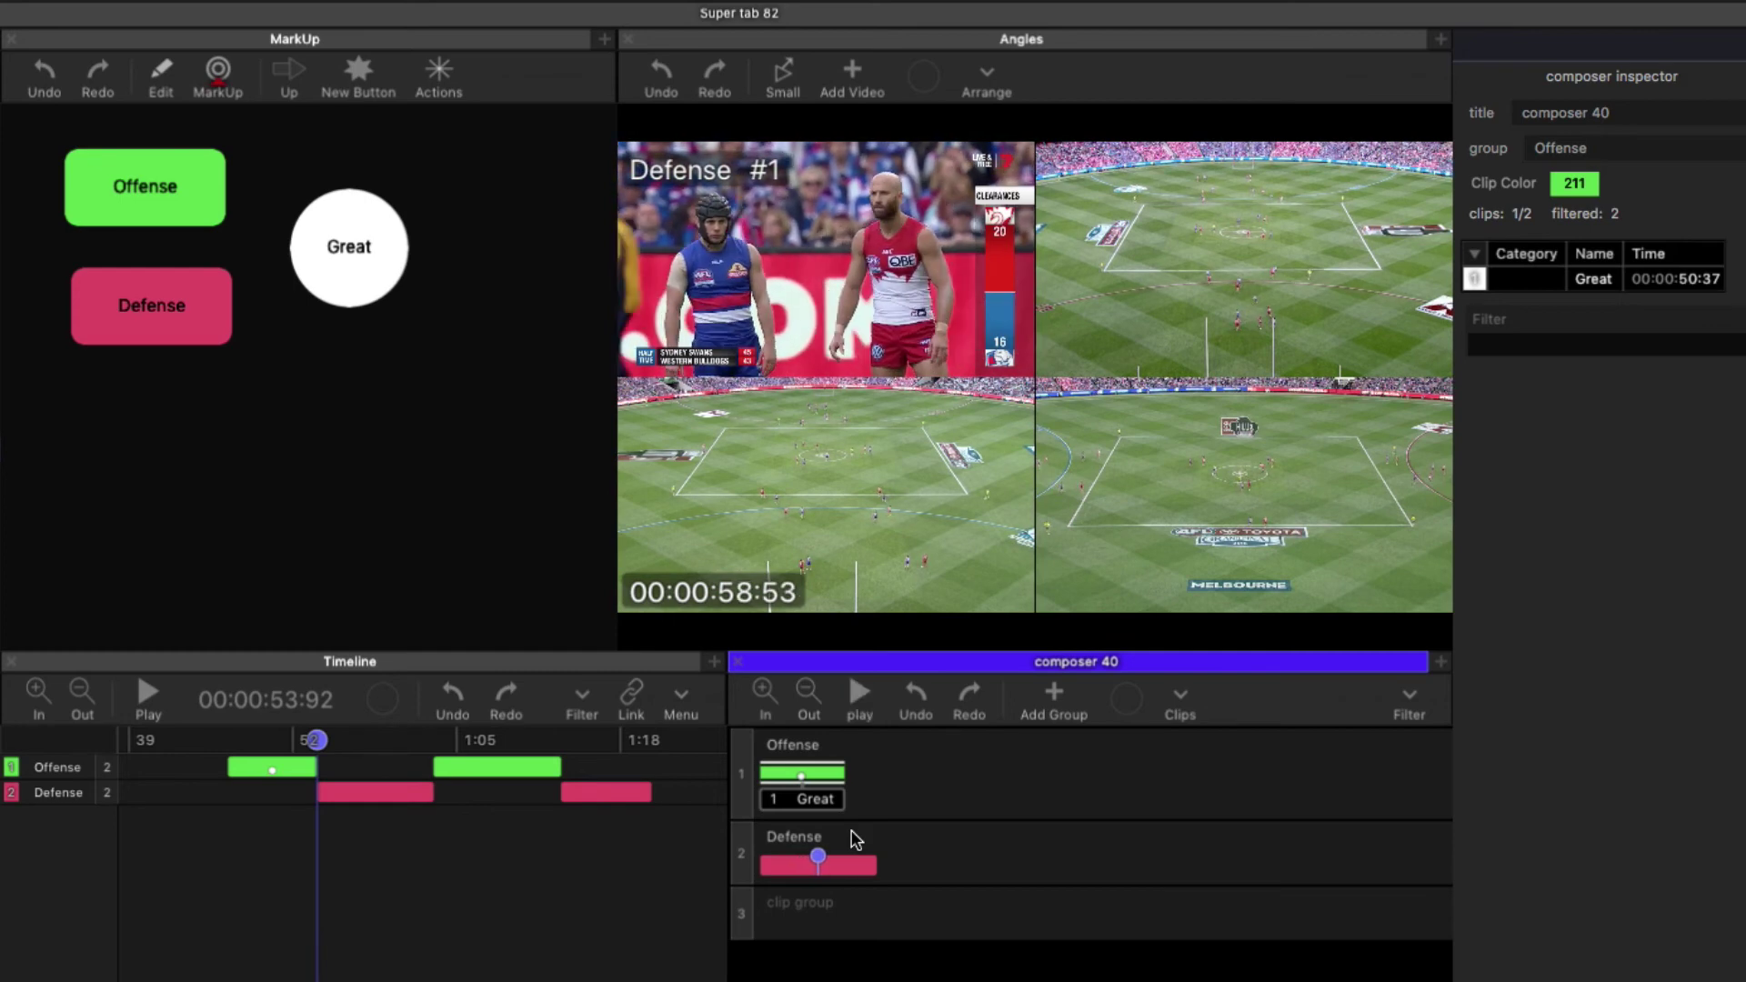
{"action": "left_click", "coordinate": [824, 773]}
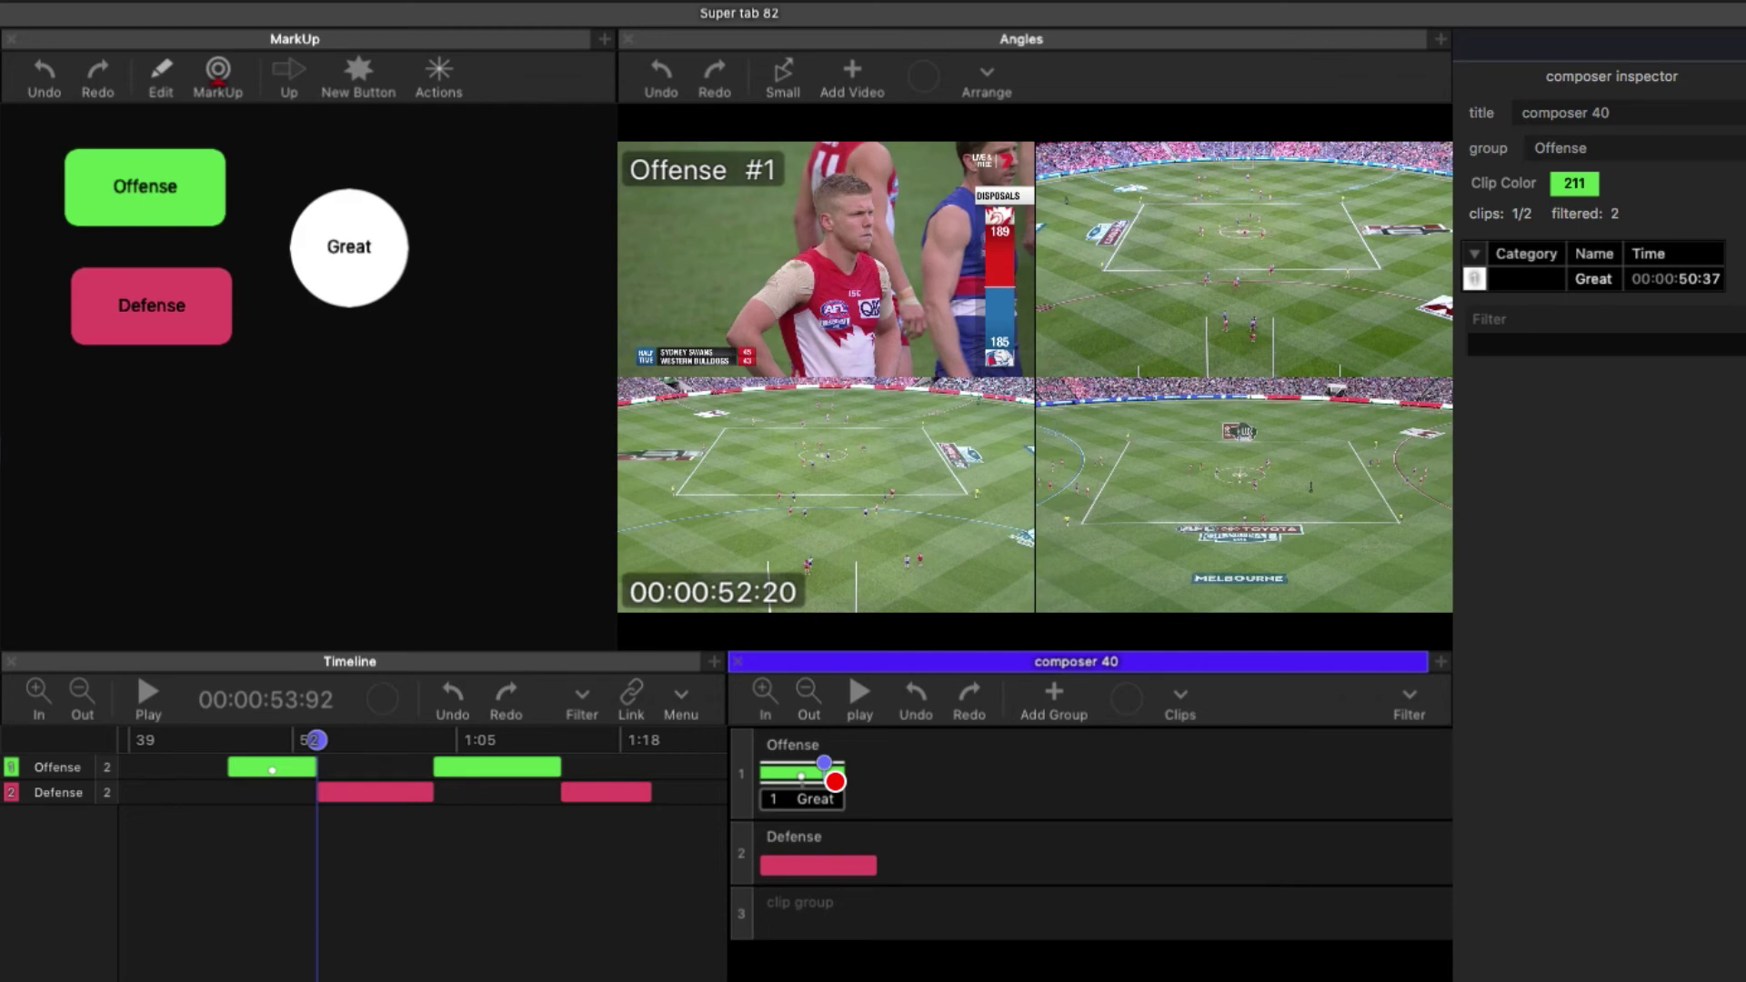
{"action": "left_click", "coordinate": [829, 777]}
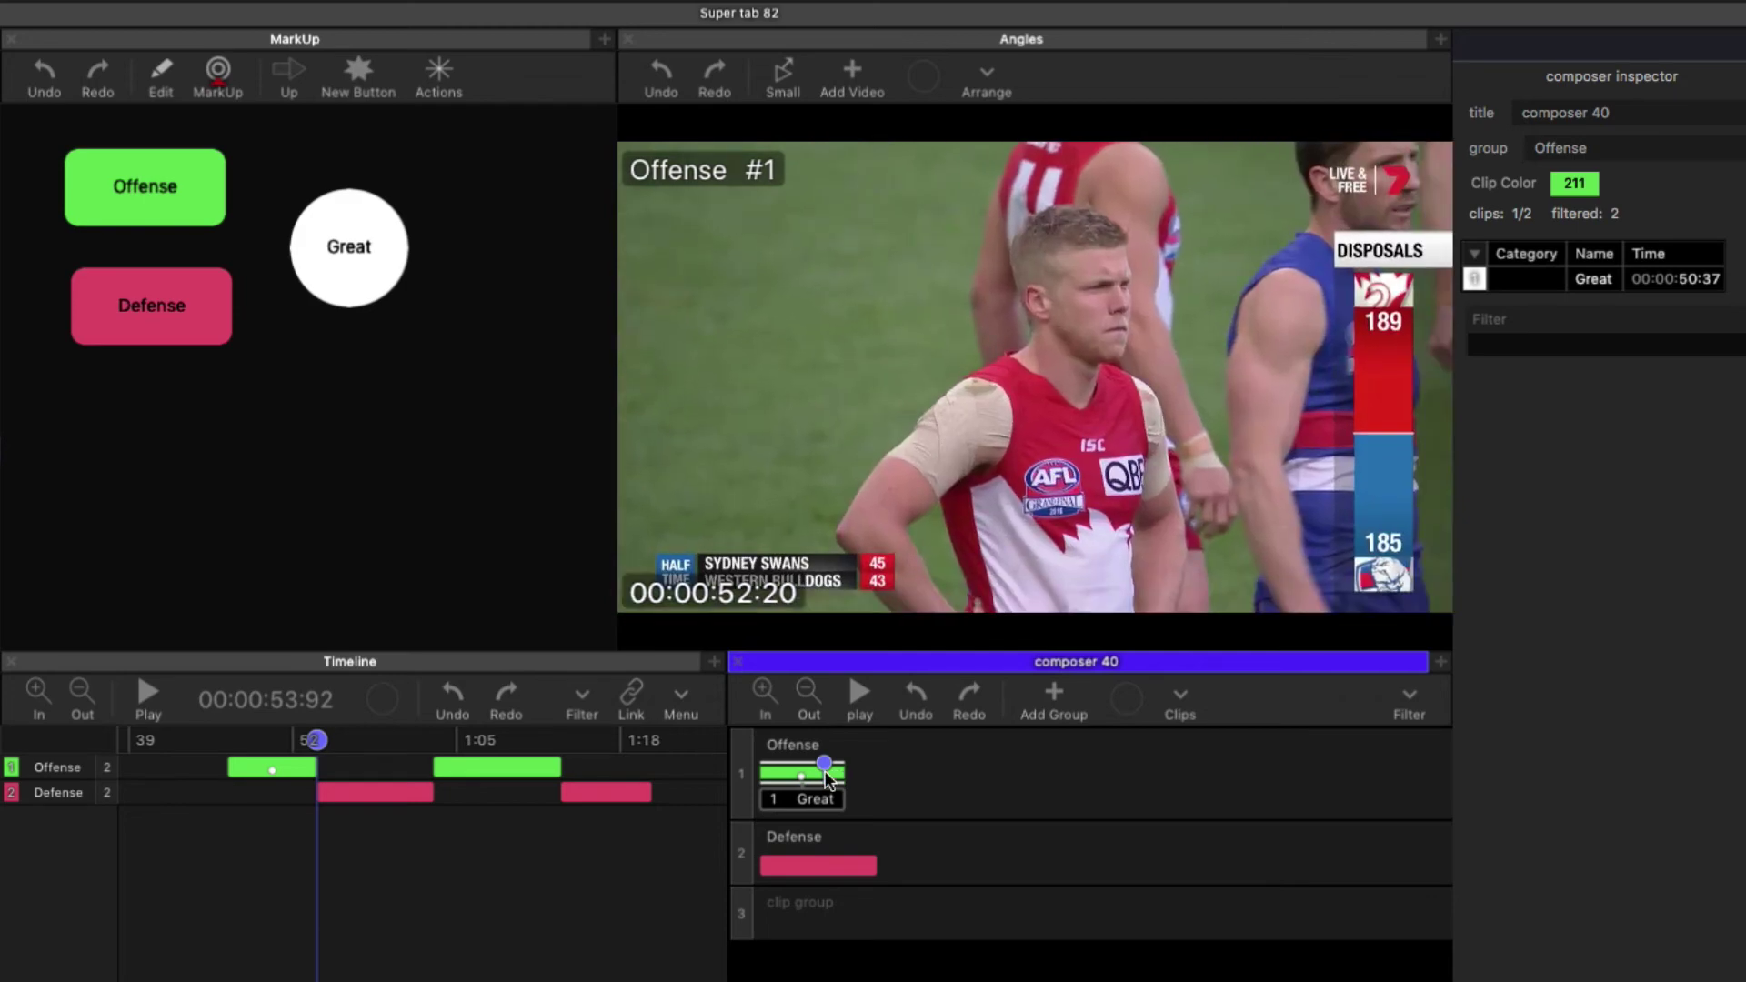
{"action": "left_click", "coordinate": [908, 423]}
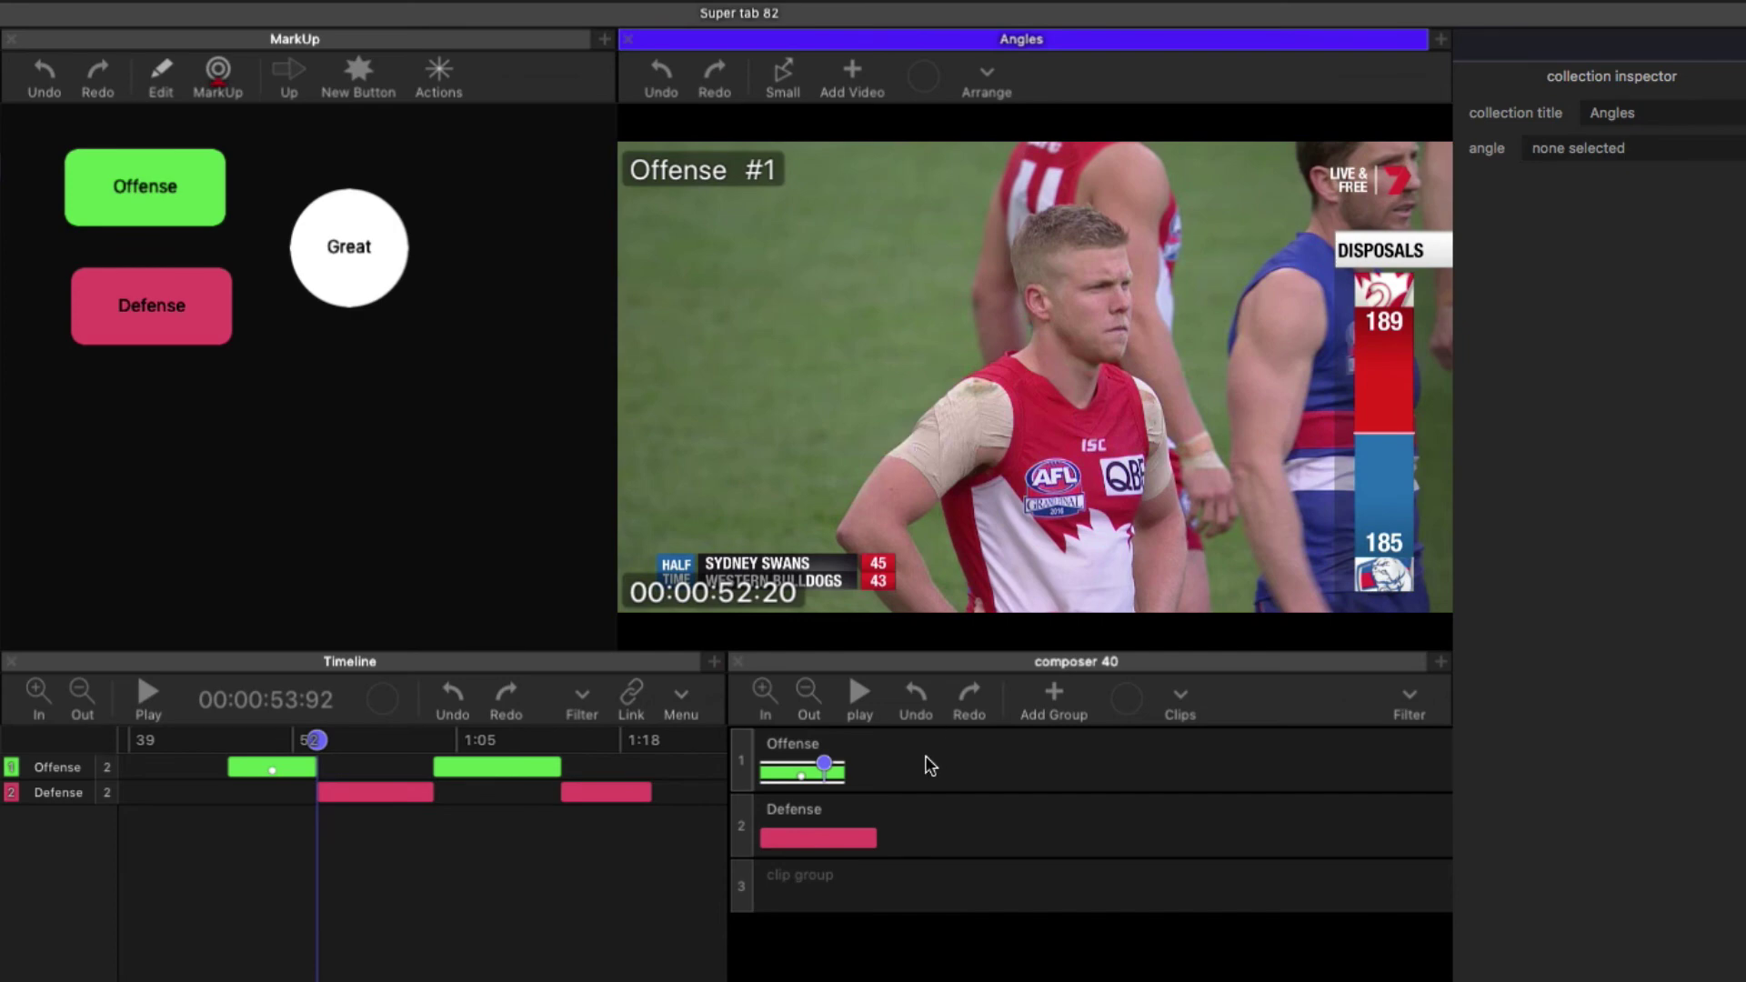
{"action": "key", "text": "space"}
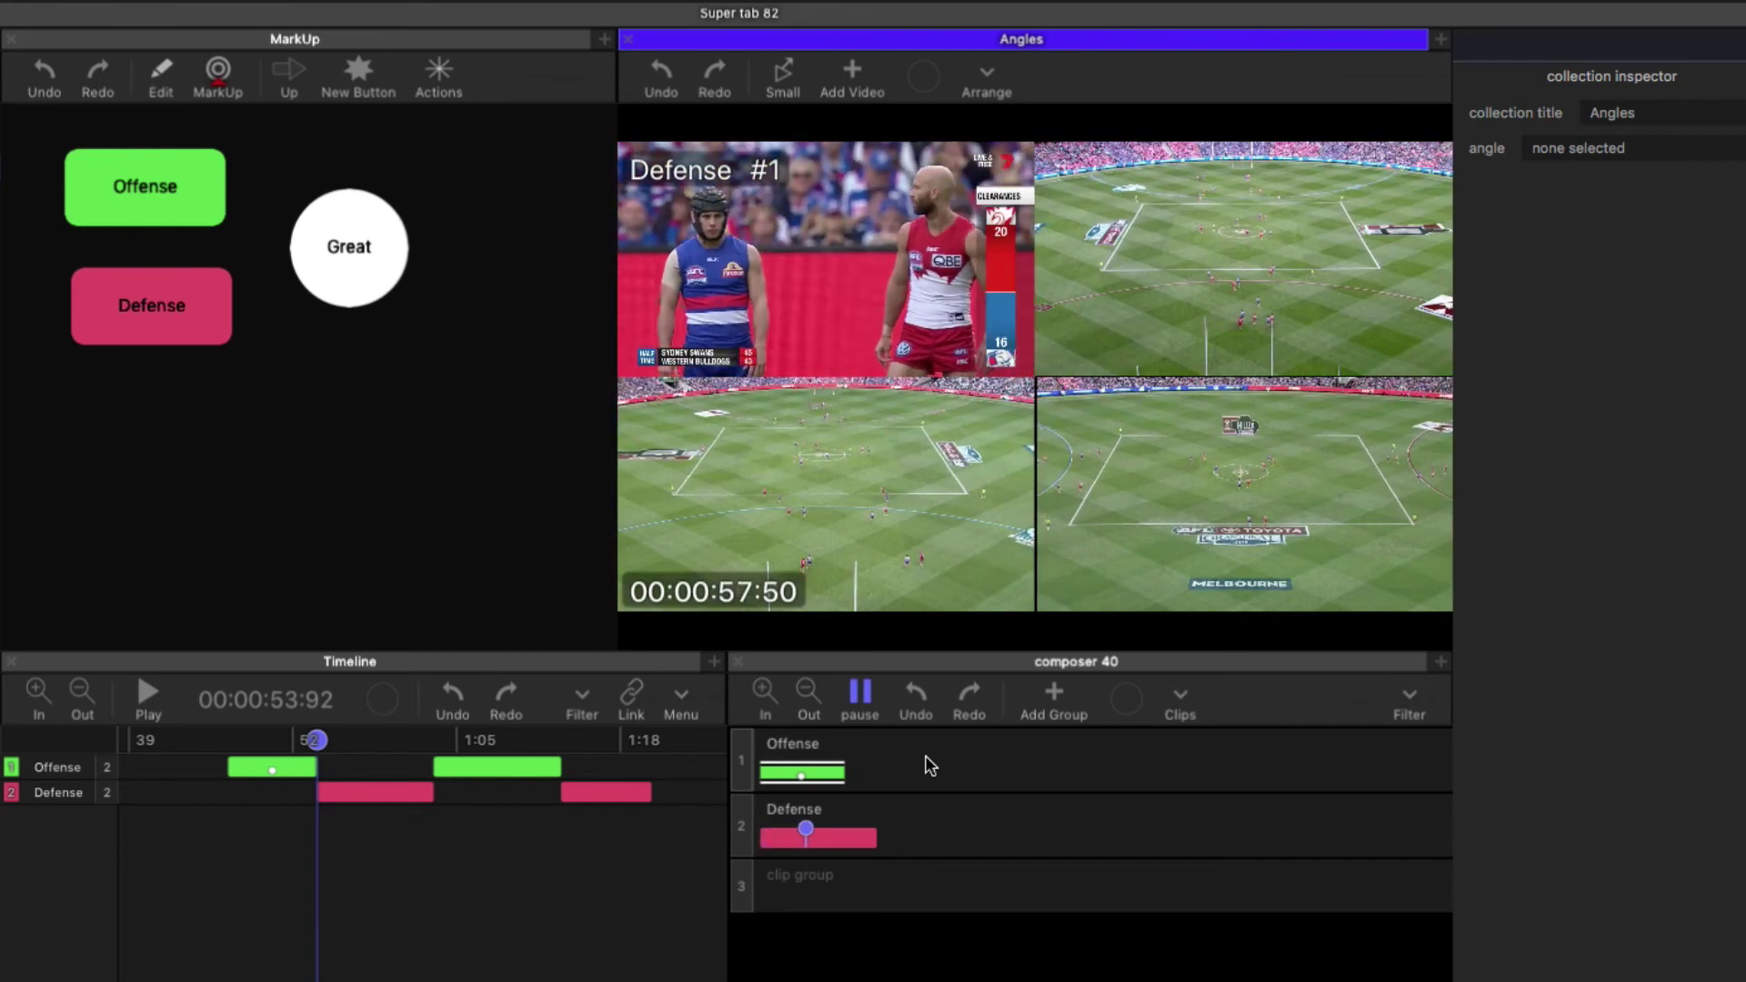
{"action": "key", "text": "space"}
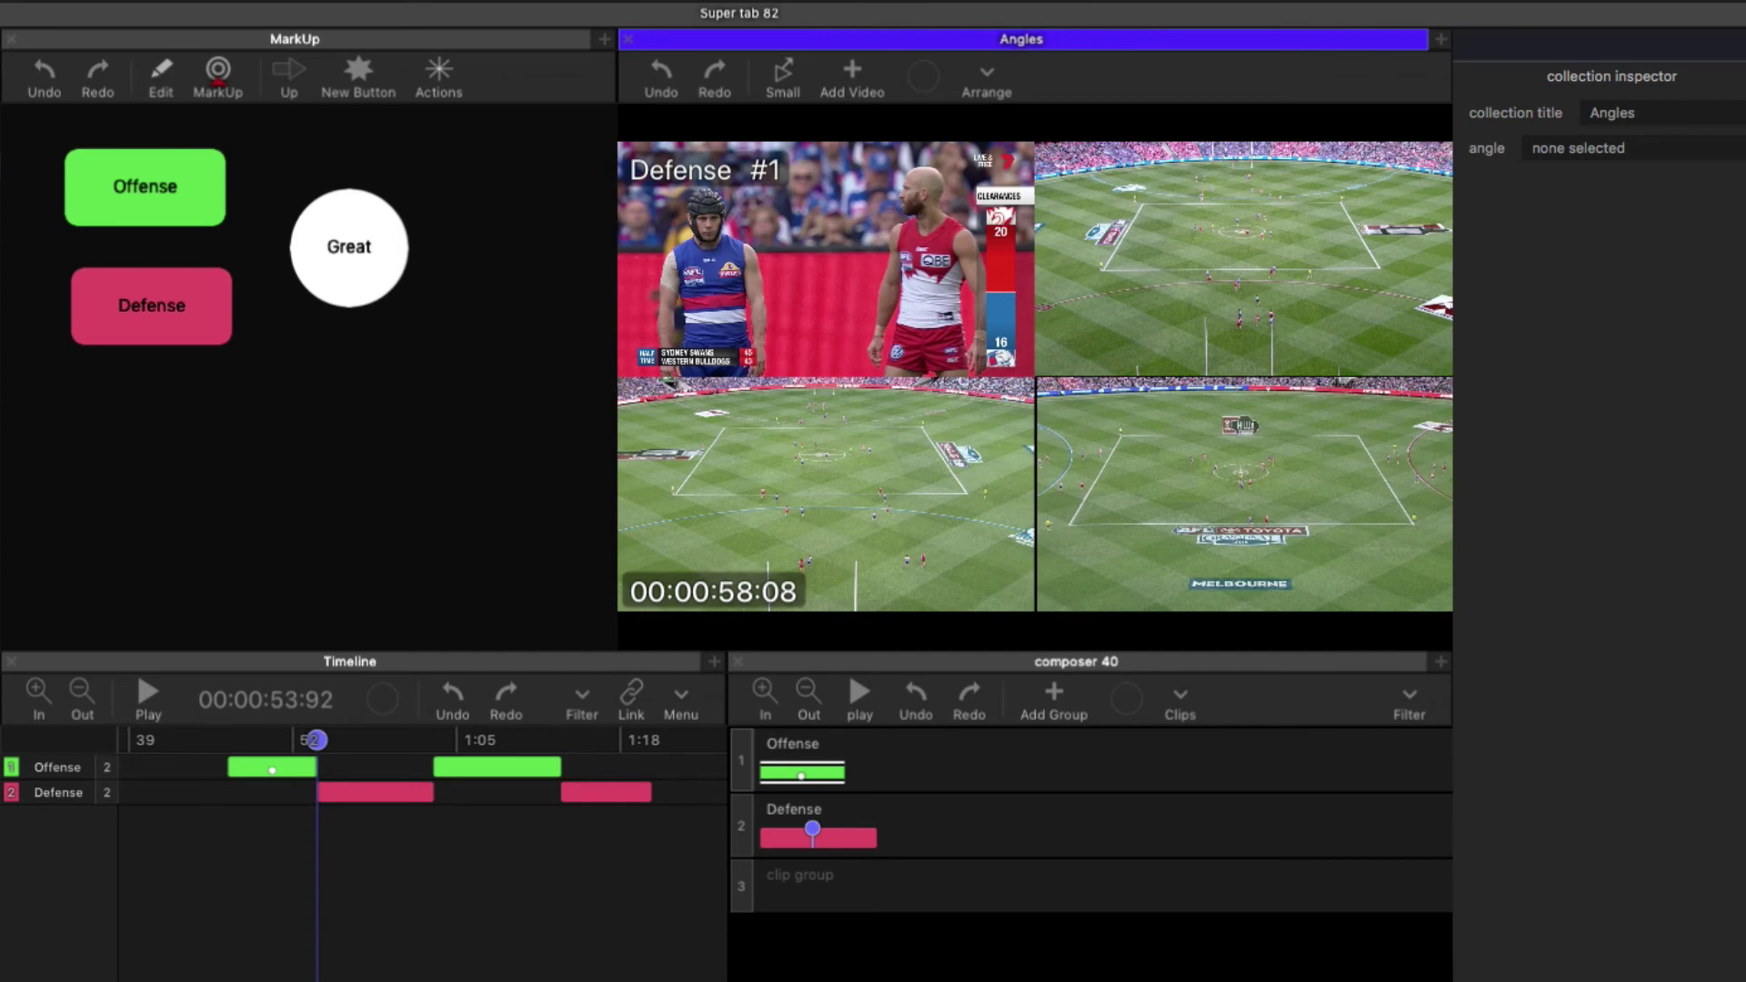
- Create a Photo Essay Keynote presentation and add a Photo - Horizontal Alt slide
{"action": "key", "text": "super+o"}
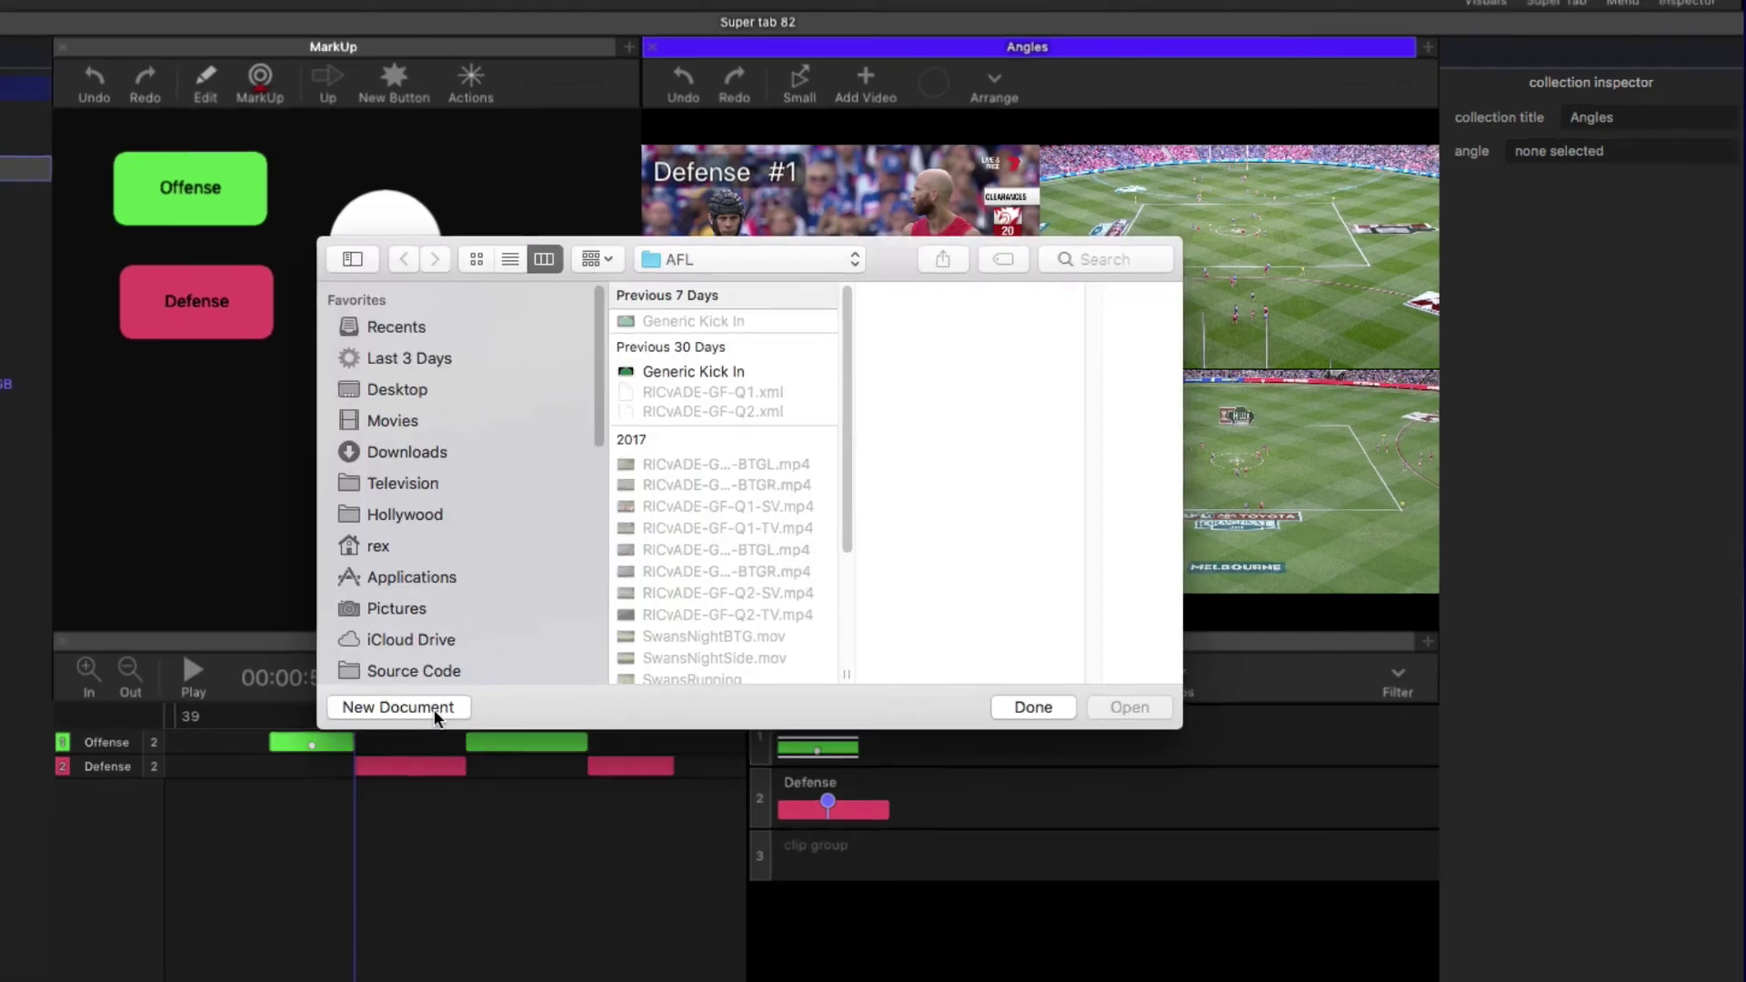
{"action": "left_click", "coordinate": [401, 730]}
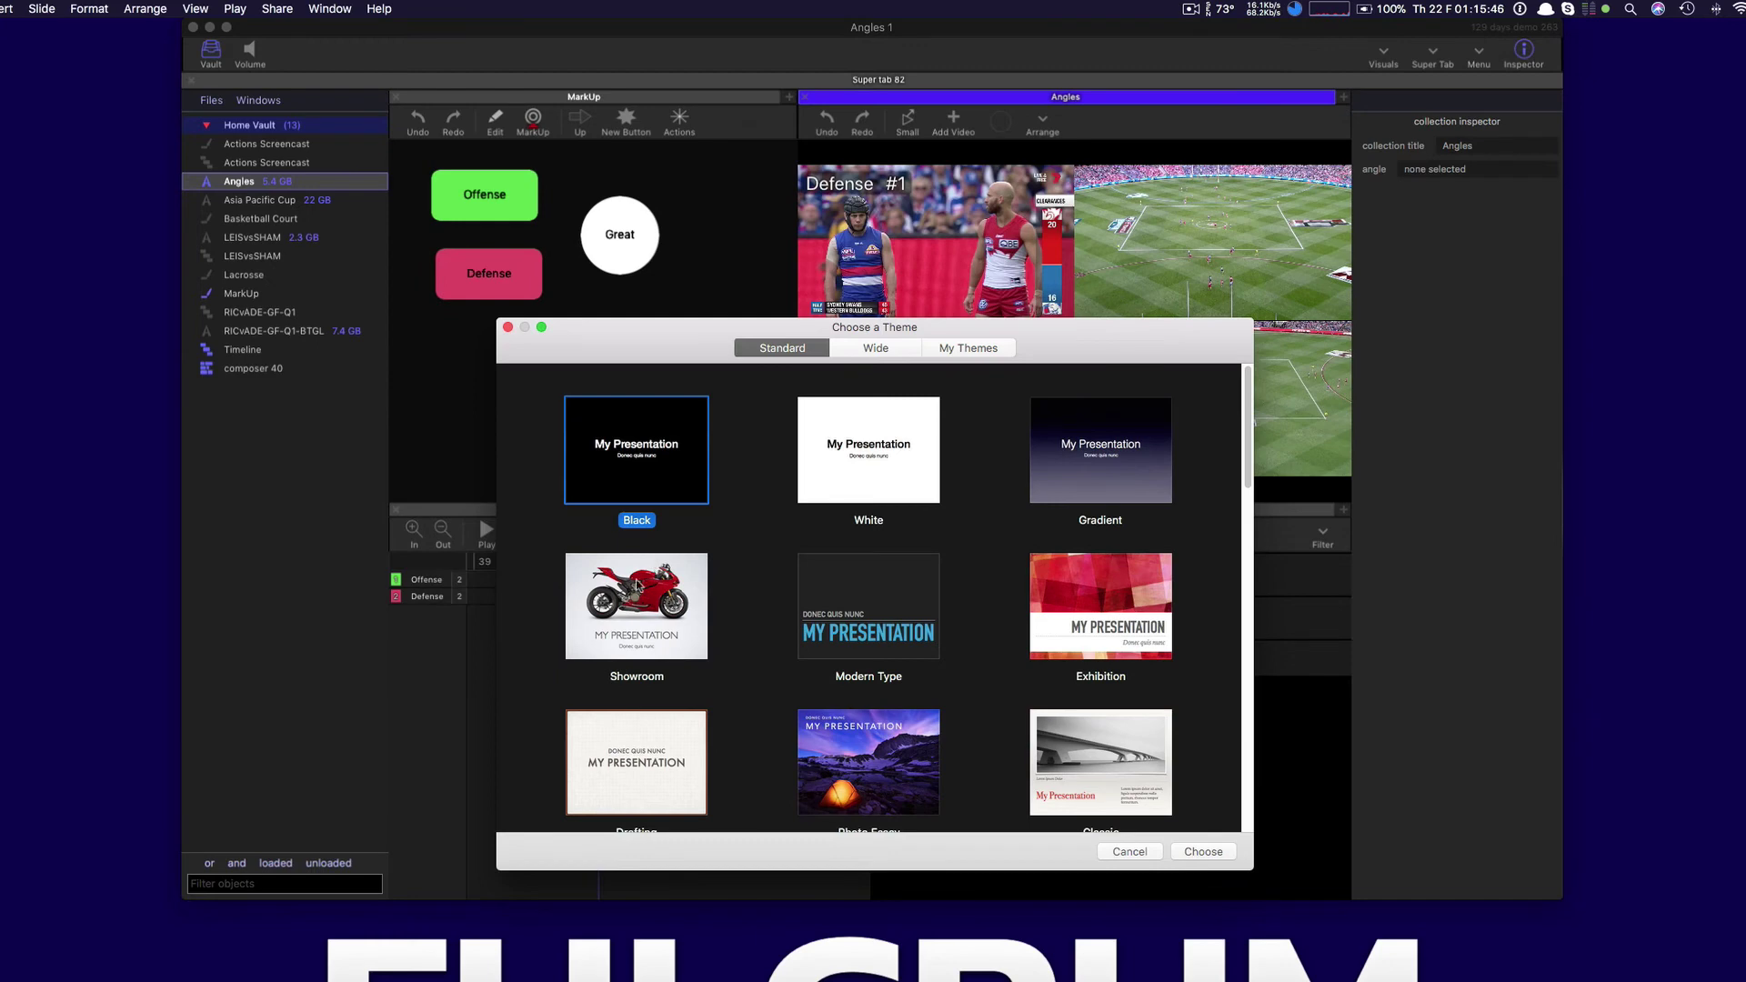
{"action": "double_click", "coordinate": [867, 802]}
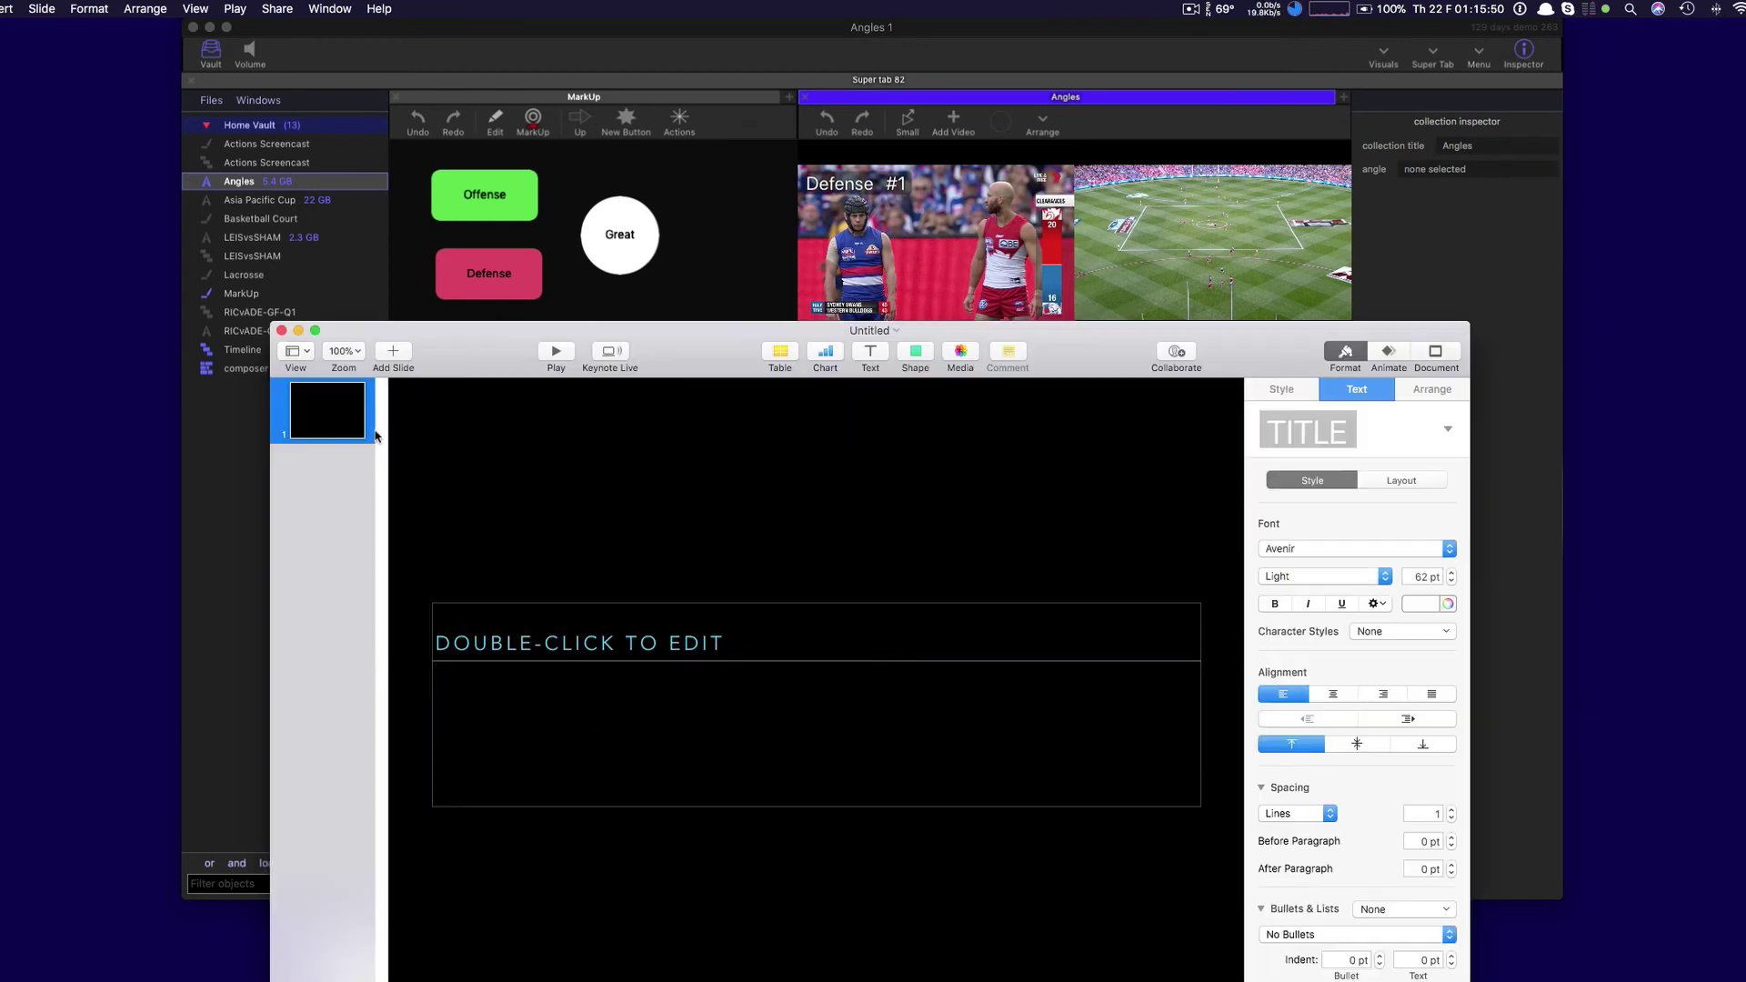
{"action": "left_click", "coordinate": [374, 434]}
{"action": "left_click", "coordinate": [392, 352]}
{"action": "left_click", "coordinate": [354, 538]}
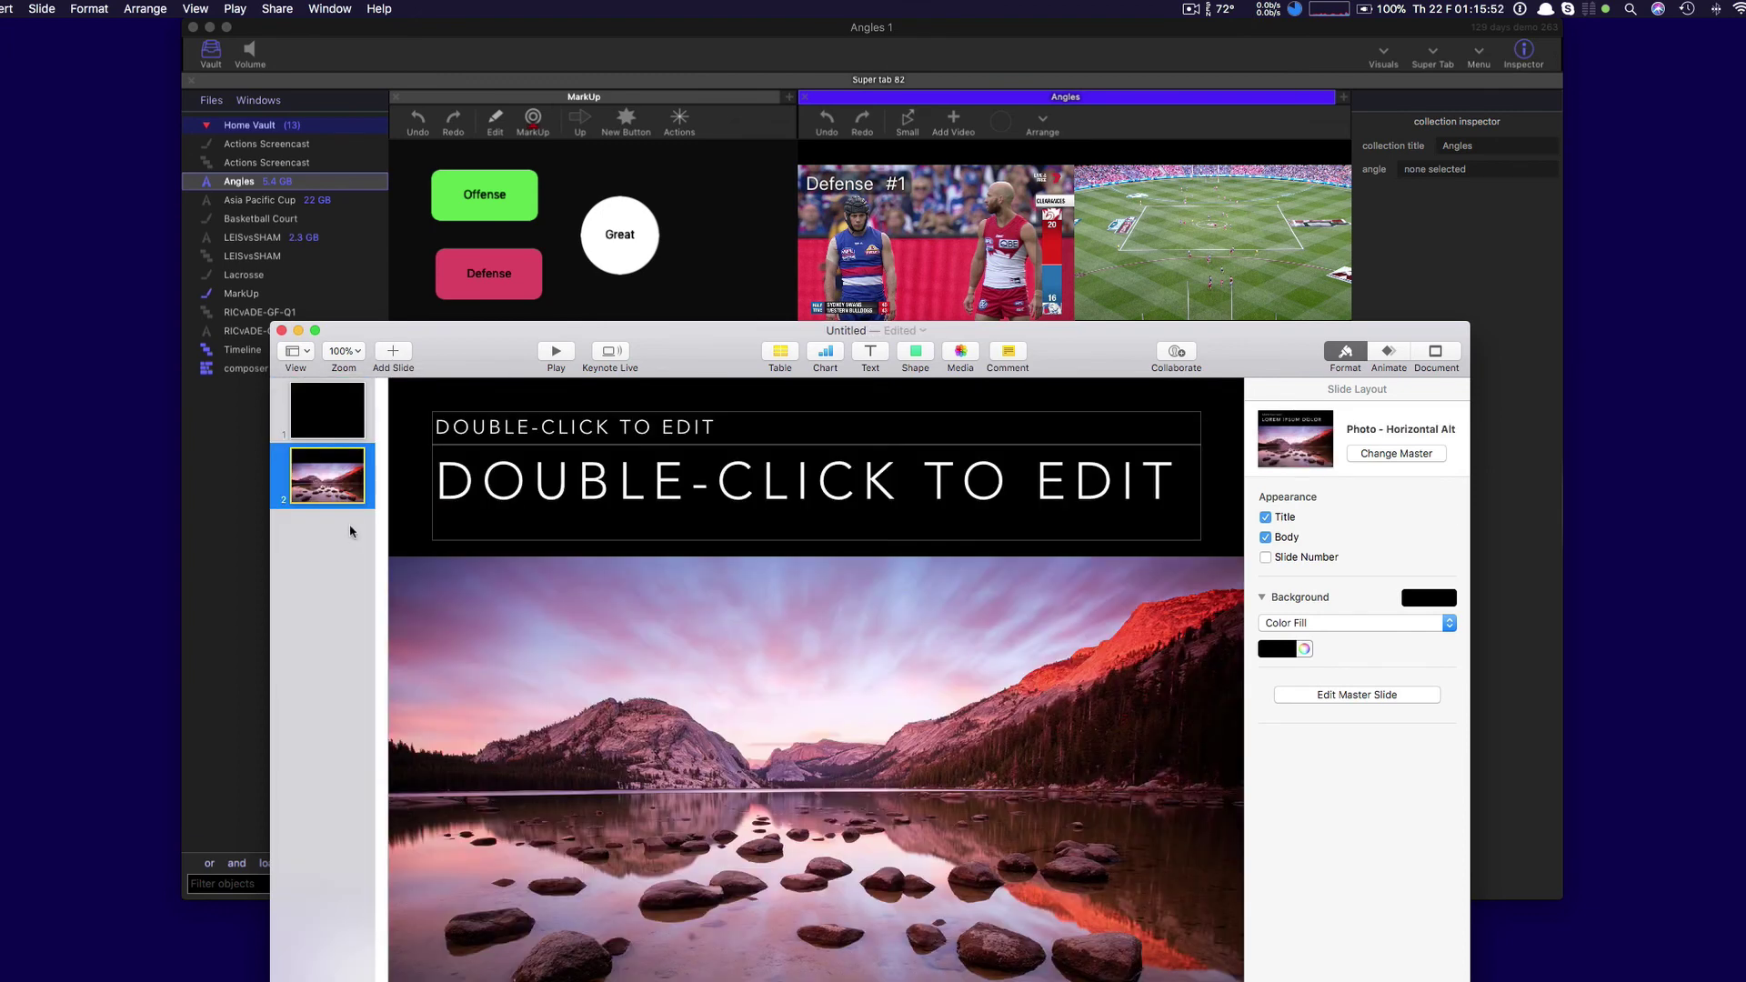
- Title the slide HIGHLIGHTS and drag it to the start of composer 40's Offense group
{"action": "left_click", "coordinate": [548, 500]}
{"action": "left_click", "coordinate": [589, 486]}
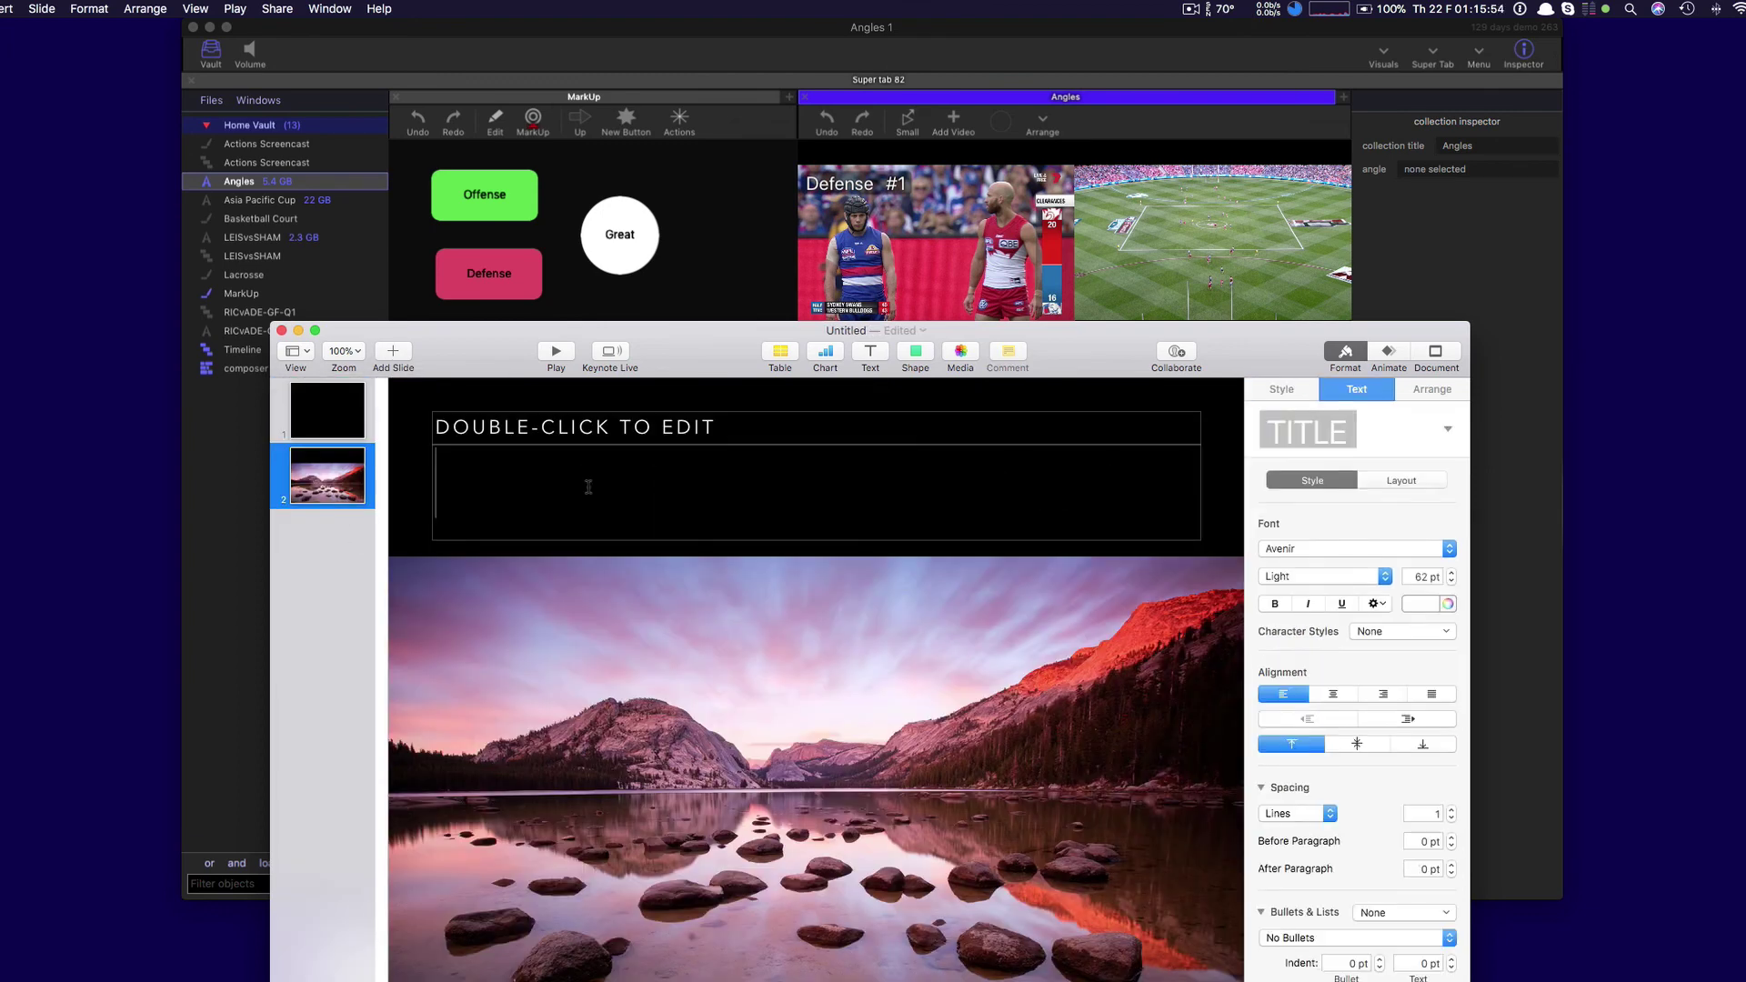
{"action": "type", "text": "HIGHLI"}
{"action": "type", "text": "GH"}
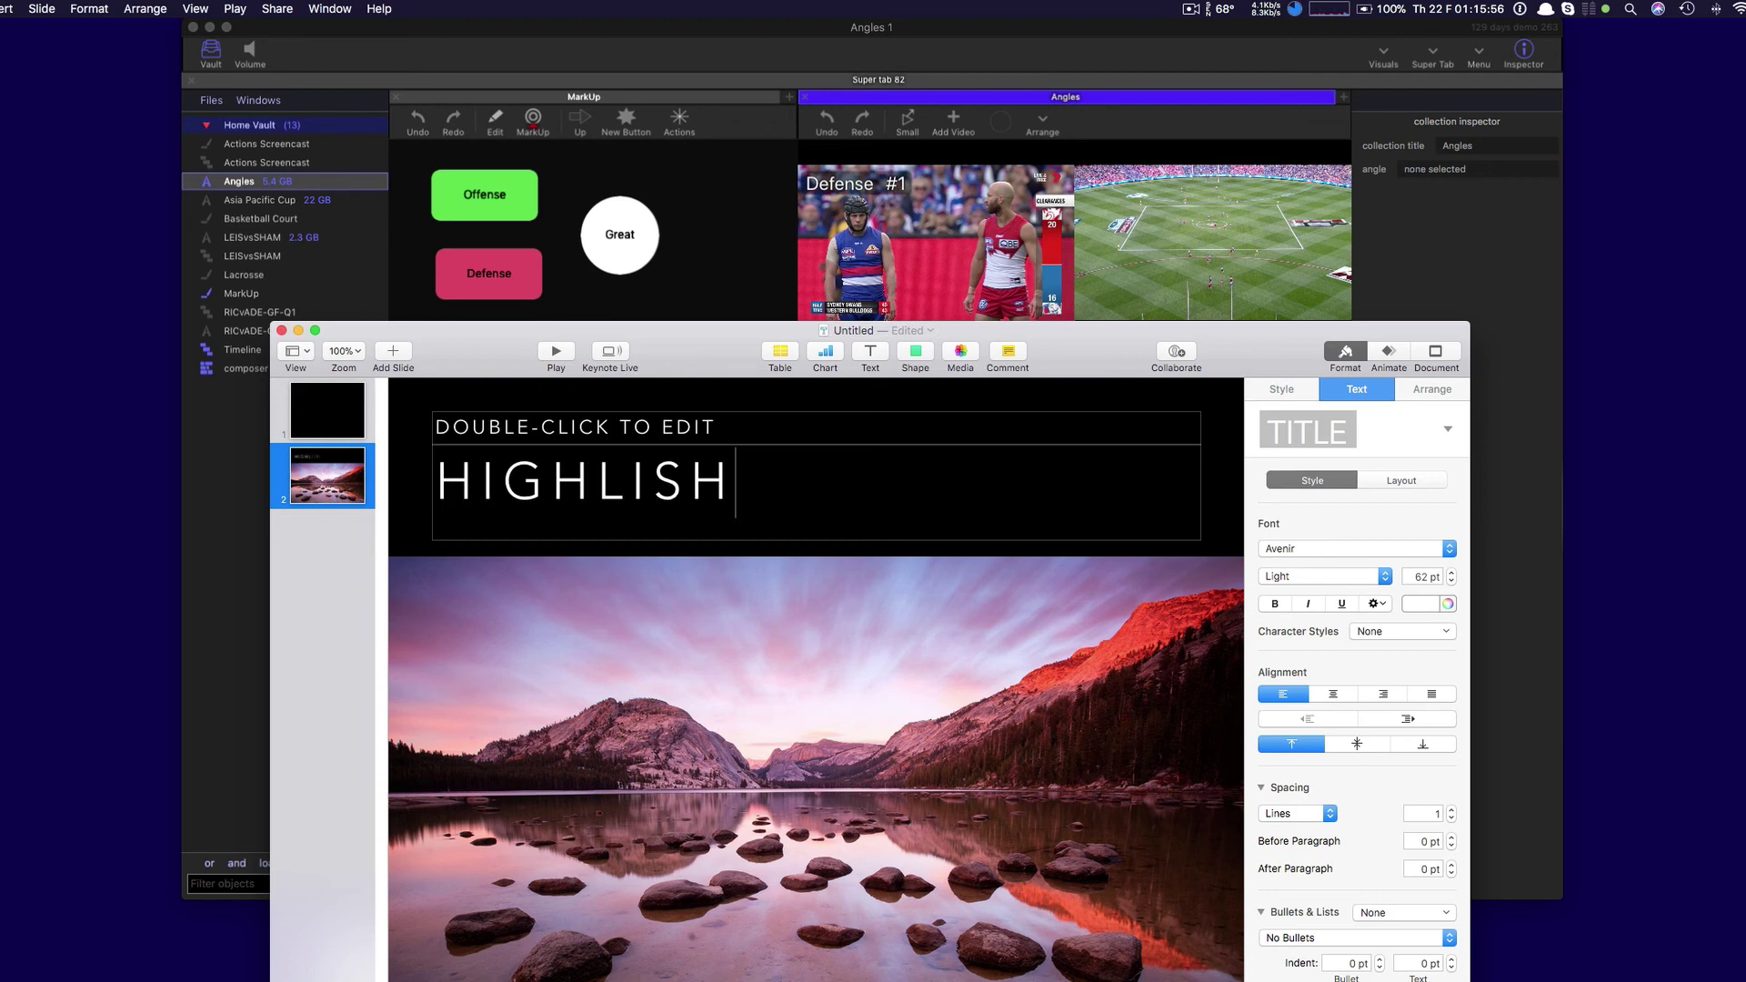
{"action": "key", "text": "BackSpace"}
{"action": "key", "text": "BackSpace"}
{"action": "key", "text": "BackSpace"}
{"action": "type", "text": "UGHT"}
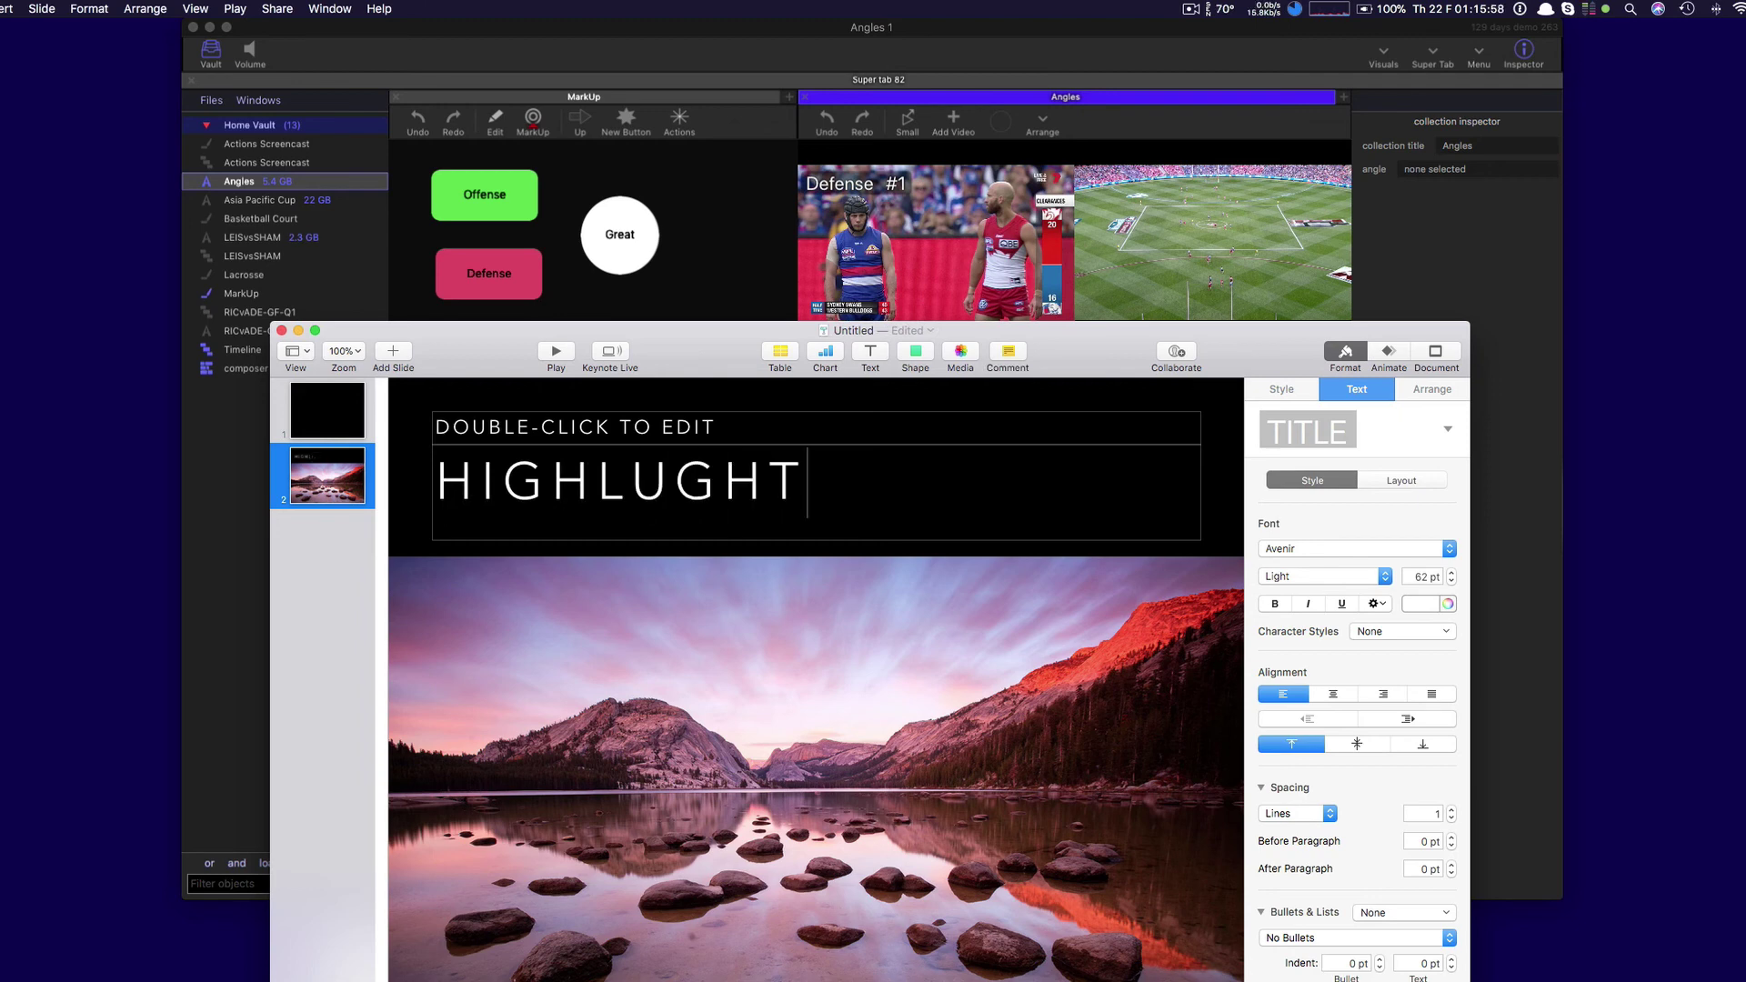
{"action": "key", "text": "BackSpace"}
{"action": "key", "text": "BackSpace"}
{"action": "key", "text": "BackSpace"}
{"action": "key", "text": "BackSpace"}
{"action": "key", "text": "BackSpace"}
{"action": "type", "text": "LIGHTS"}
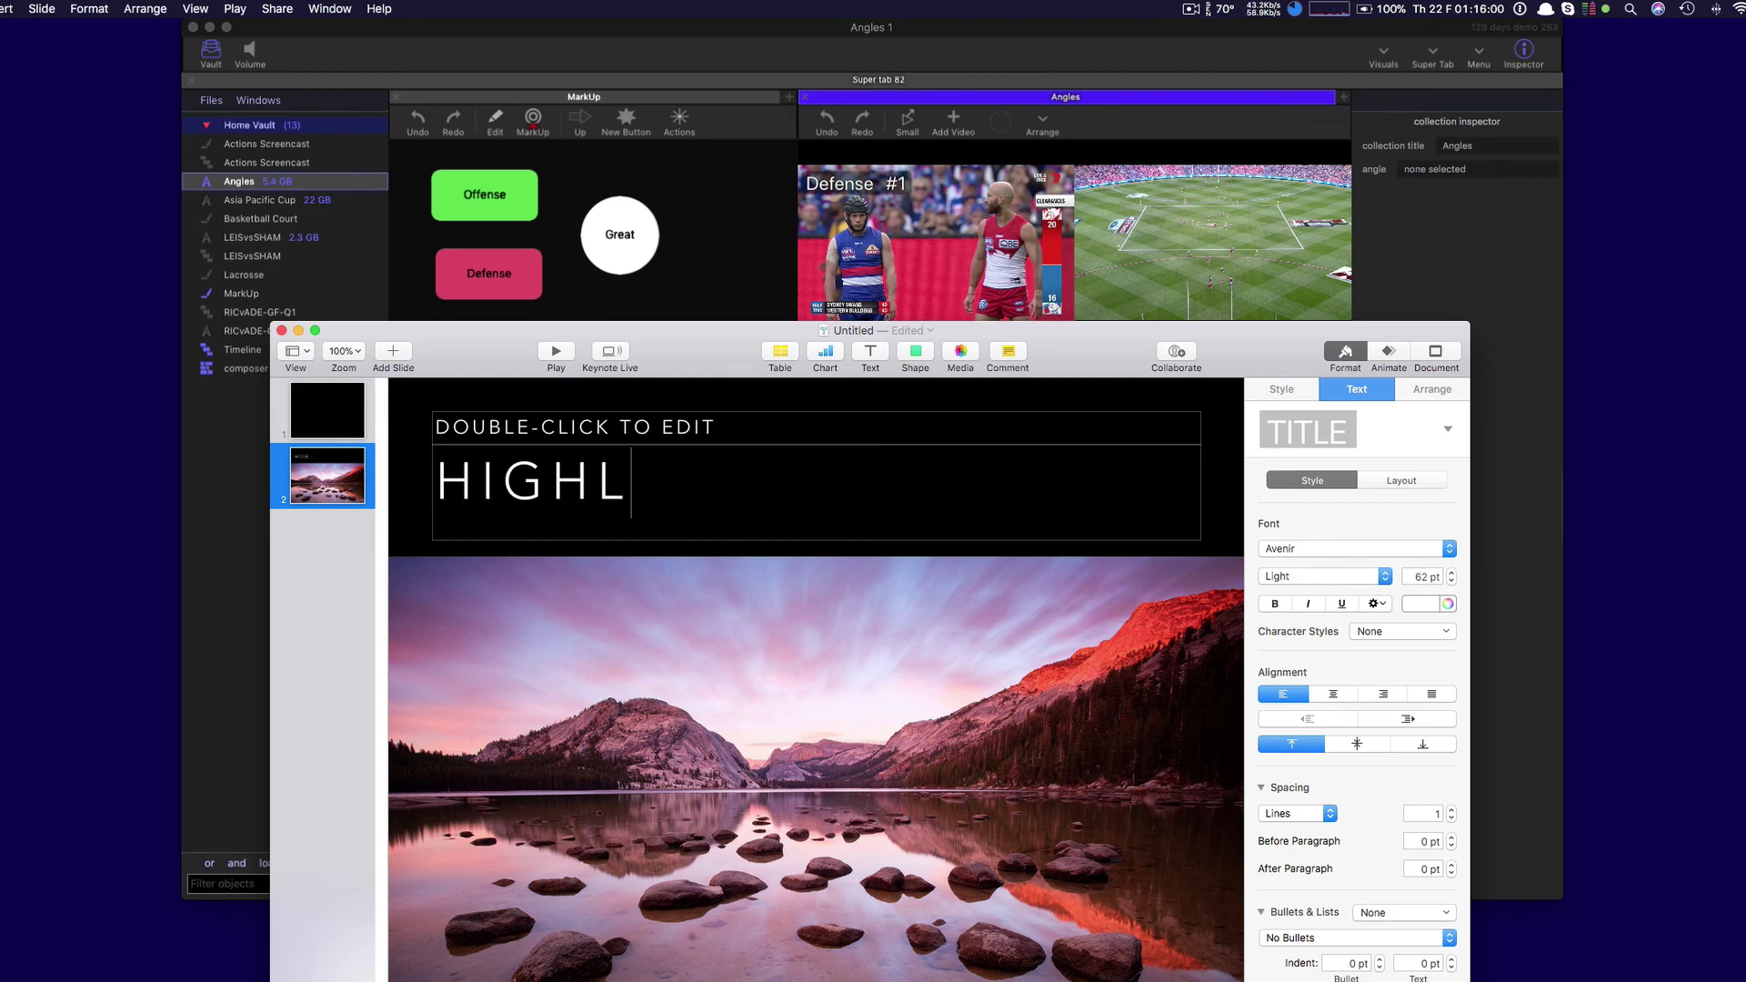
{"action": "left_click", "coordinate": [328, 641]}
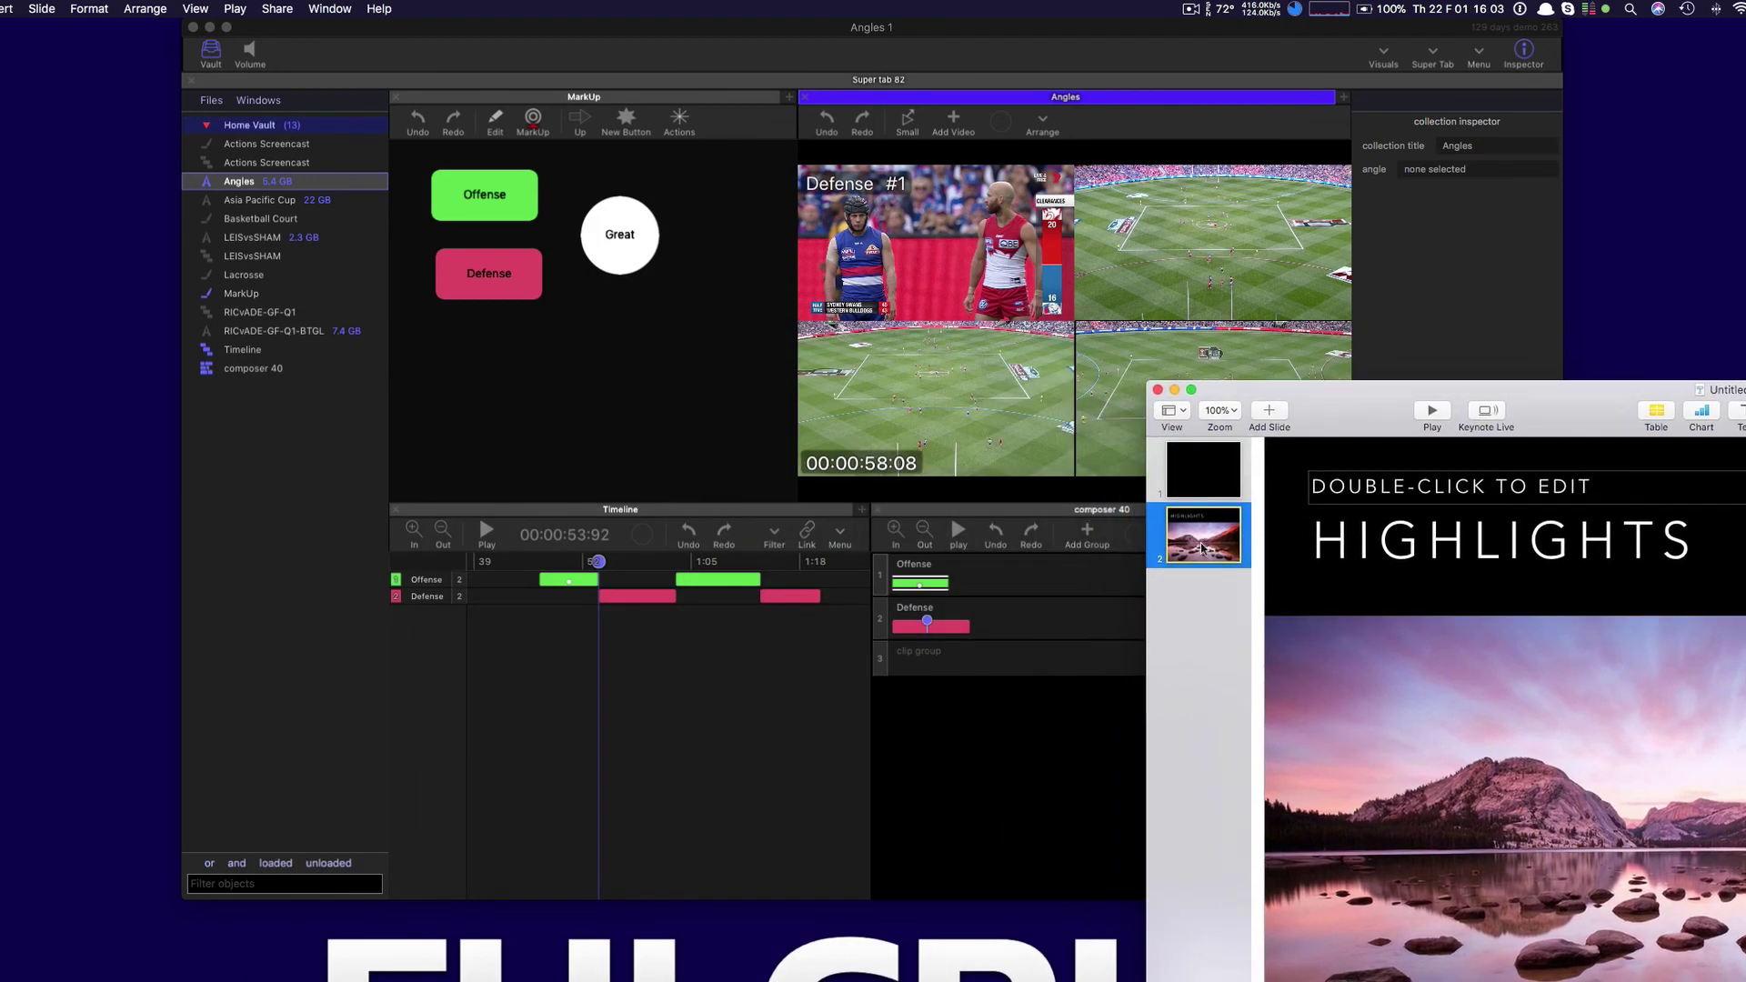
{"action": "left_click_drag", "start_coordinate": [1201, 548], "coordinate": [882, 591]}
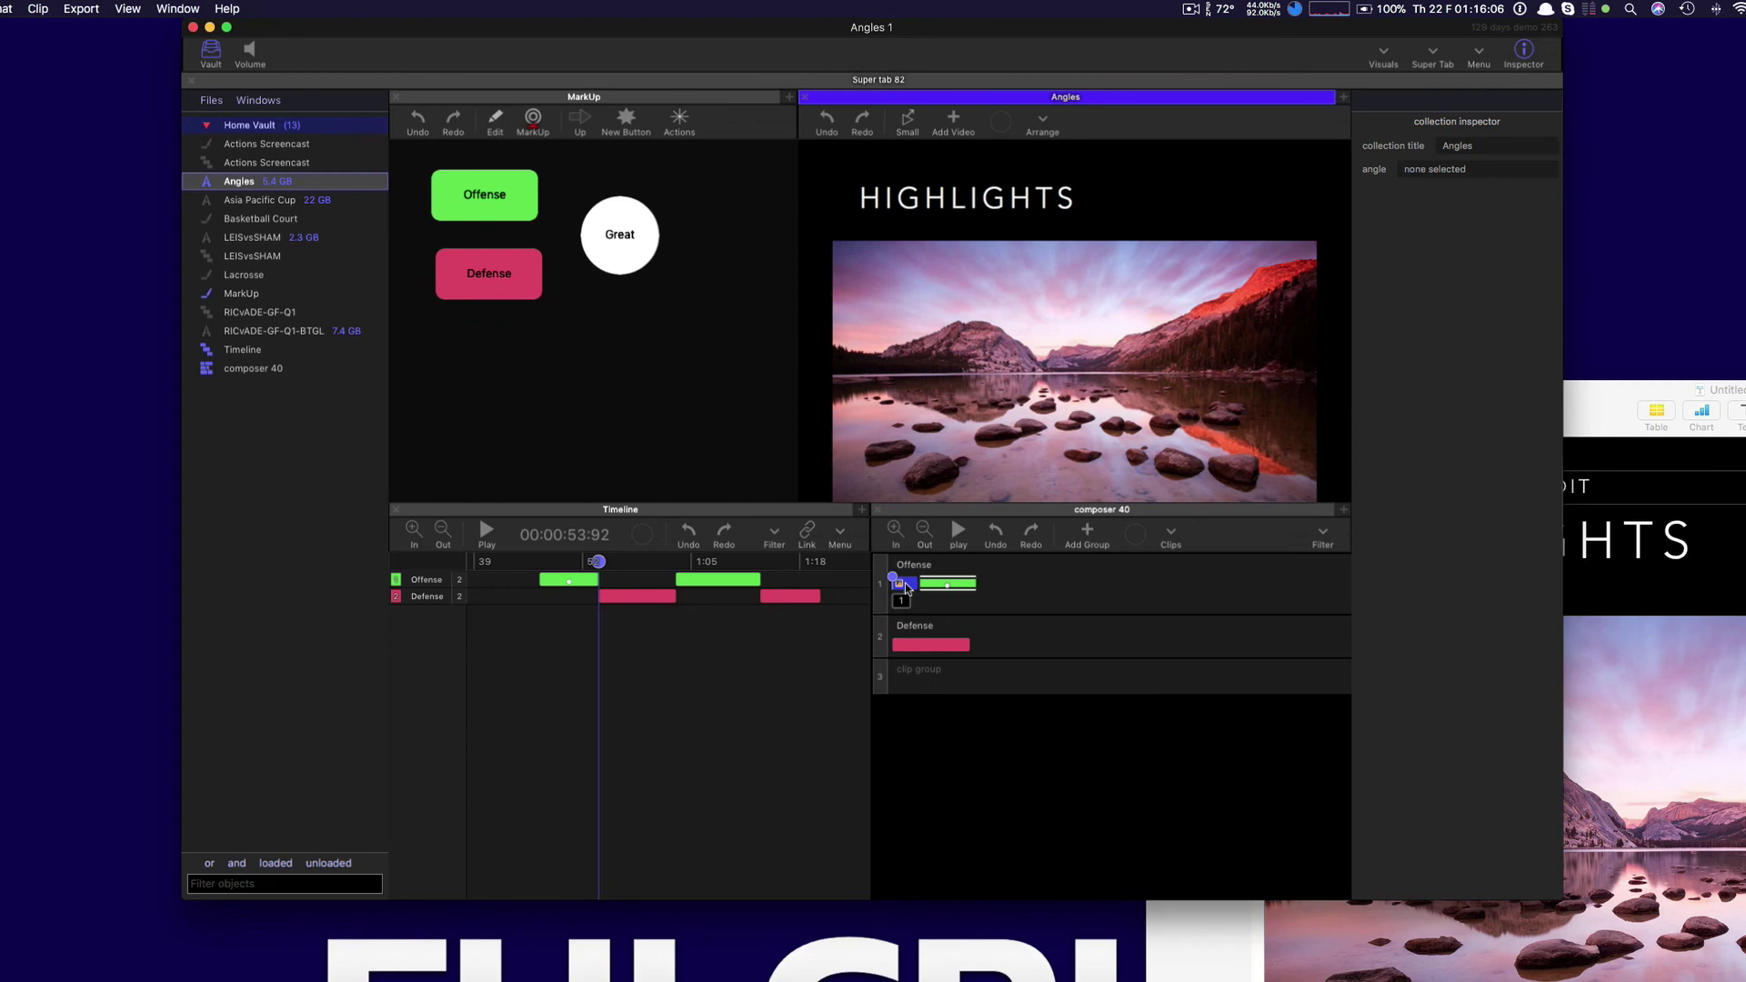
- Play composer 40 from the HIGHLIGHTS title slide, then stop playback
{"action": "left_click", "coordinate": [935, 643]}
{"action": "key", "text": "space"}
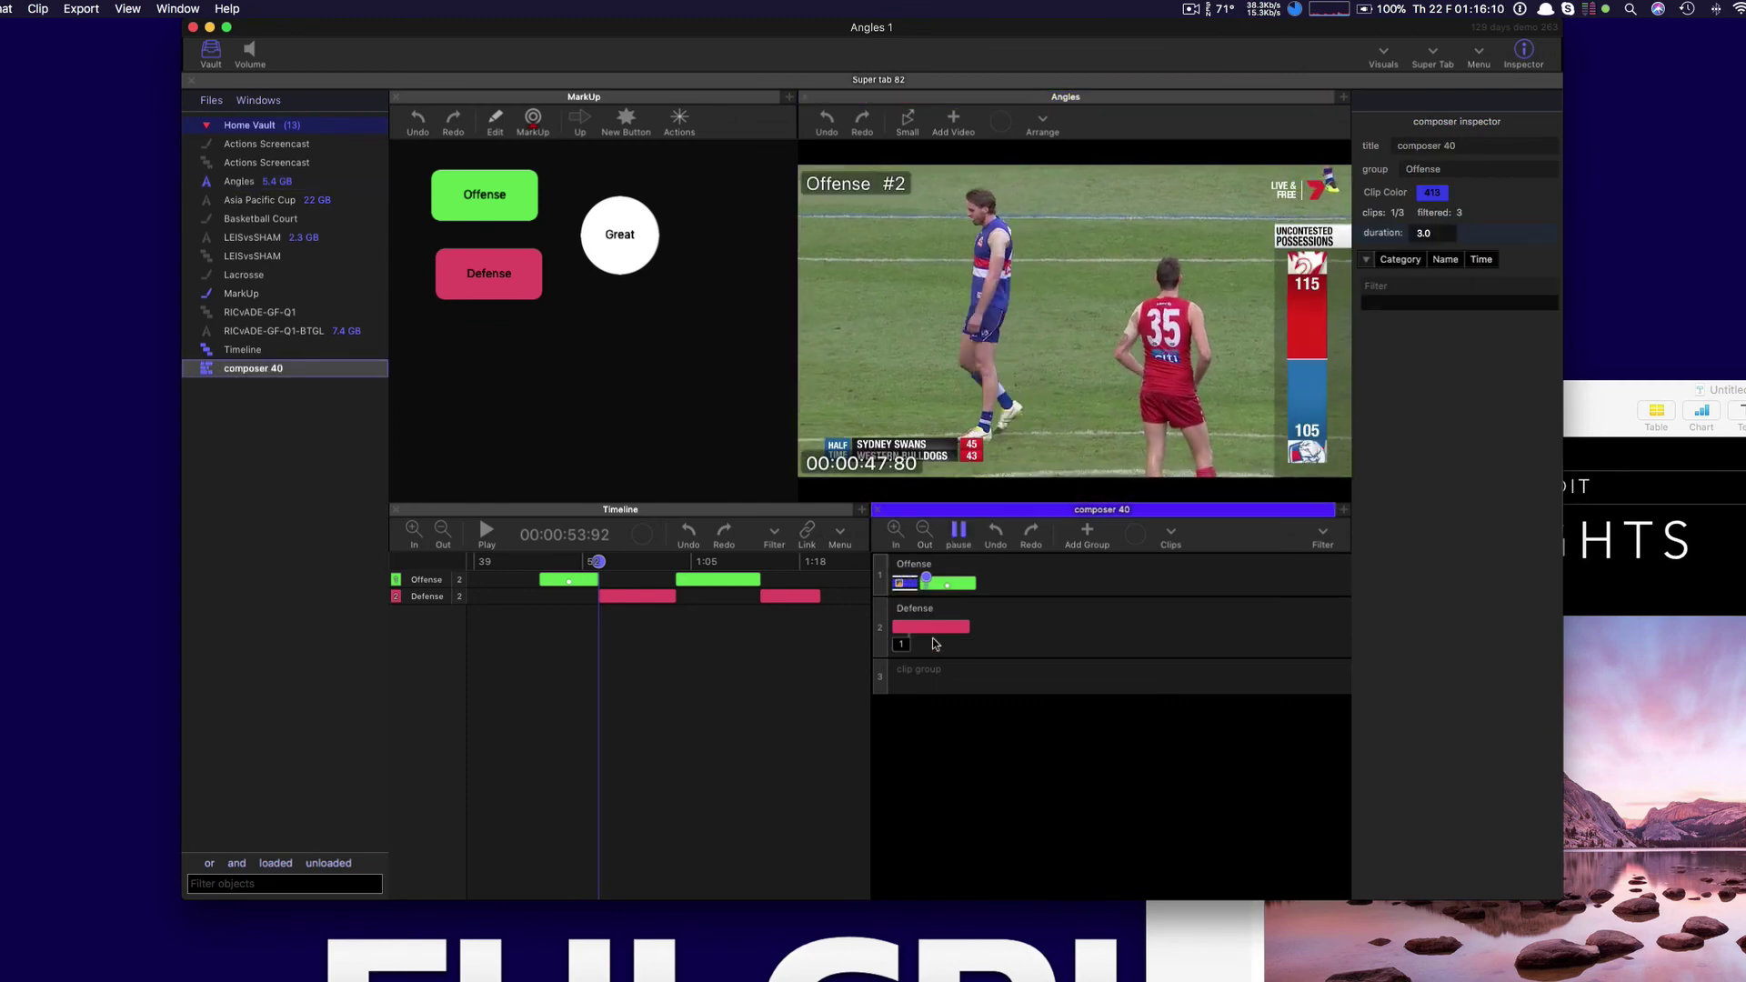
{"action": "key", "text": "space"}
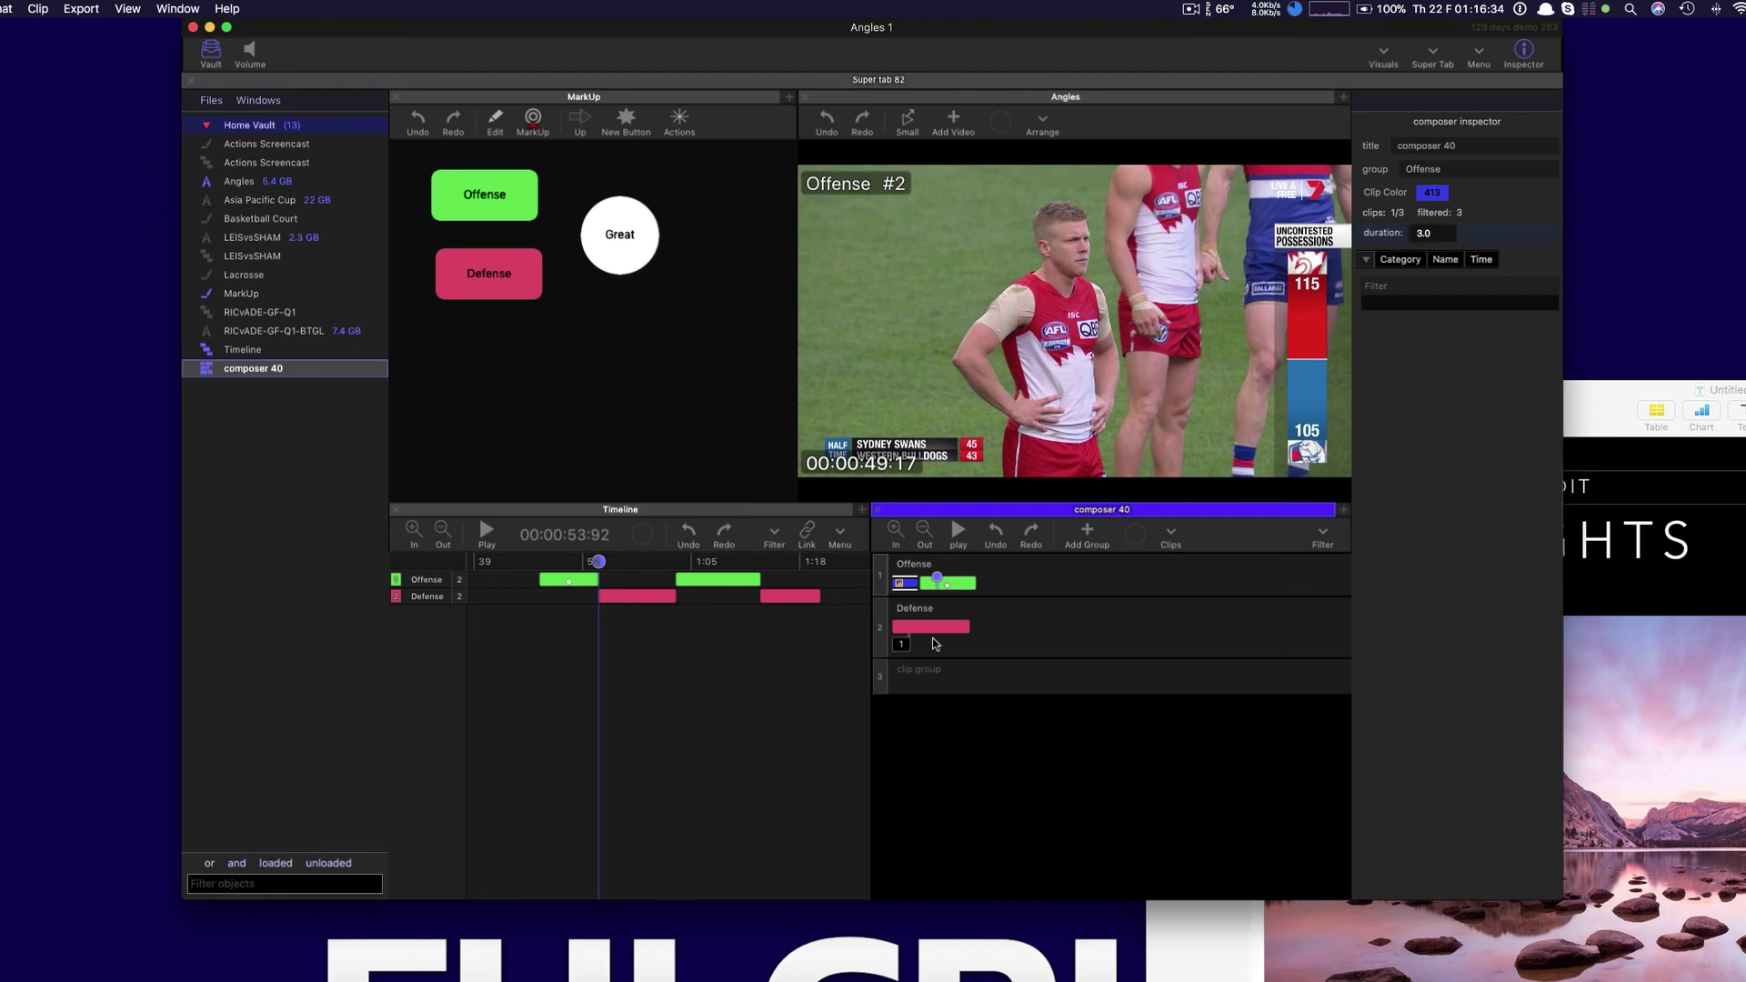
- Show the composer's export choices: 720p, 1080p or 1280 by 720
{"action": "left_click", "coordinate": [1136, 536]}
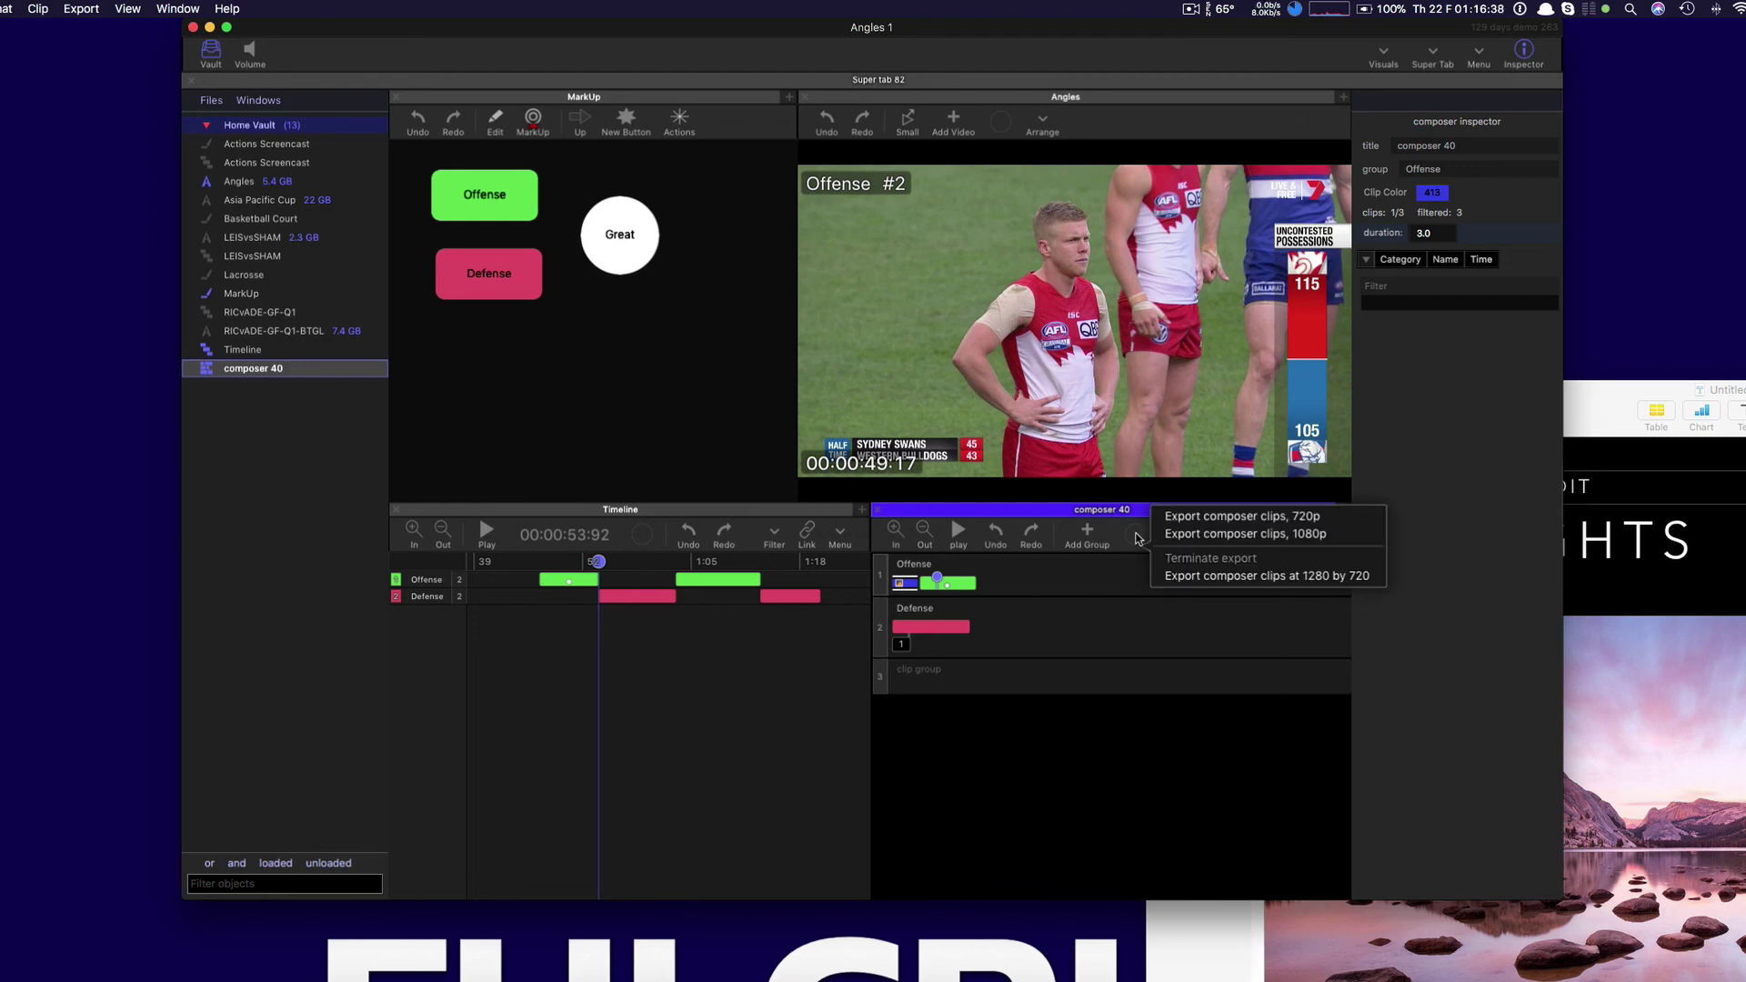